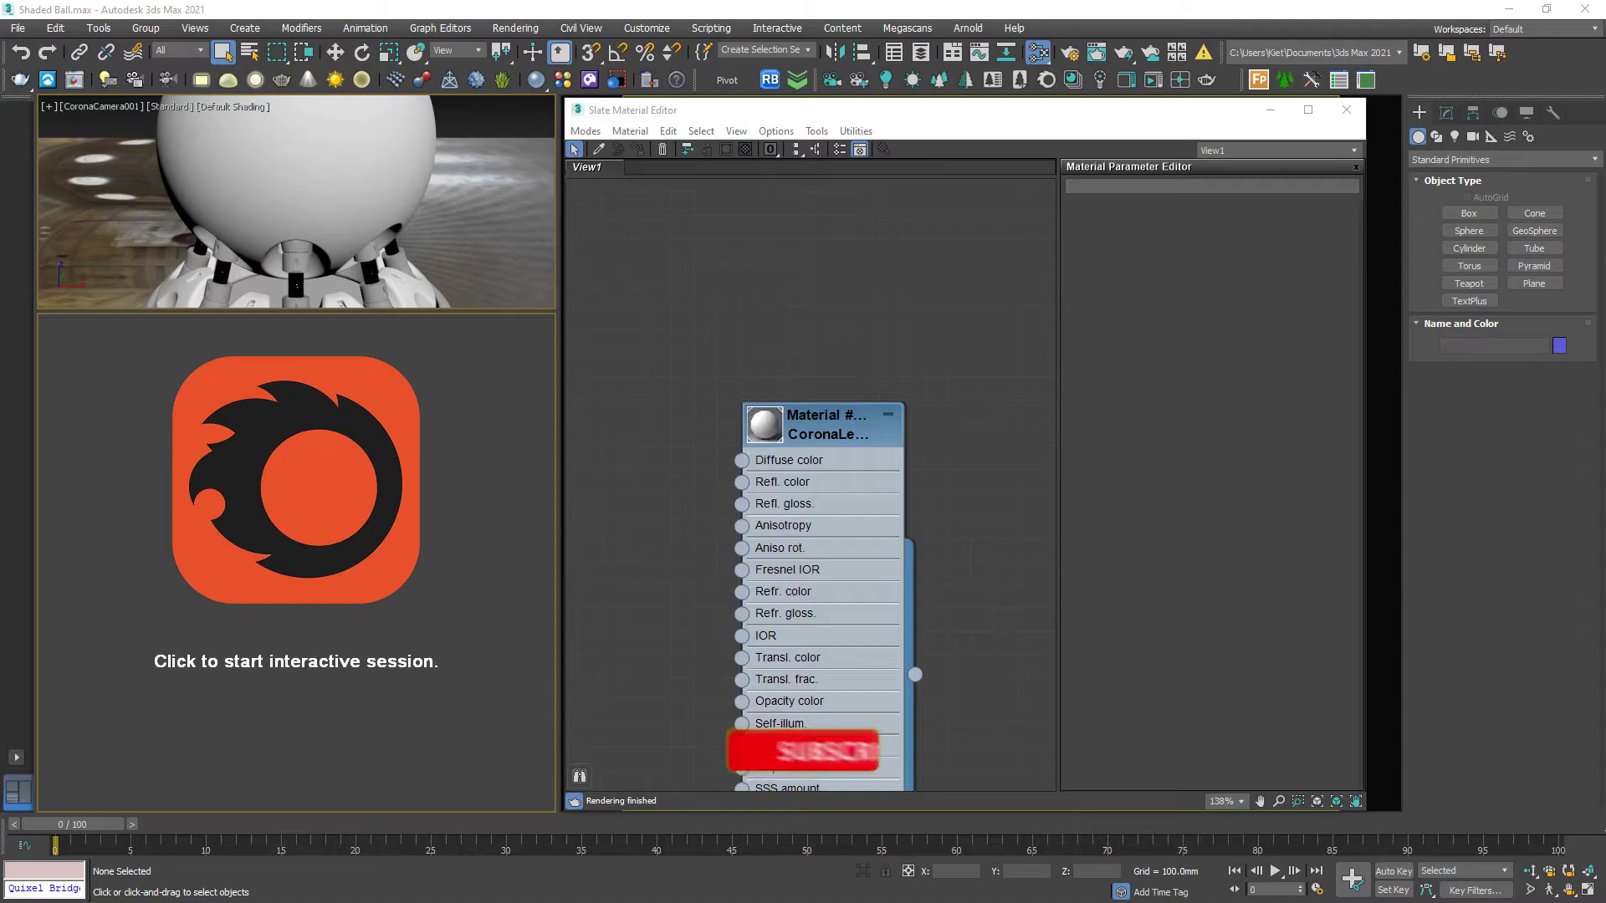
Start the Corona interactive render of the white ball and open the CoronaLegacyMtl parameters
{"action": "left_click", "coordinate": [308, 568]}
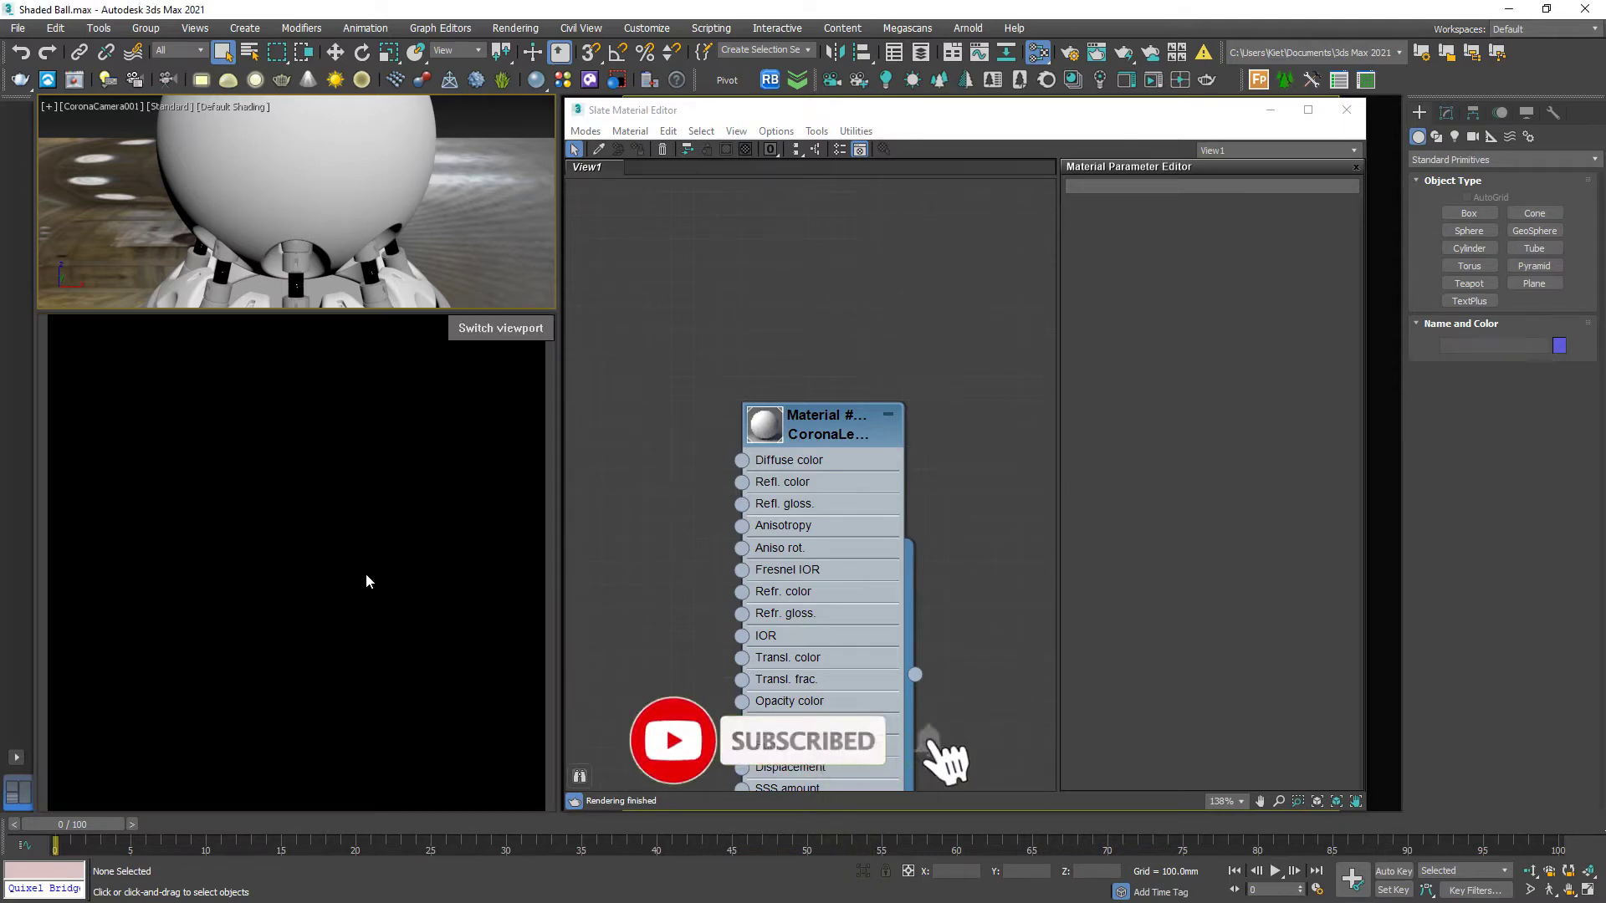
{"action": "middle_click_drag", "start_coordinate": [701, 487], "coordinate": [815, 497]}
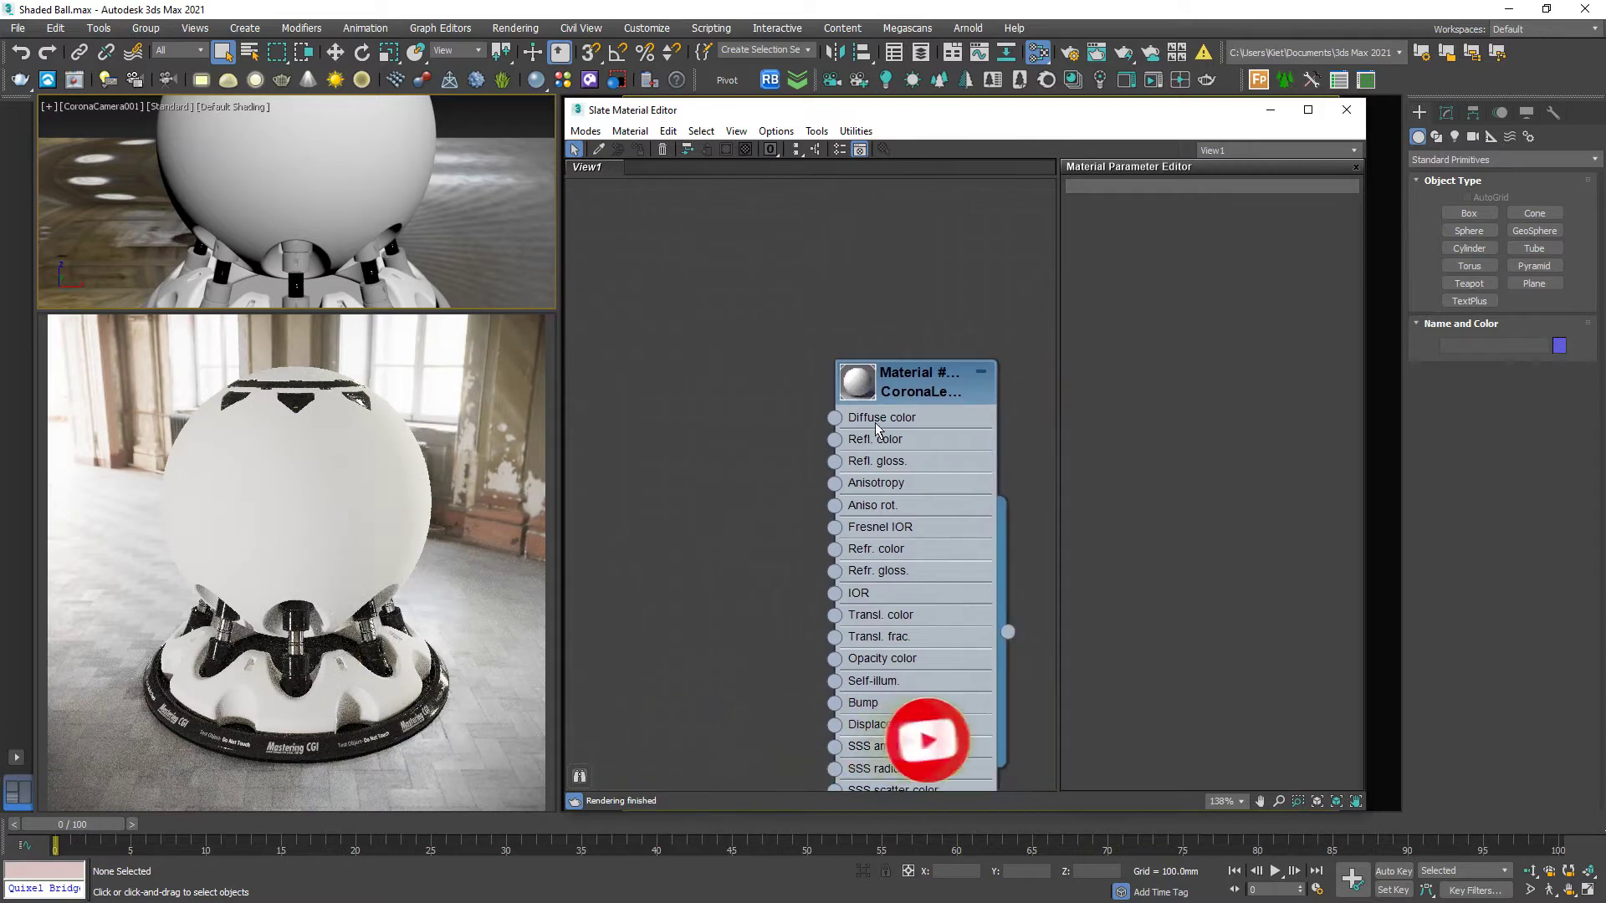
{"action": "double_click", "coordinate": [898, 391]}
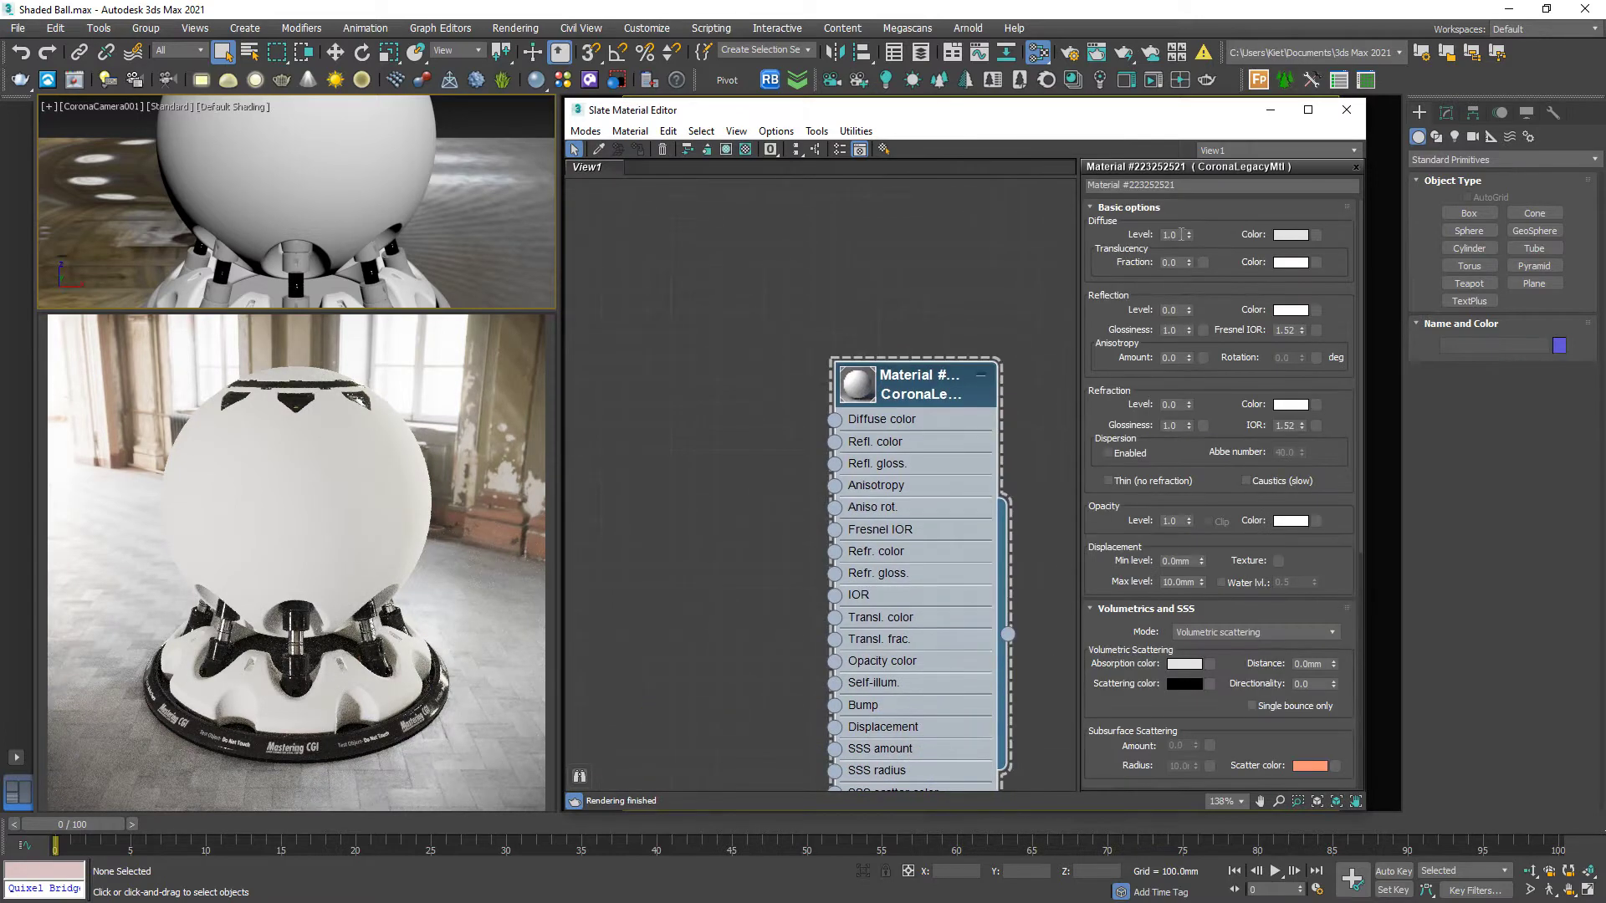
Set the material's Diffuse Level to 0 and Reflection Level to 1
{"action": "double_click", "coordinate": [1181, 234]}
{"action": "type", "text": "0"}
{"action": "key", "text": "Return"}
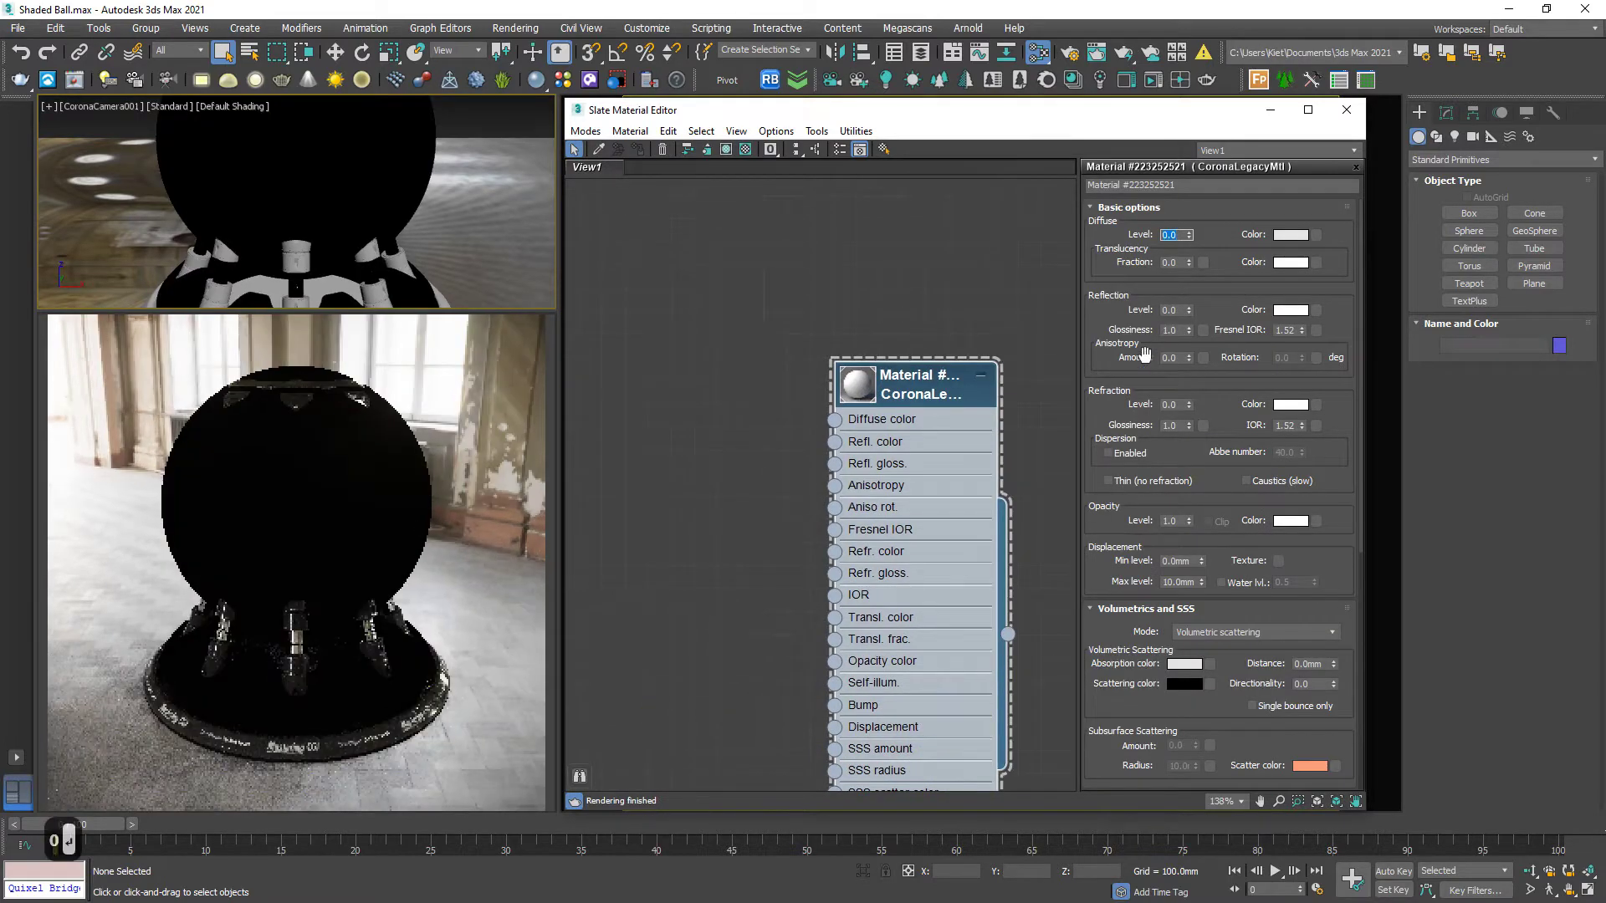
{"action": "double_click", "coordinate": [1172, 310]}
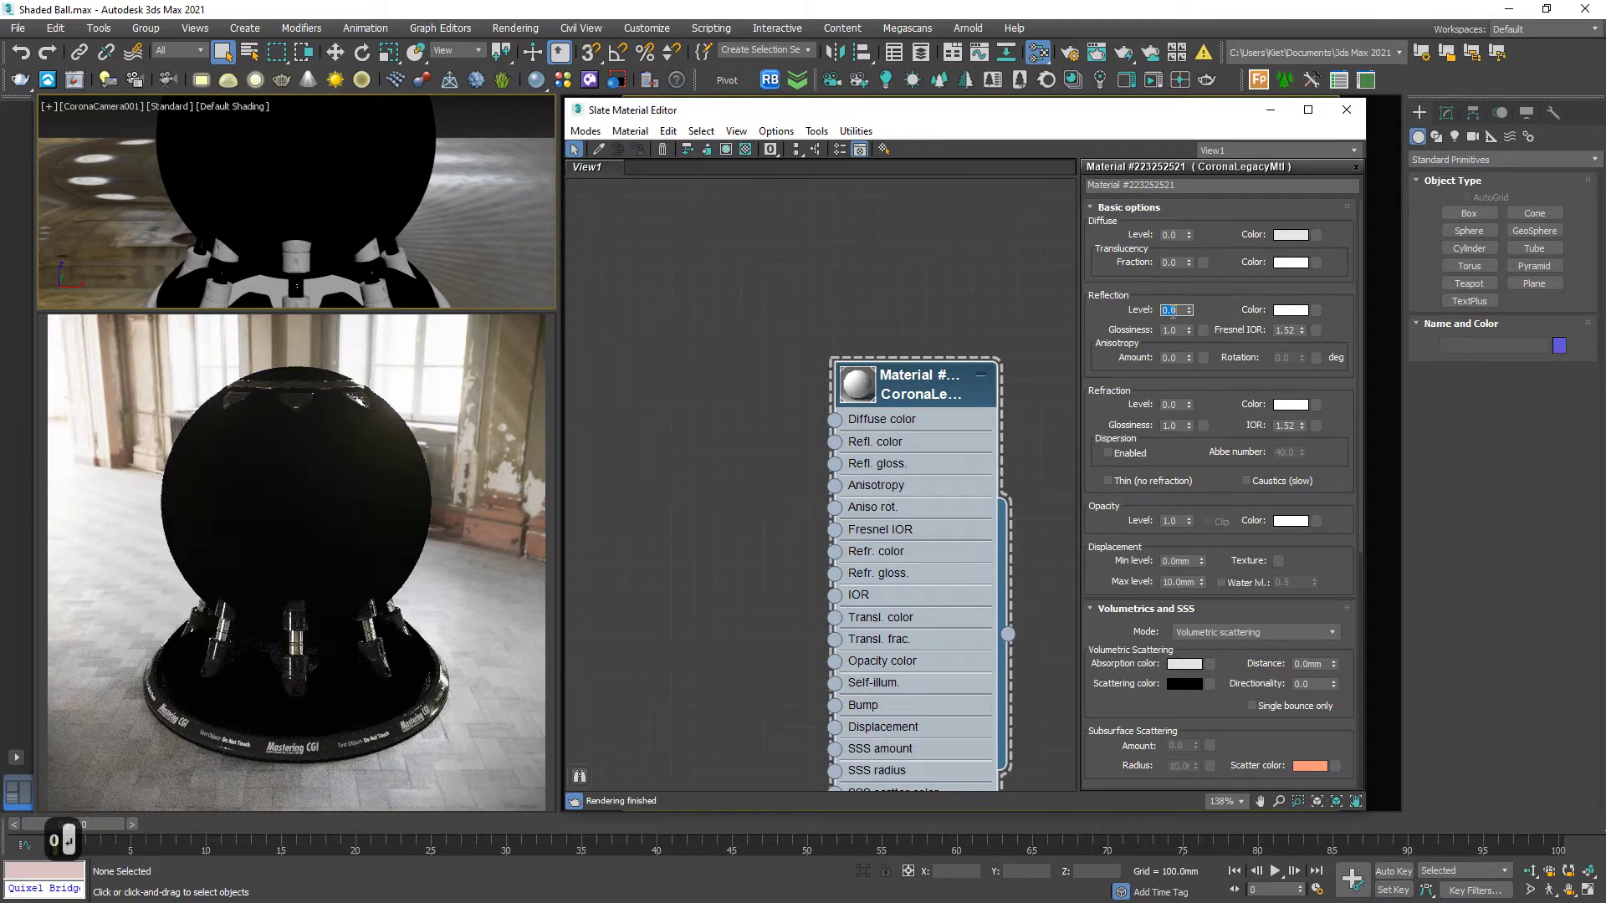
{"action": "type", "text": "1"}
{"action": "key", "text": "Return"}
Raise the Fresnel IOR to about 99.9 and open the reflection colour picker
{"action": "left_click", "coordinate": [1286, 329]}
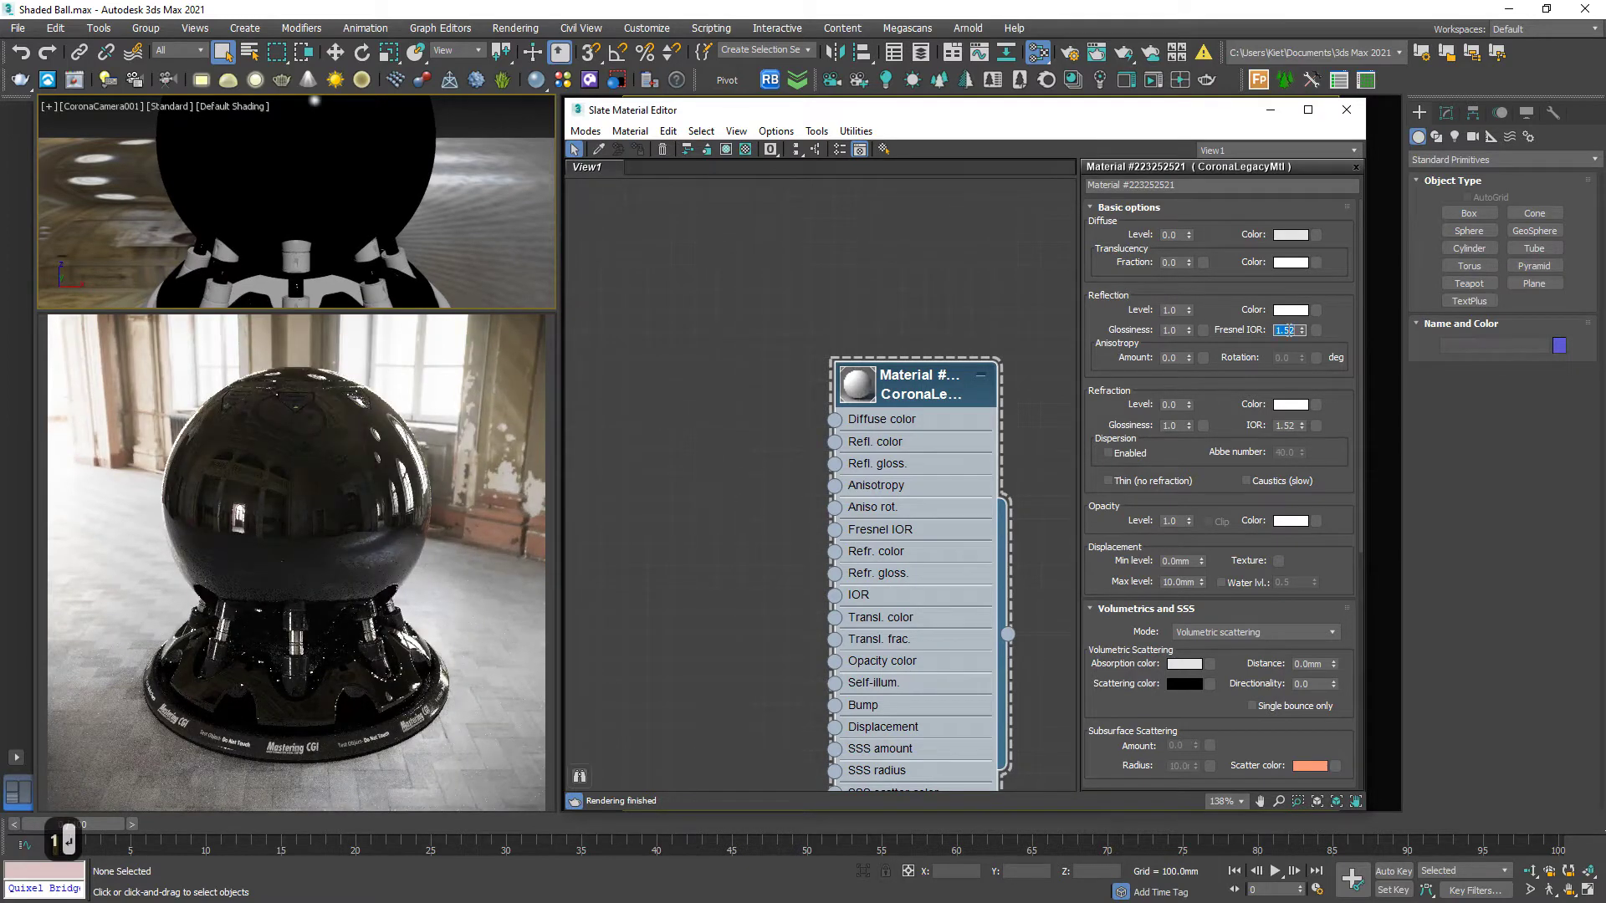
{"action": "type", "text": "9"}
{"action": "key", "text": "Return"}
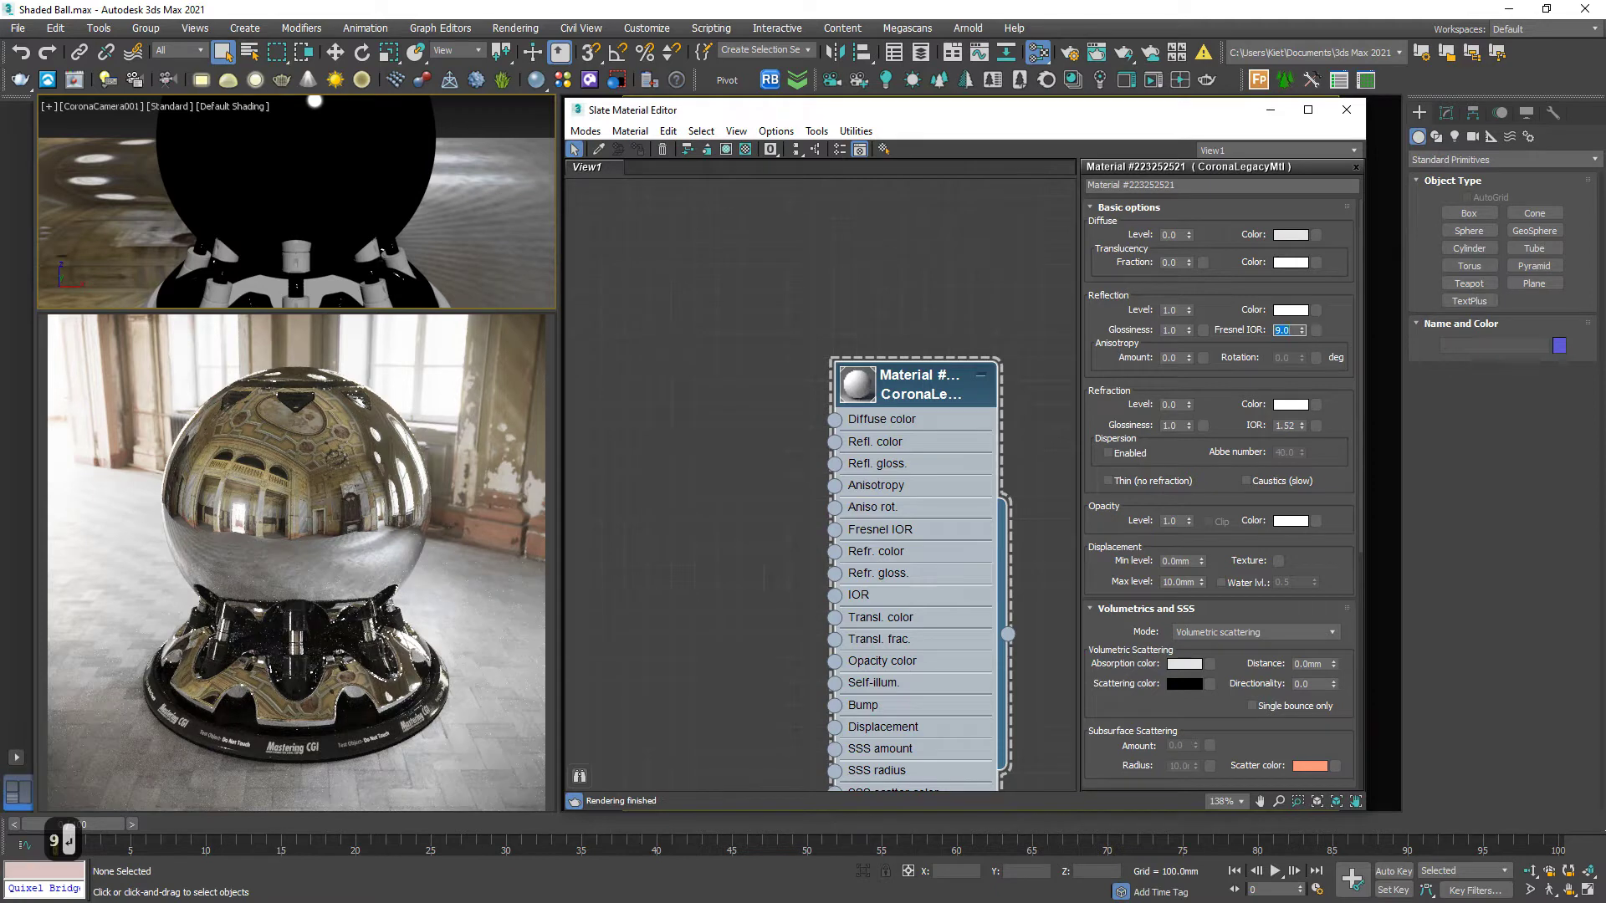
{"action": "type", "text": "99"}
{"action": "key", "text": "Return"}
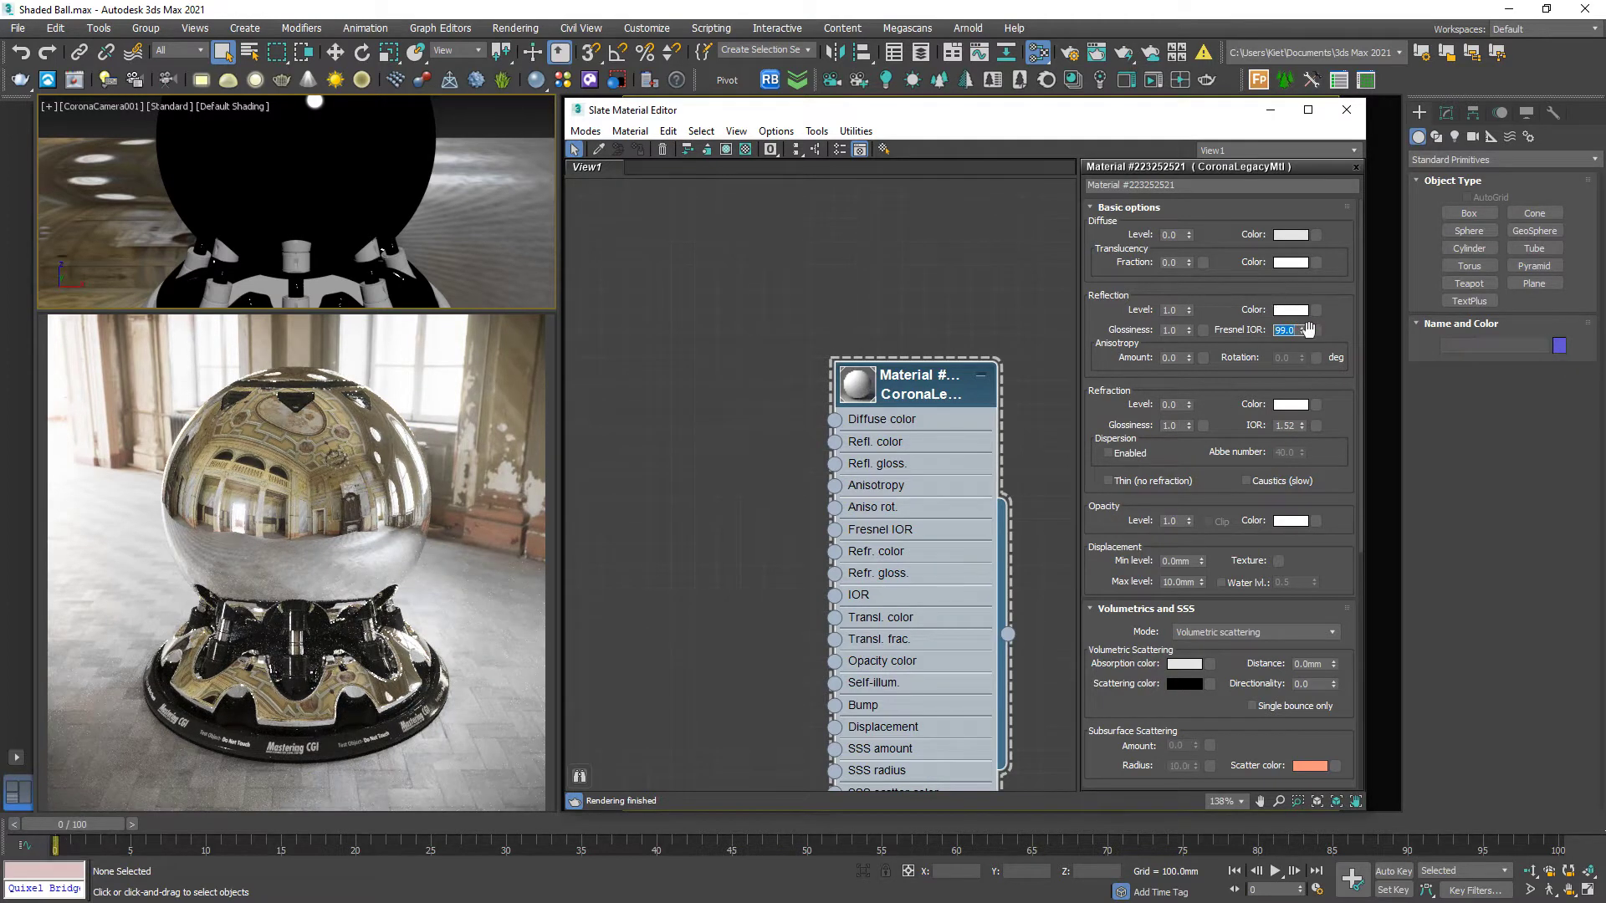
{"action": "left_click", "coordinate": [1298, 327]}
{"action": "left_click", "coordinate": [1291, 309]}
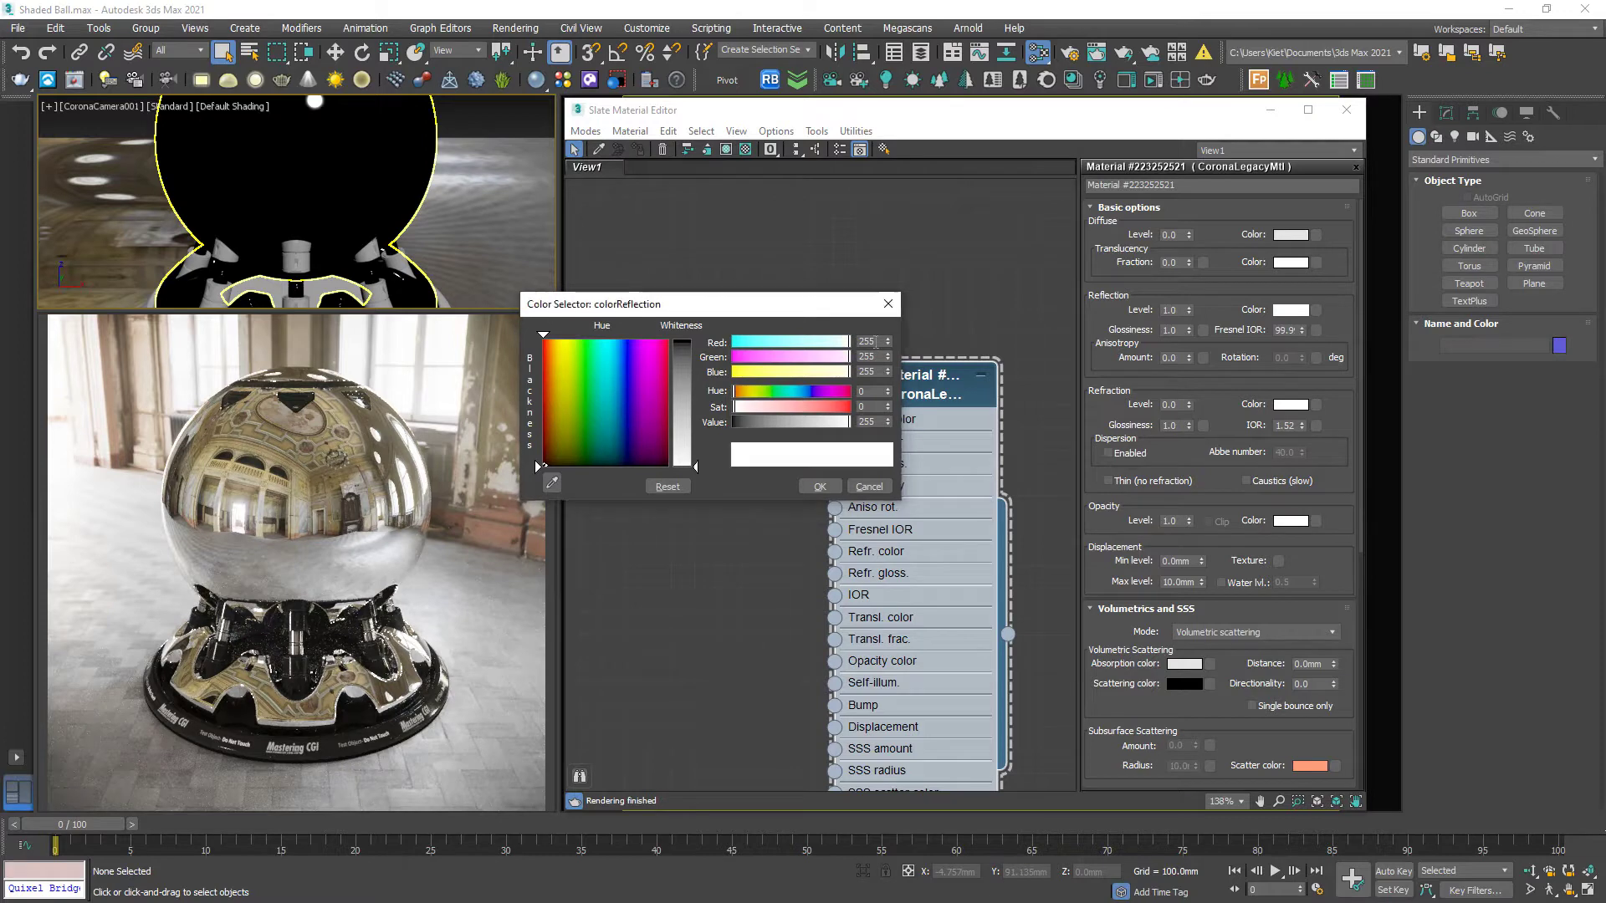
Enter reflection colour Red 240, Green 154, Blue 40 and confirm it
{"action": "left_click", "coordinate": [866, 342]}
{"action": "type", "text": "240"}
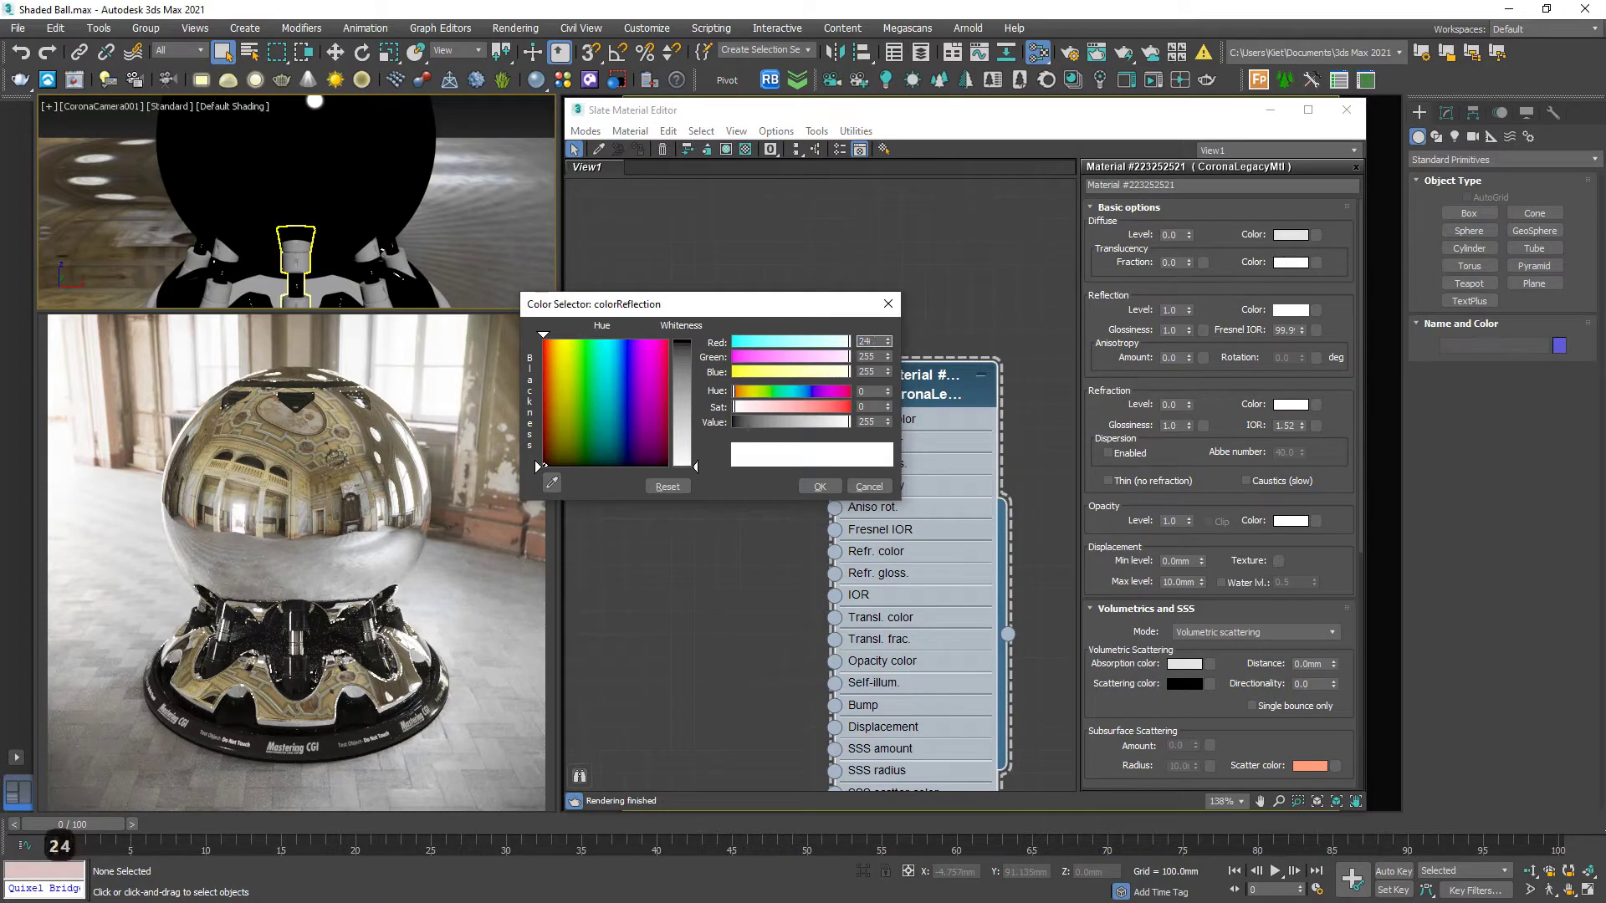
{"action": "key", "text": "Return"}
{"action": "left_click", "coordinate": [867, 356]}
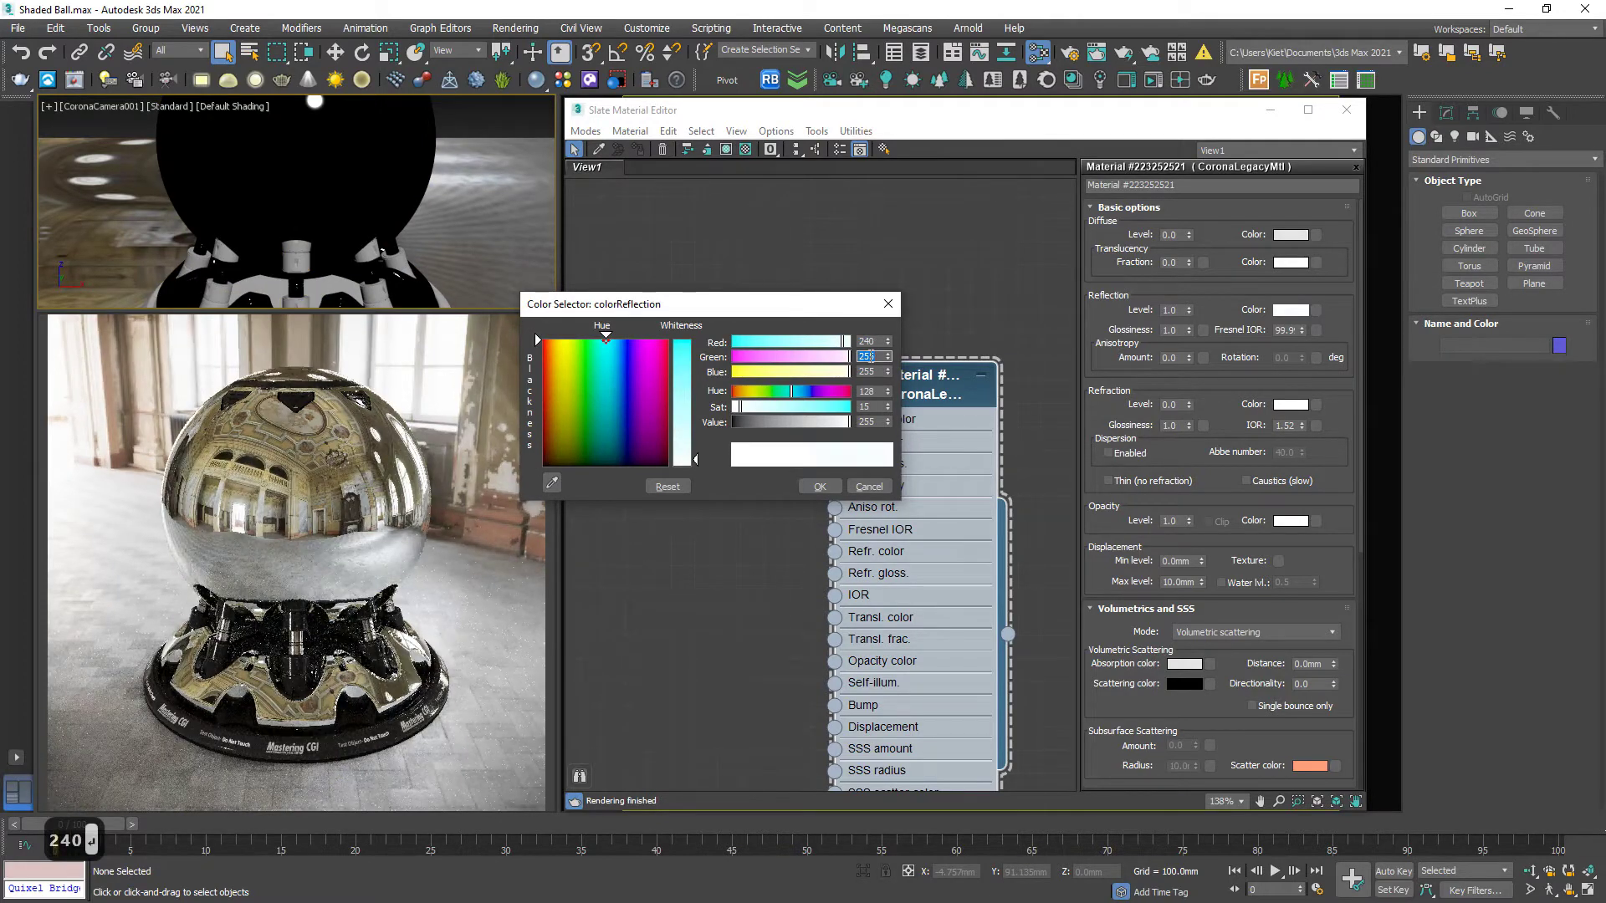
{"action": "type", "text": "154"}
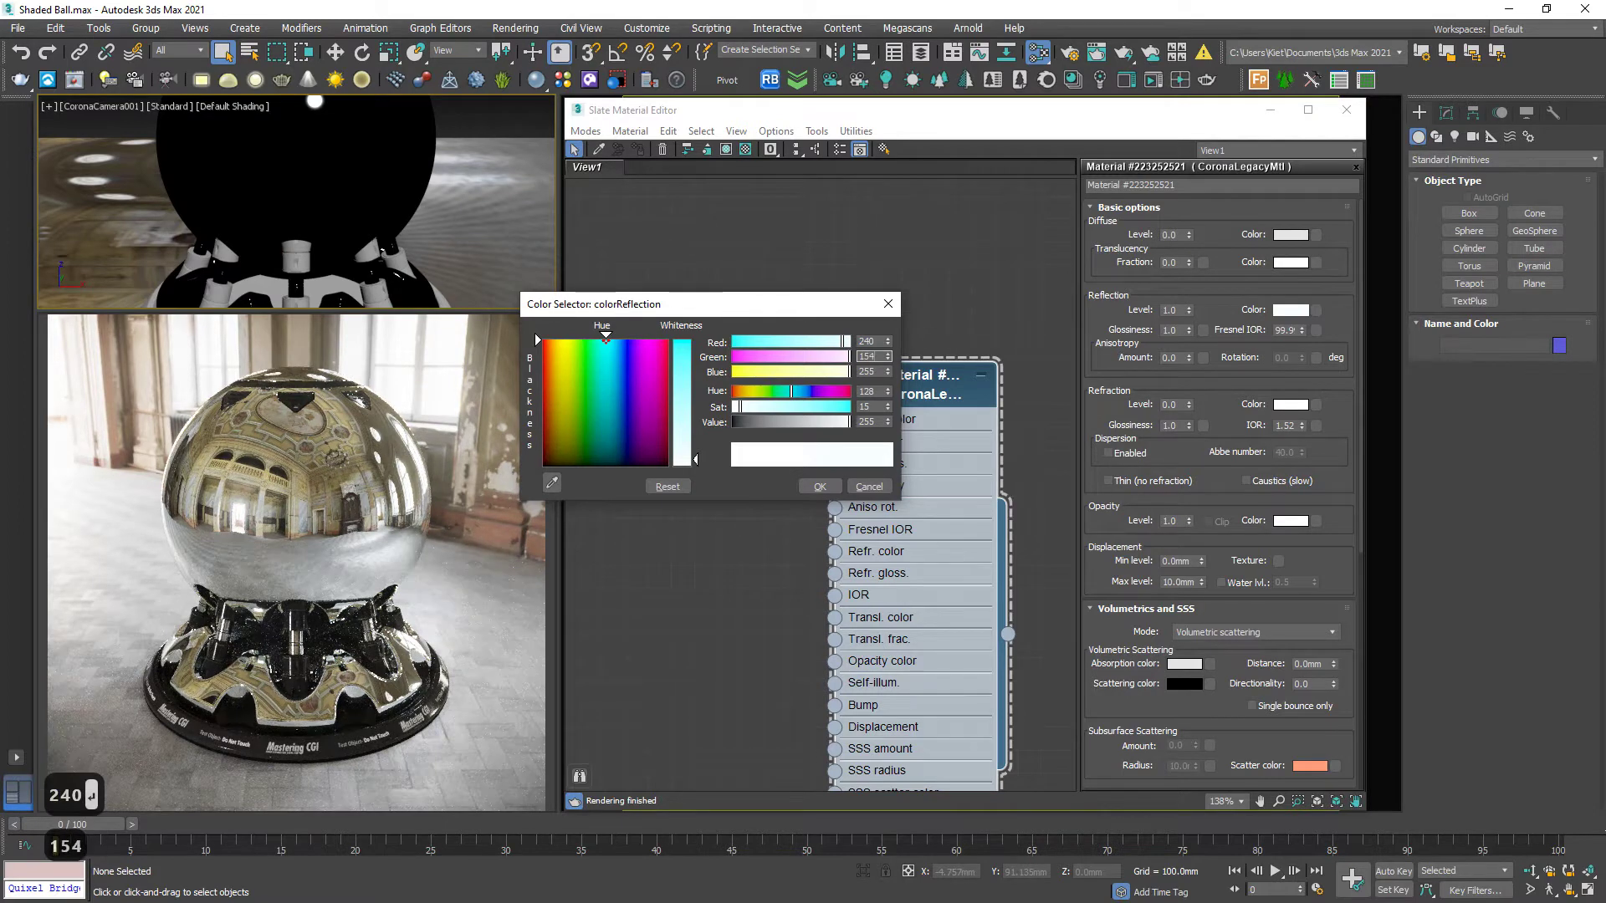
{"action": "key", "text": "Return"}
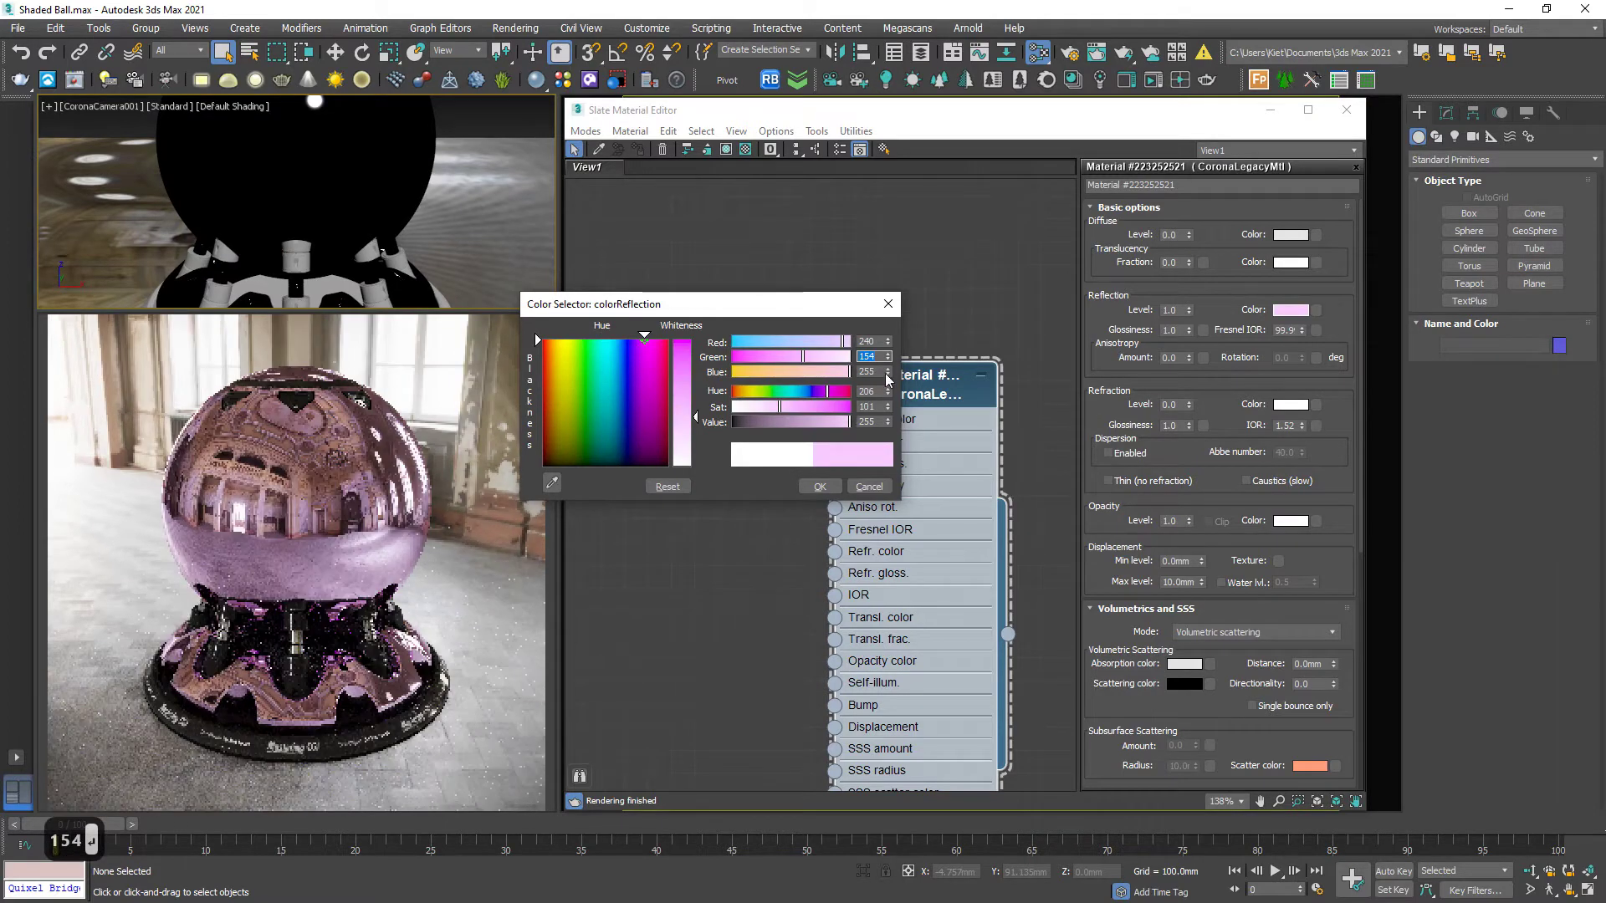
{"action": "left_click", "coordinate": [874, 372]}
{"action": "type", "text": "40"}
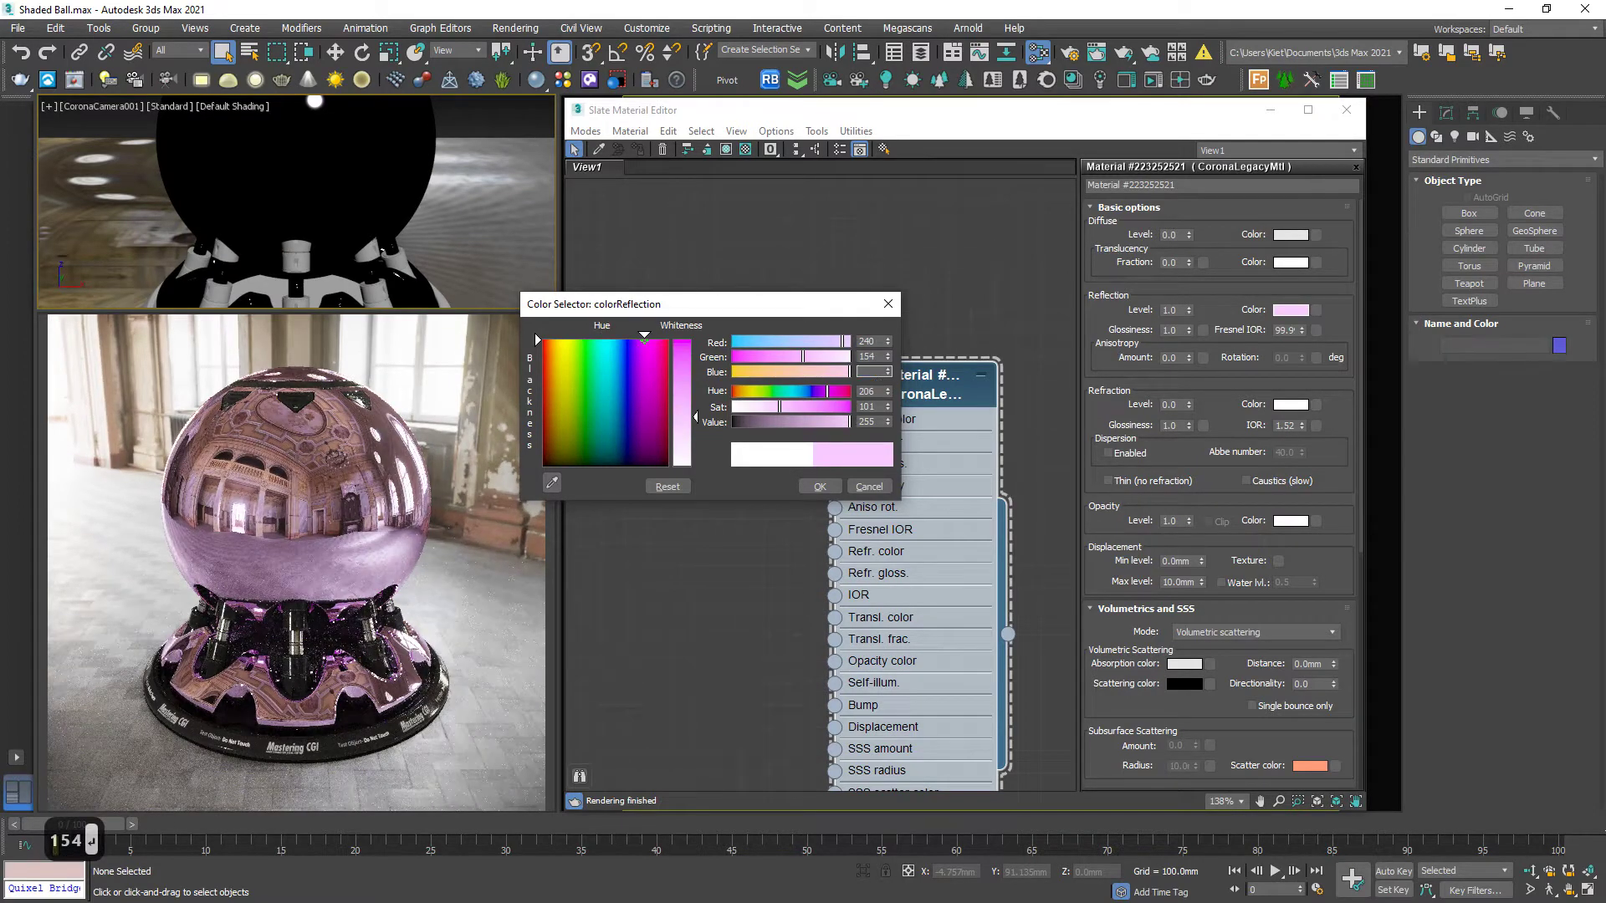
{"action": "key", "text": "Return"}
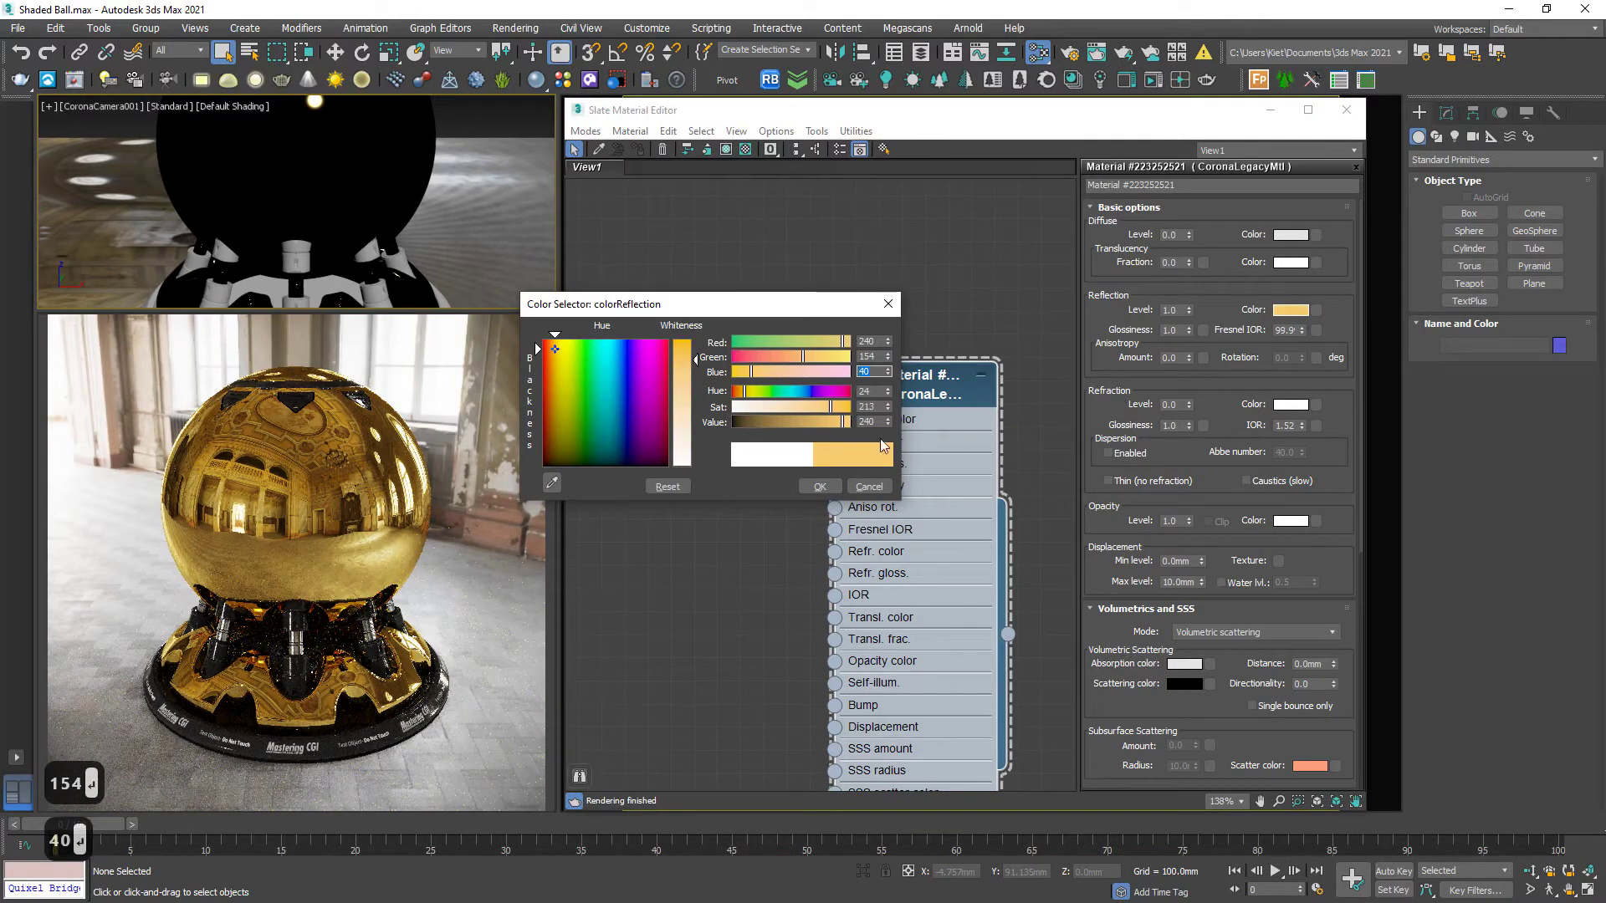
{"action": "left_click", "coordinate": [825, 491]}
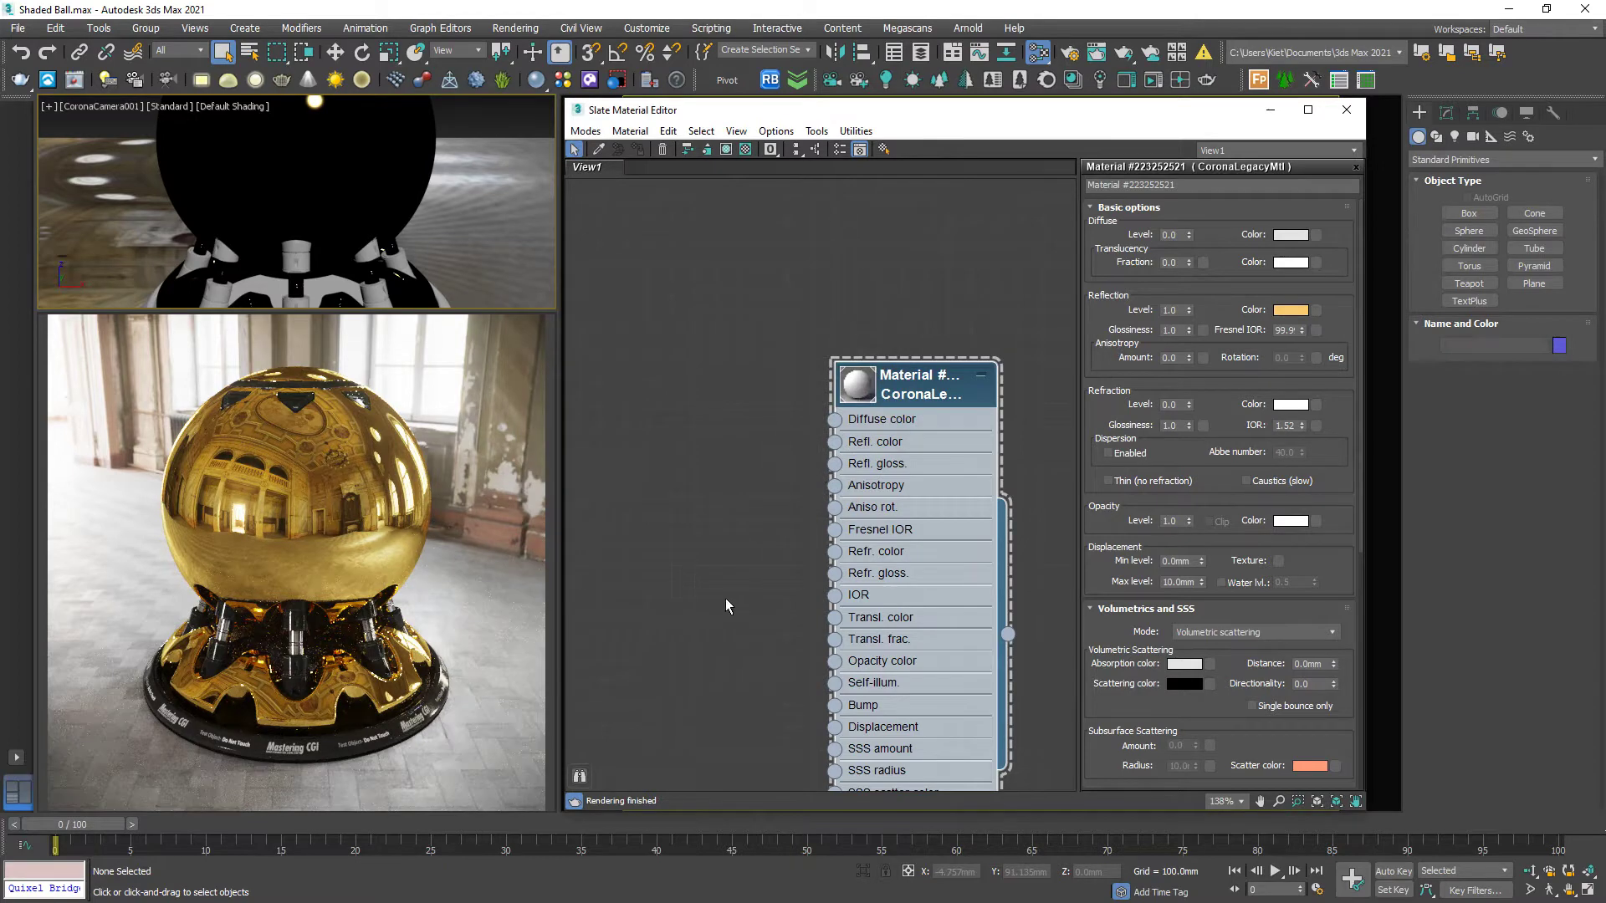
Add a Noise map node and wire it into the material's Bump input
{"action": "middle_click_drag", "start_coordinate": [590, 748], "coordinate": [685, 600]}
{"action": "scroll", "coordinate": [685, 600], "scroll_direction": "down", "scroll_amount": 1}
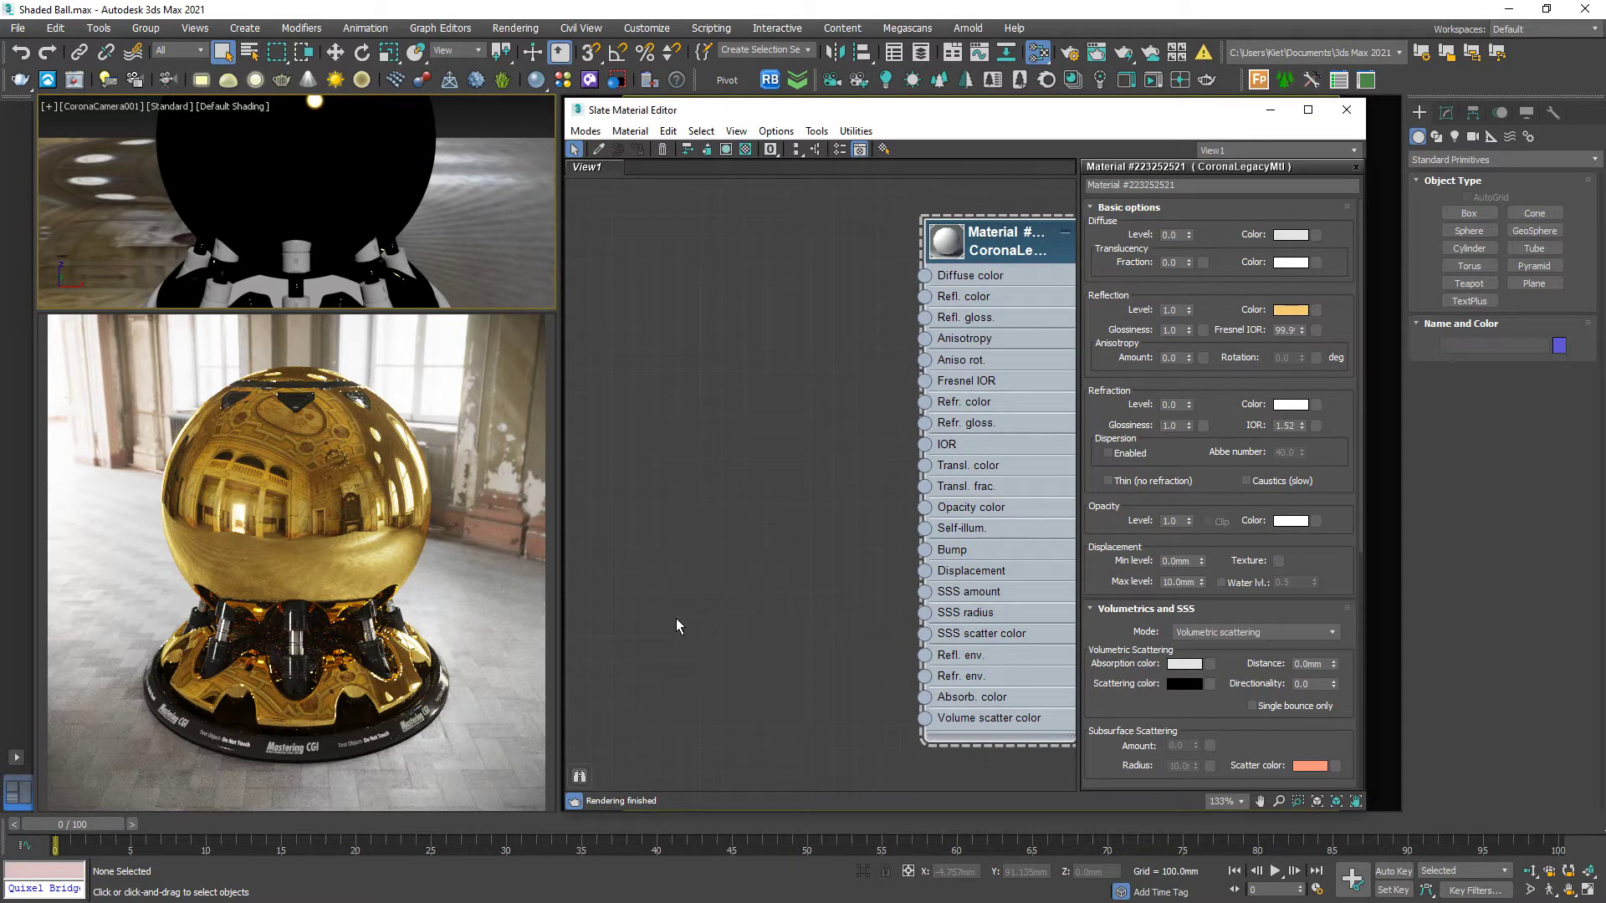
{"action": "right_click", "coordinate": [667, 604]}
{"action": "mouse_move", "coordinate": [728, 556]}
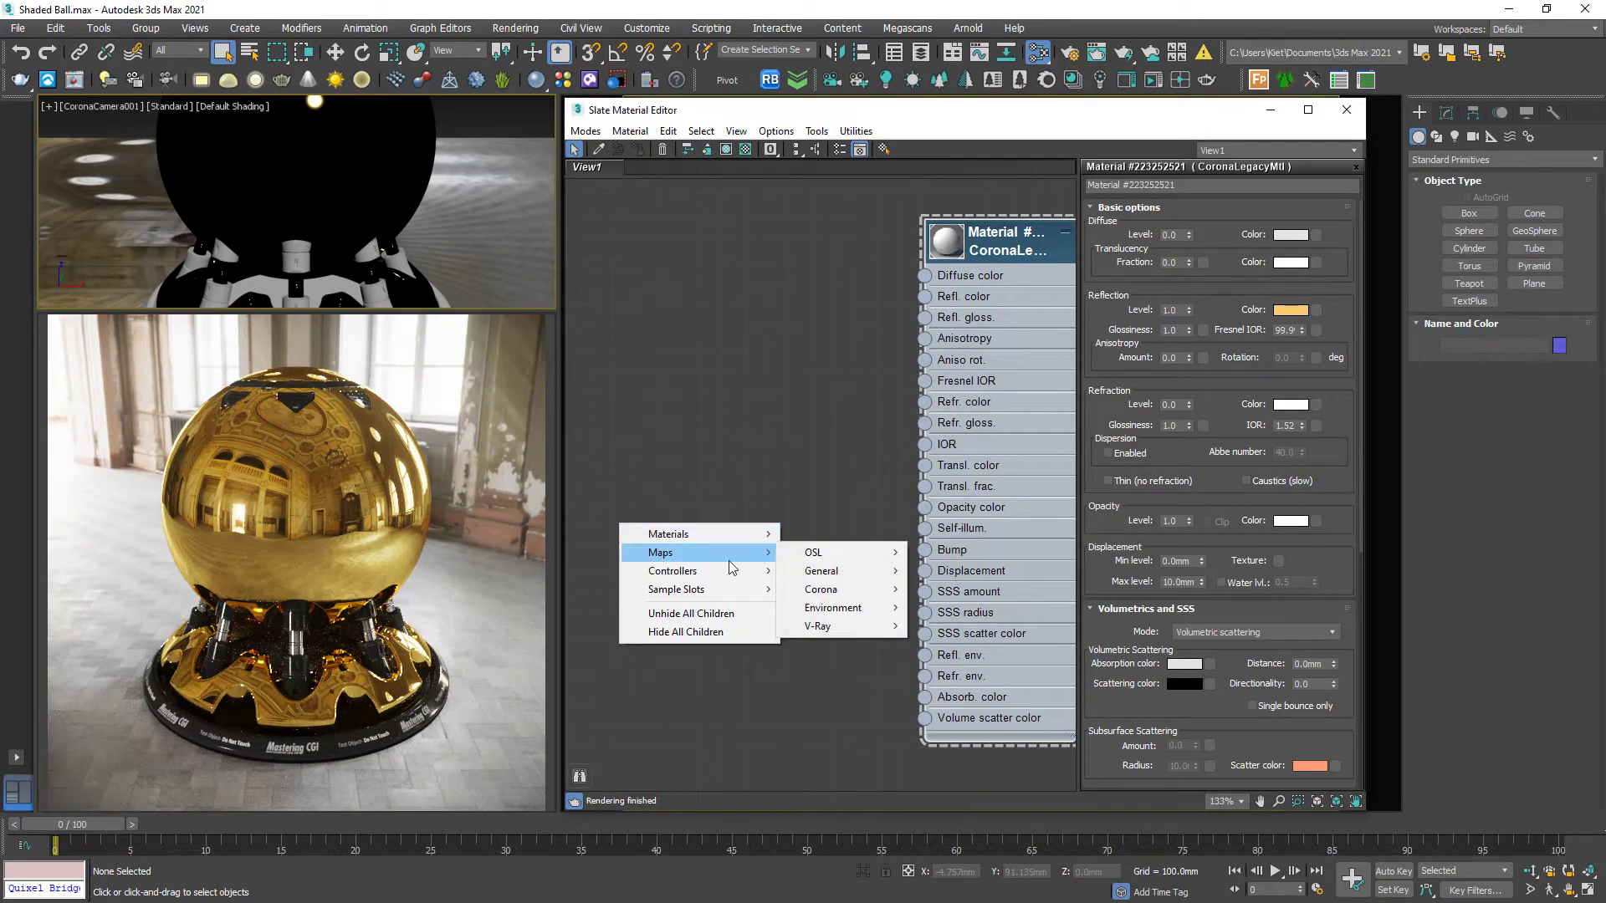
{"action": "mouse_move", "coordinate": [823, 570]}
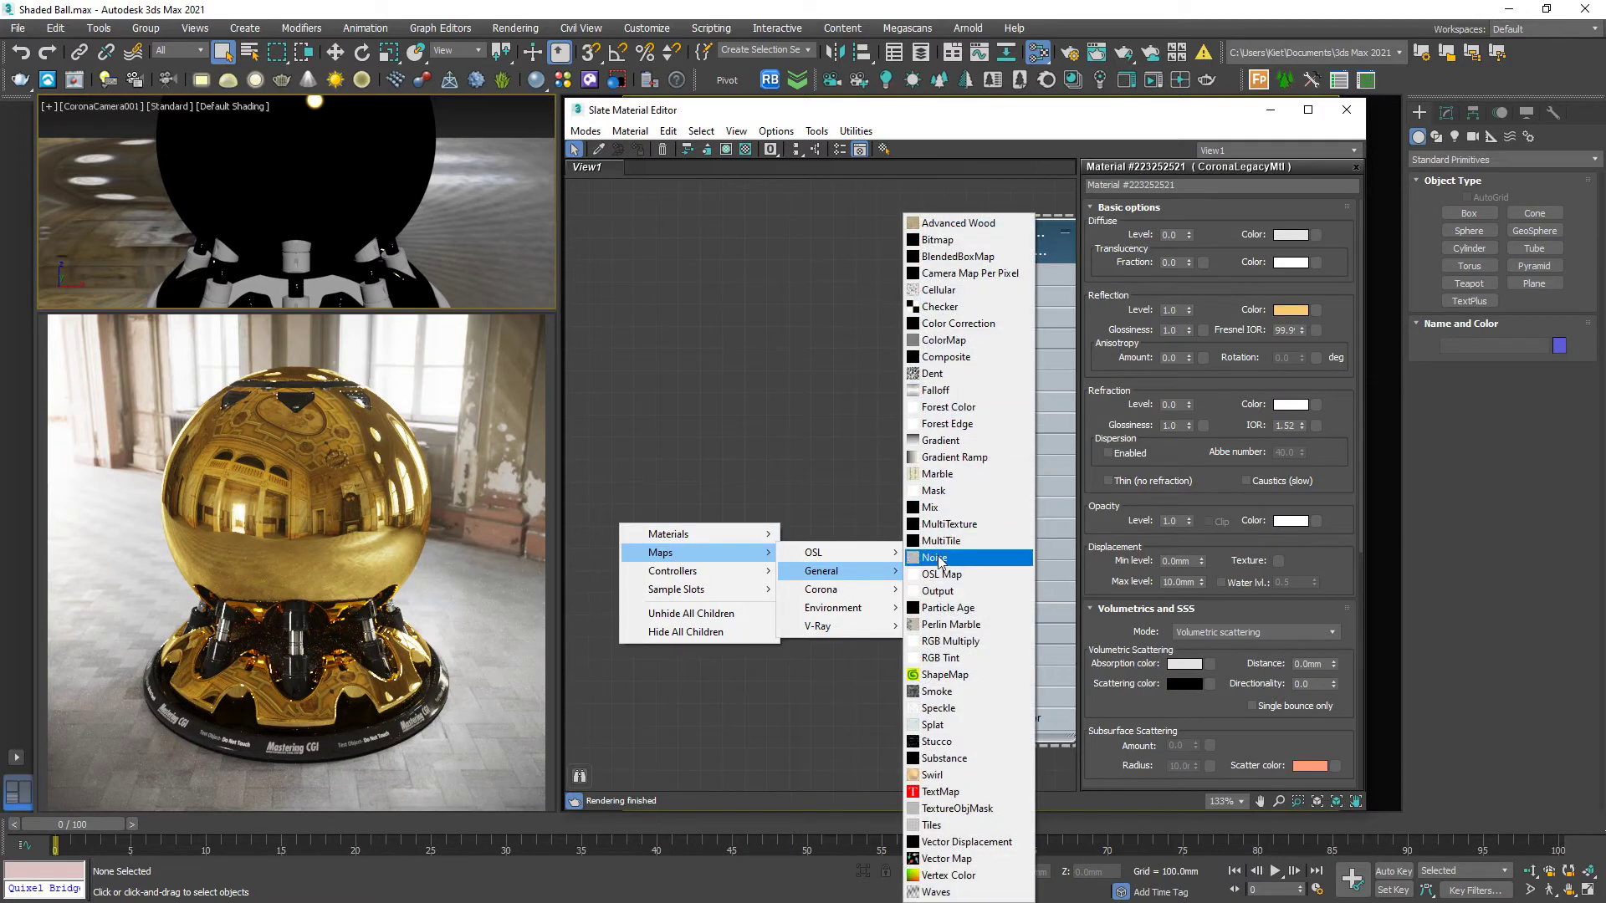
{"action": "left_click", "coordinate": [953, 559]}
{"action": "left_click_drag", "start_coordinate": [715, 560], "coordinate": [924, 557]}
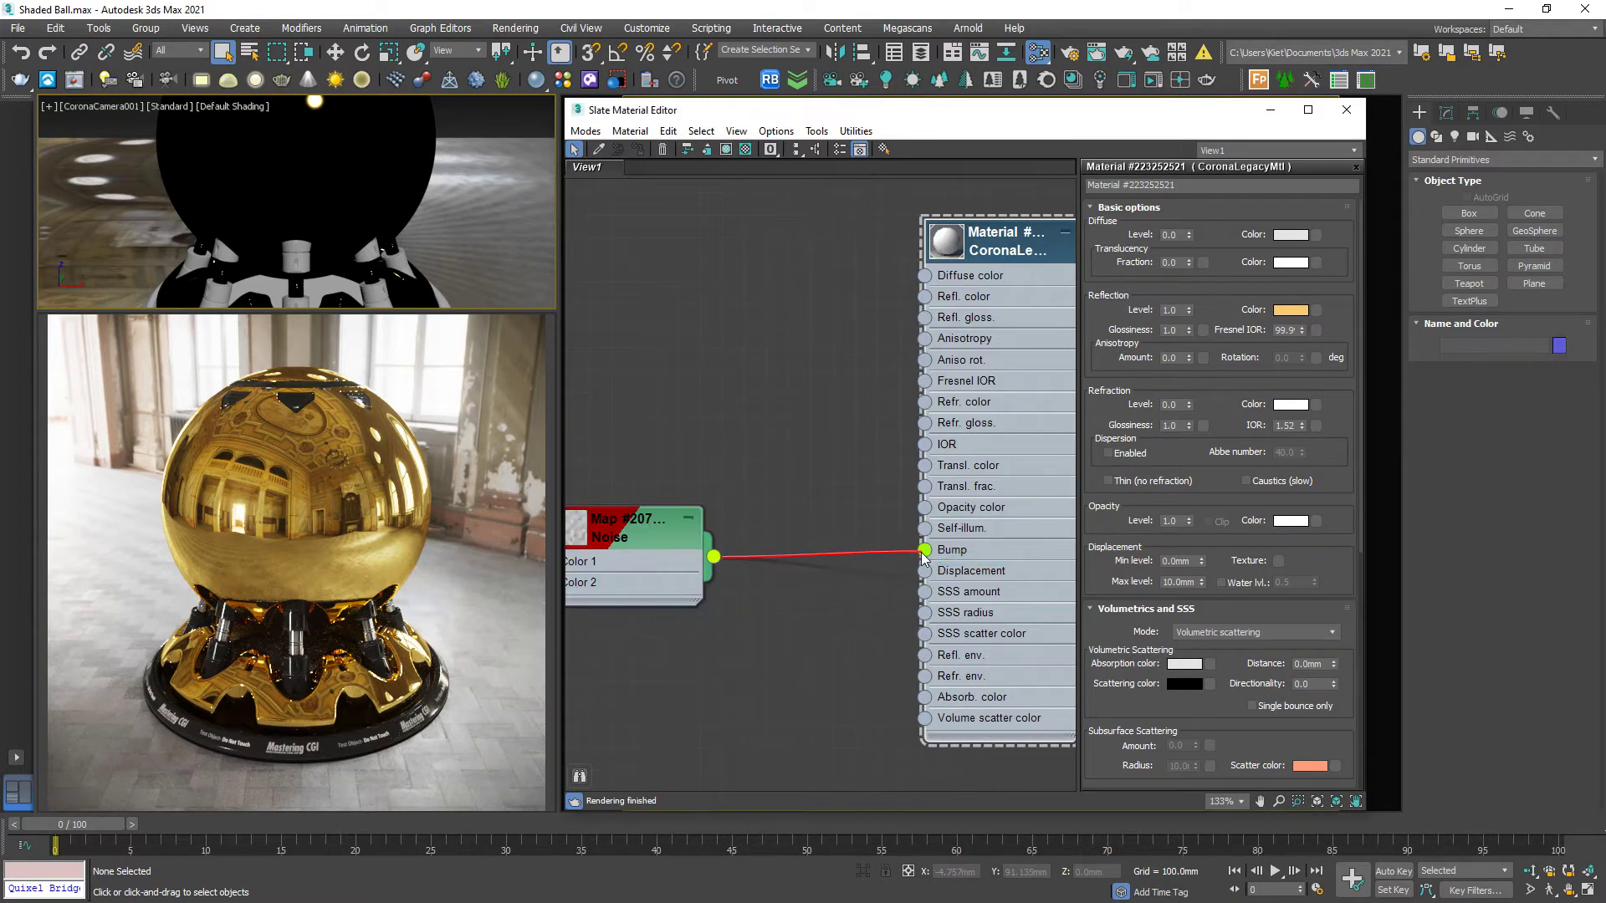
Set the Noise map's Size to 100
{"action": "double_click", "coordinate": [647, 525]}
{"action": "double_click", "coordinate": [1139, 417]}
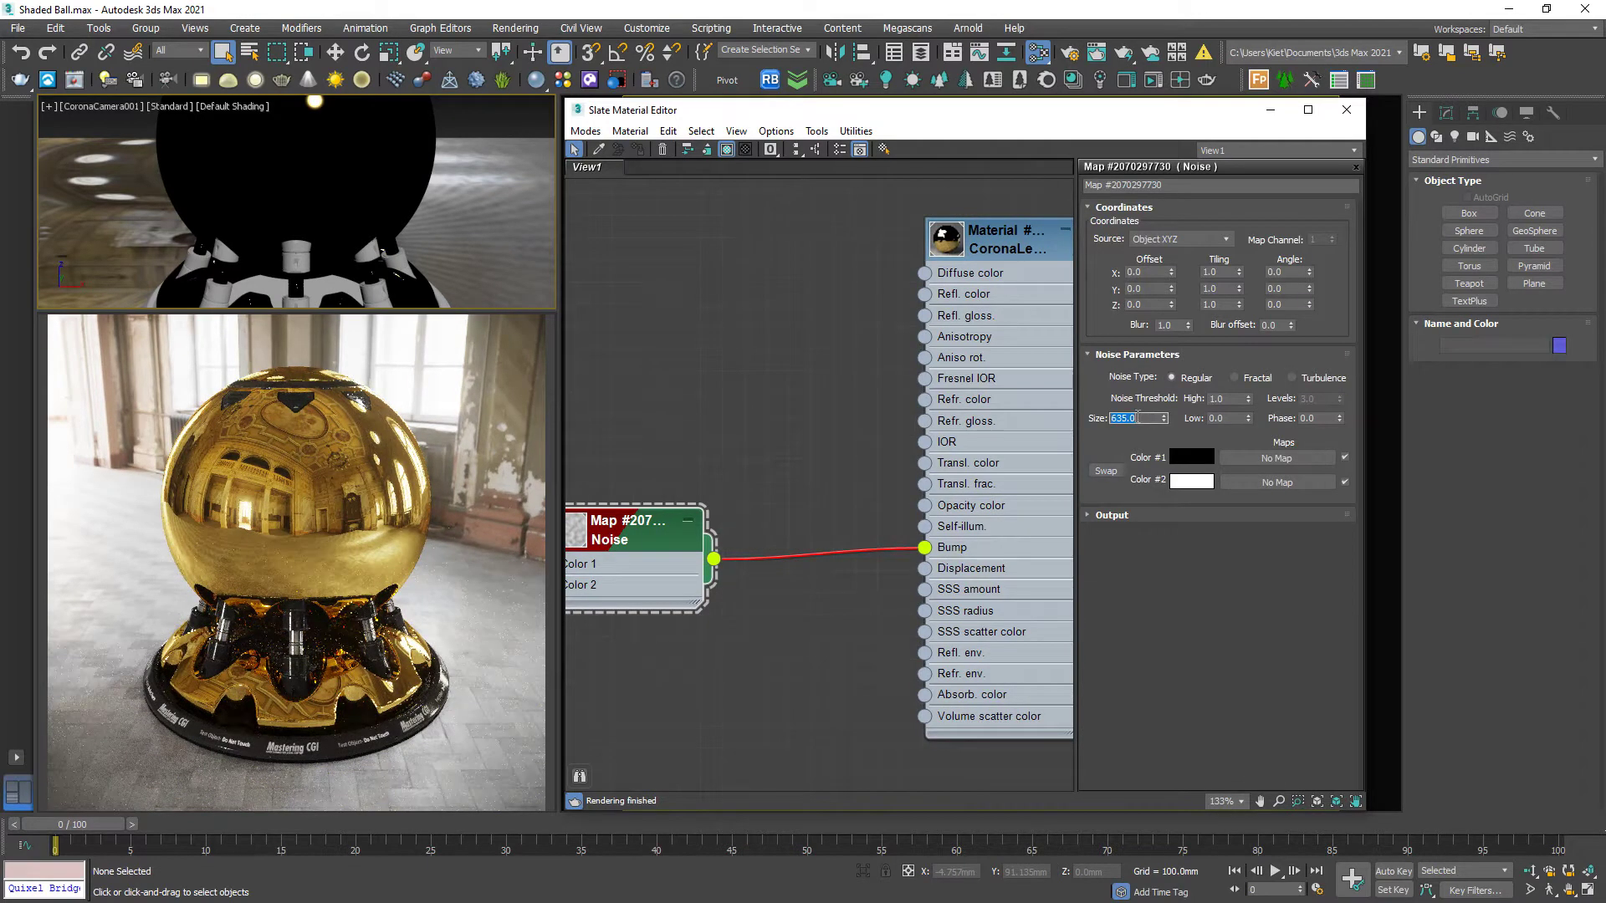
{"action": "type", "text": "100"}
{"action": "key", "text": "Return"}
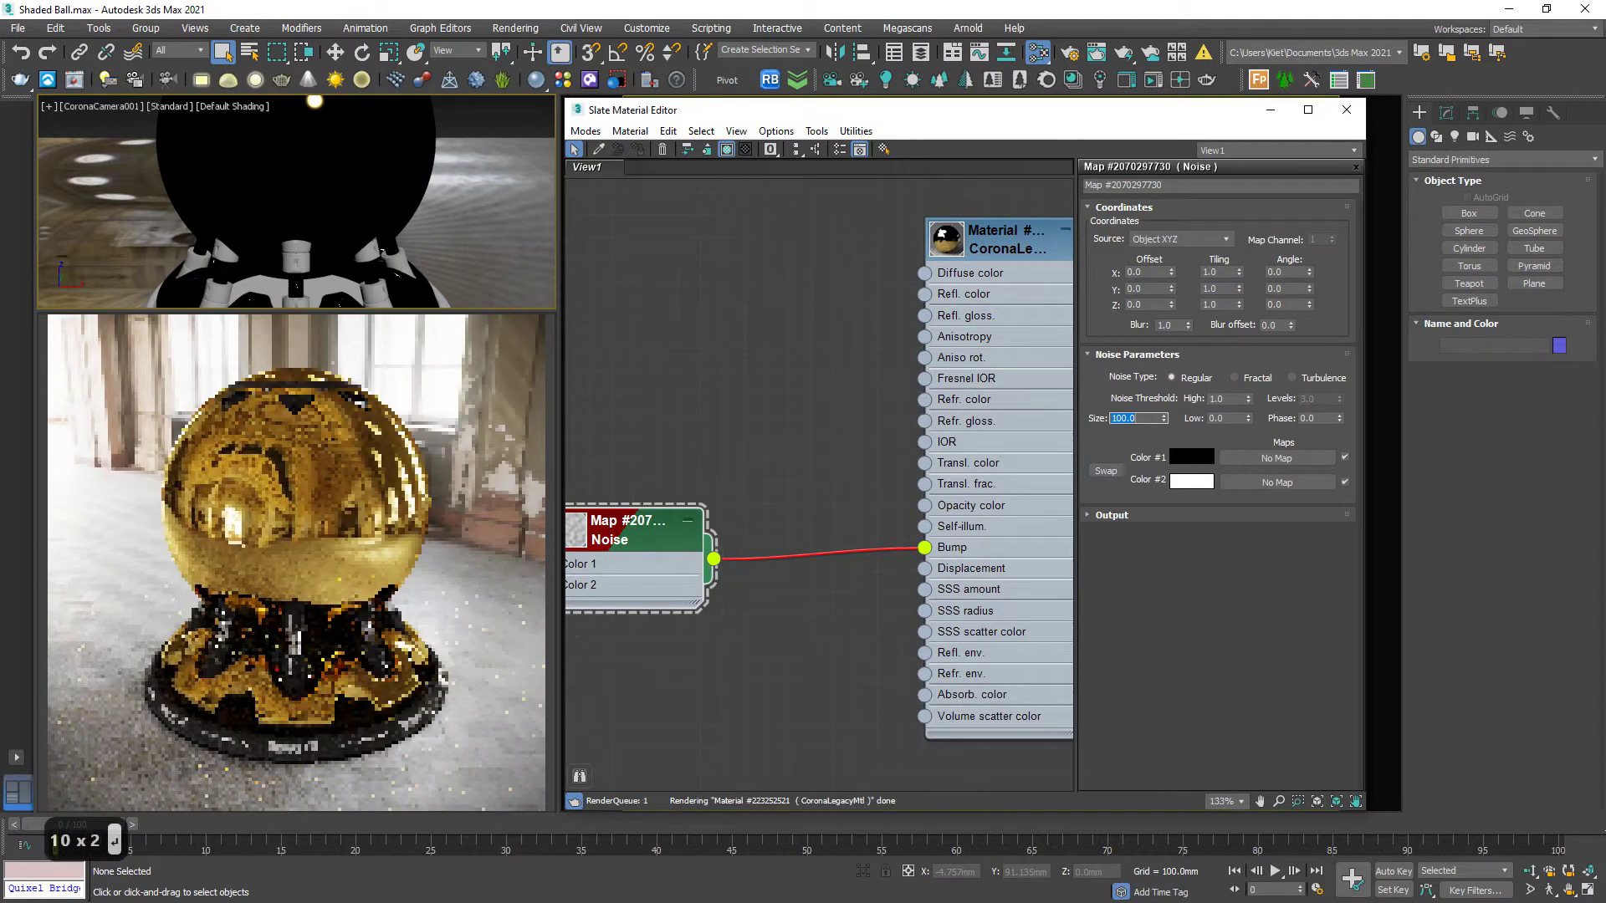
Lower the material's bump map amount to 0.5
{"action": "double_click", "coordinate": [1006, 248]}
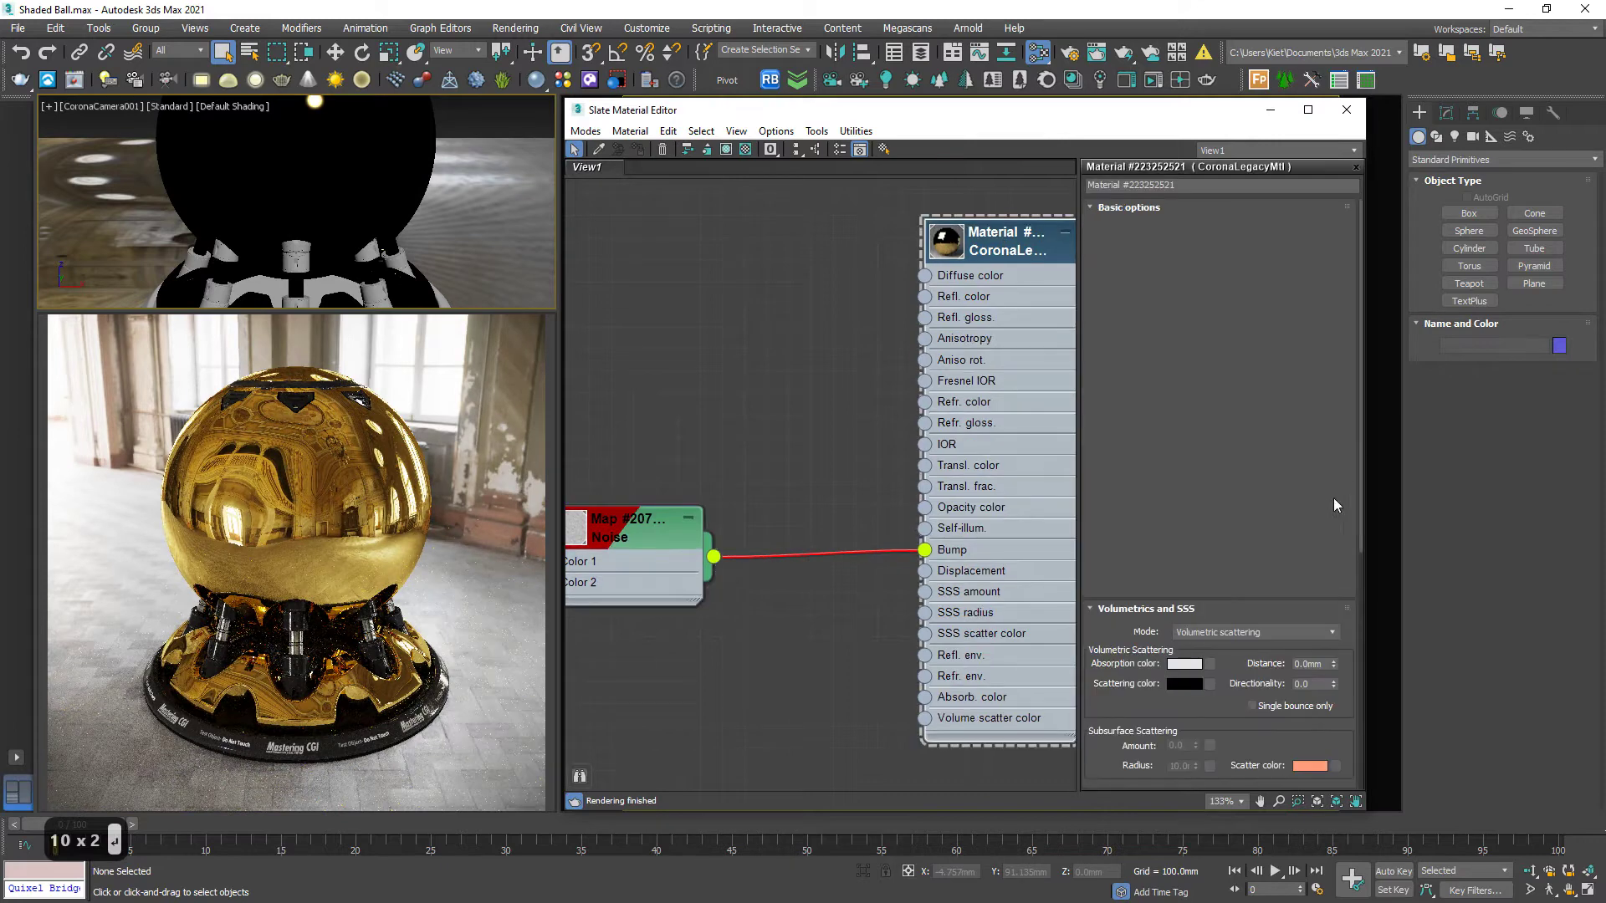
{"action": "scroll", "coordinate": [1338, 507], "scroll_direction": "down", "scroll_amount": 10}
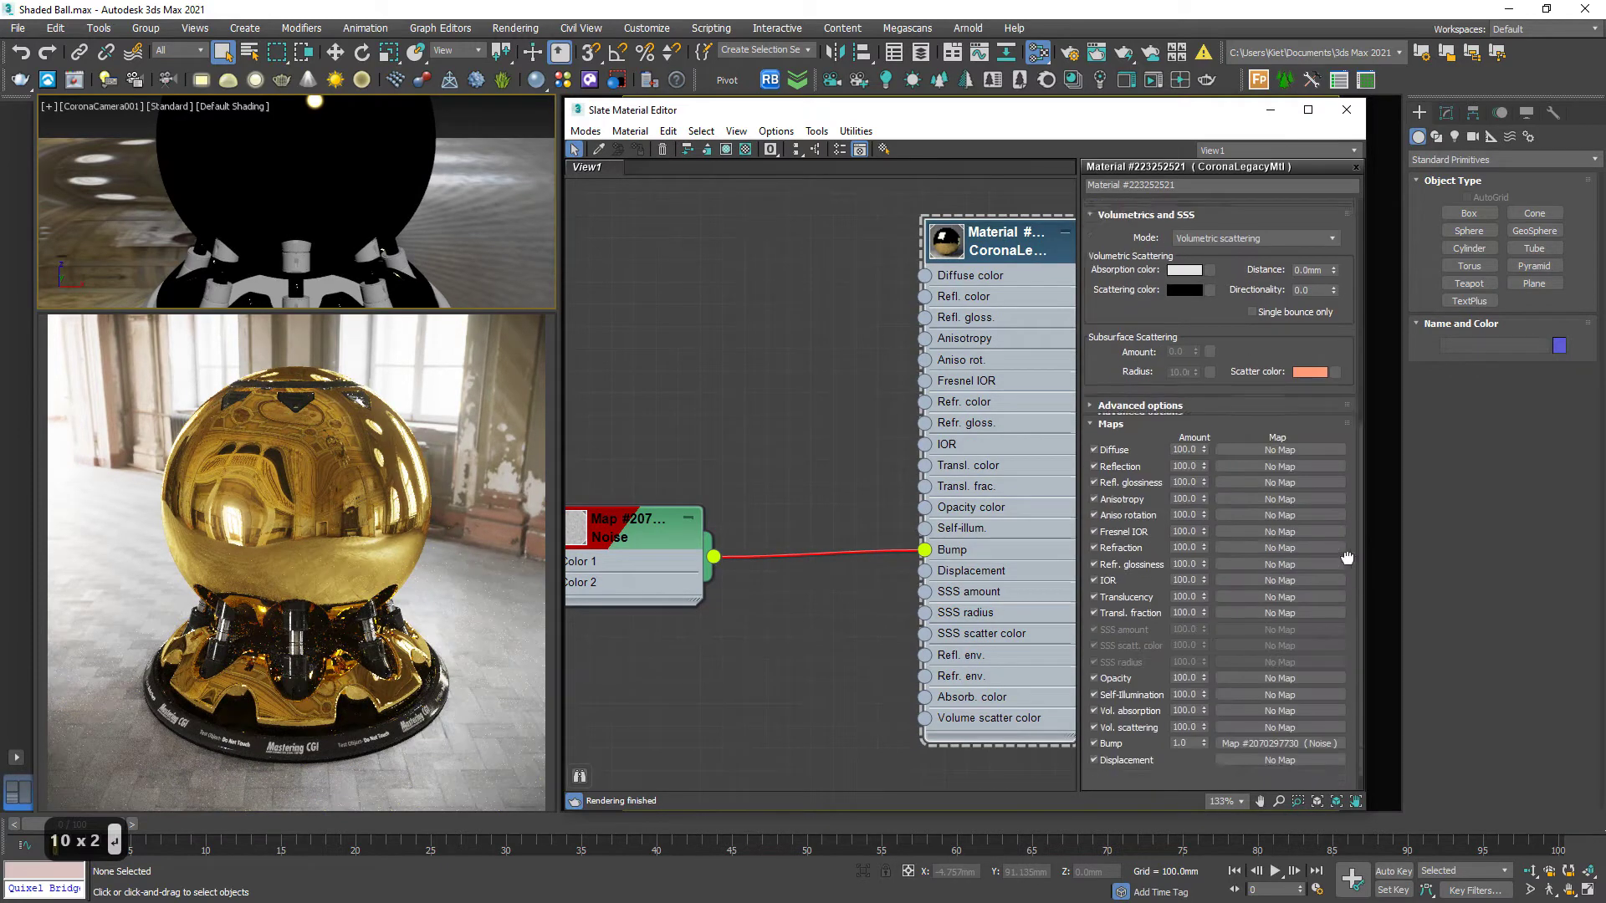
{"action": "left_click", "coordinate": [1187, 725]}
{"action": "type", "text": ".5"}
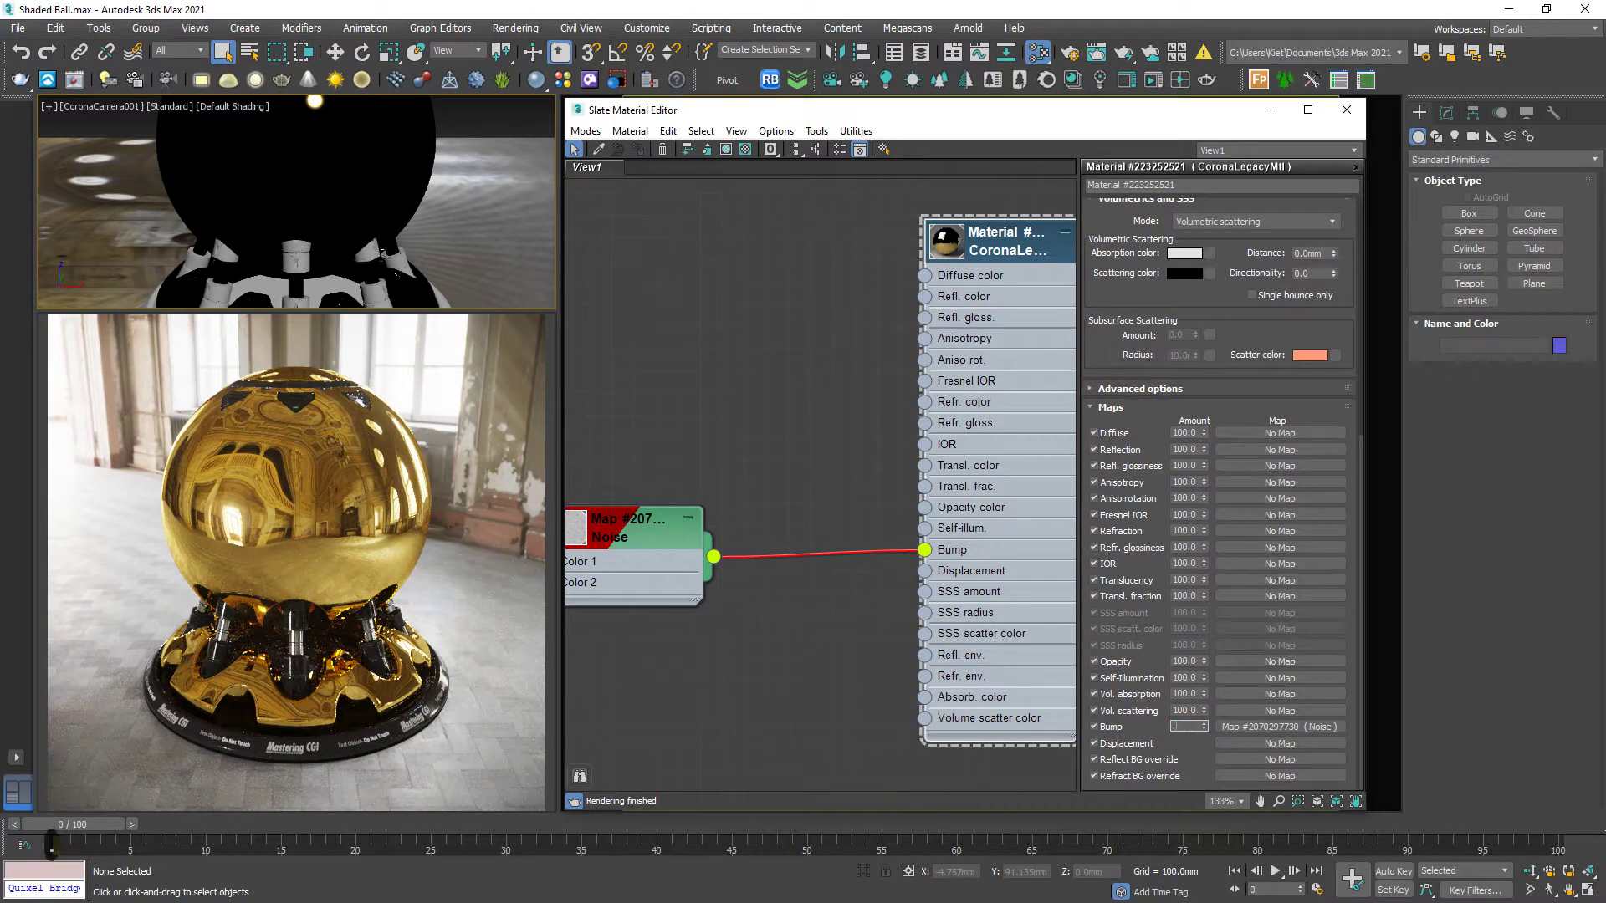
{"action": "key", "text": "Return"}
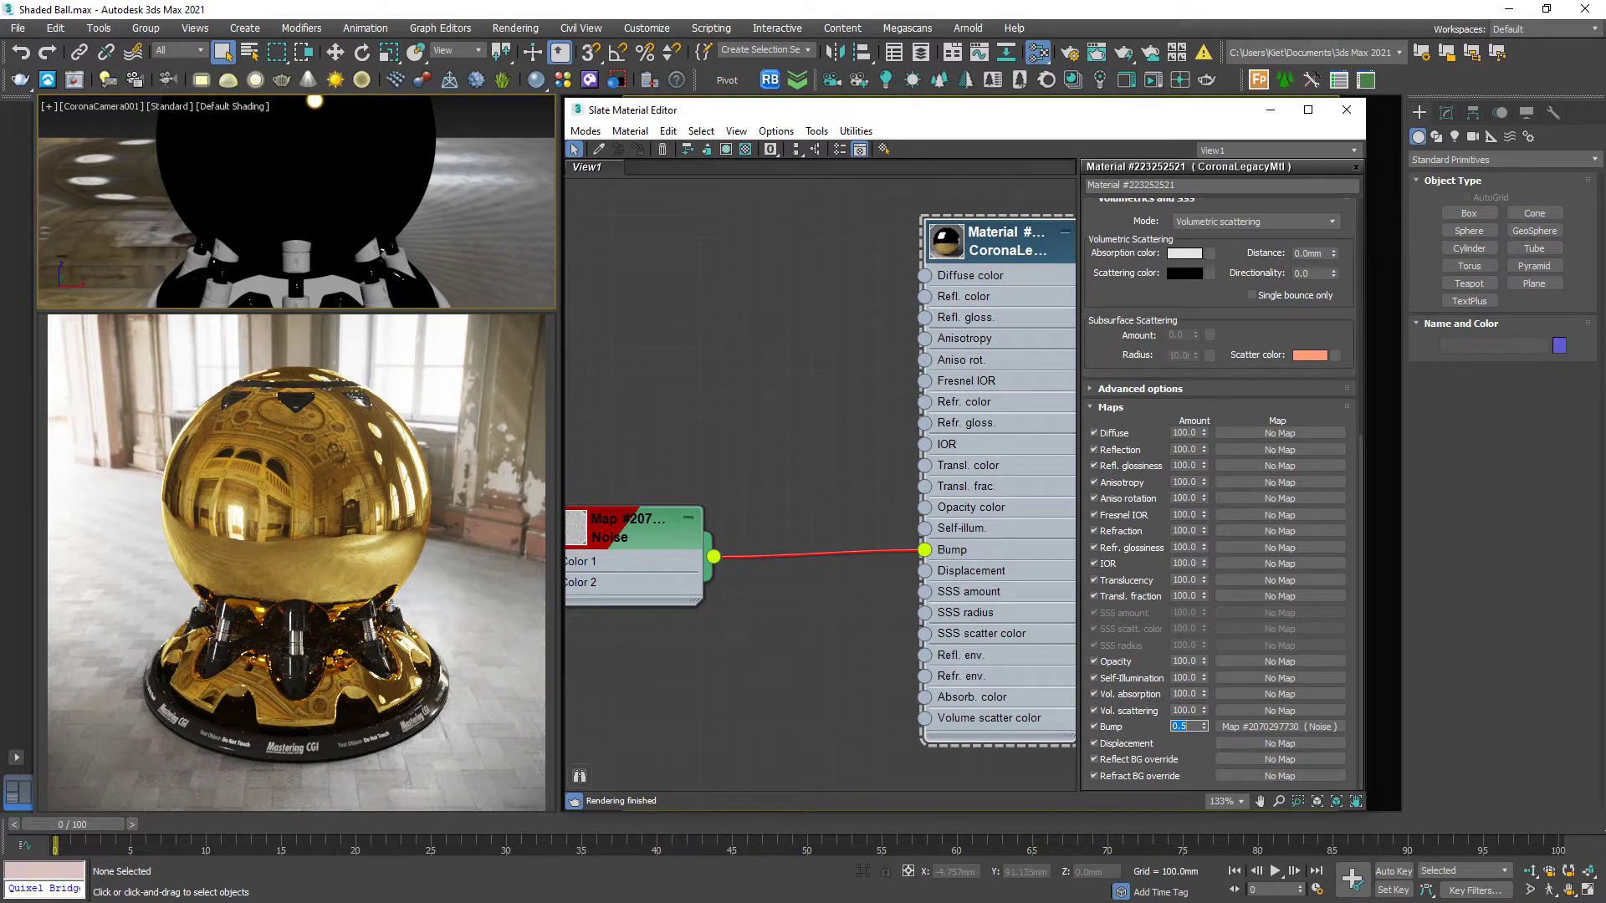
{"action": "middle_click_drag", "start_coordinate": [900, 640], "coordinate": [1047, 696]}
Place the Scratches_01 bitmap node and wire it into Refl. gloss
{"action": "scroll", "coordinate": [849, 577], "scroll_direction": "down", "scroll_amount": 1}
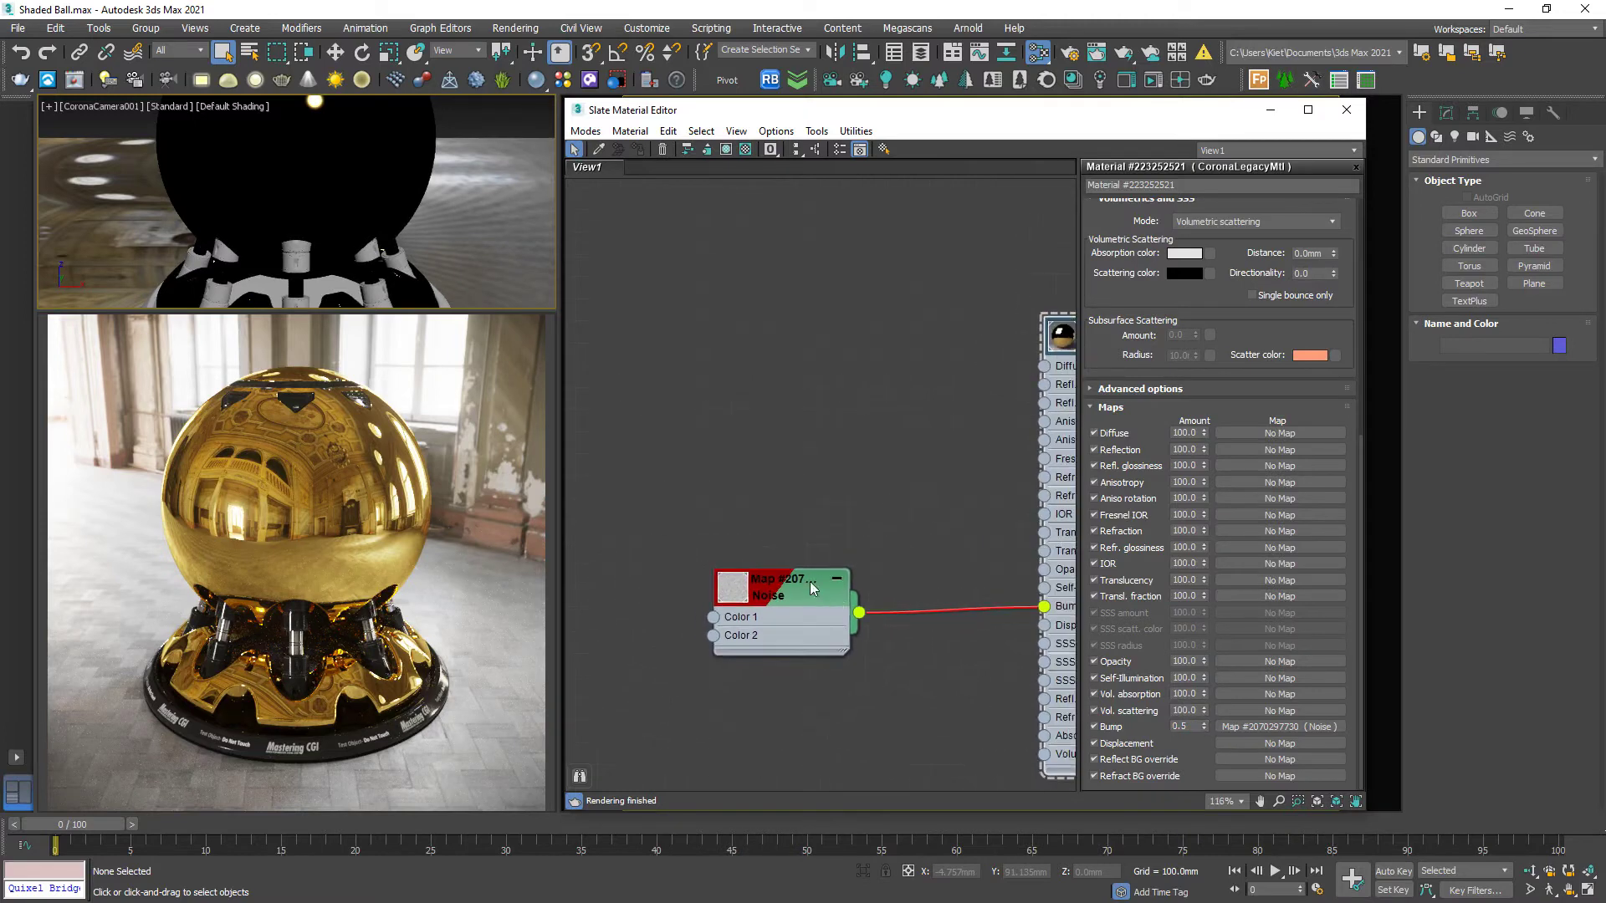
{"action": "middle_click_drag", "start_coordinate": [723, 546], "coordinate": [741, 556]}
{"action": "scroll", "coordinate": [741, 559], "scroll_direction": "up", "scroll_amount": 1}
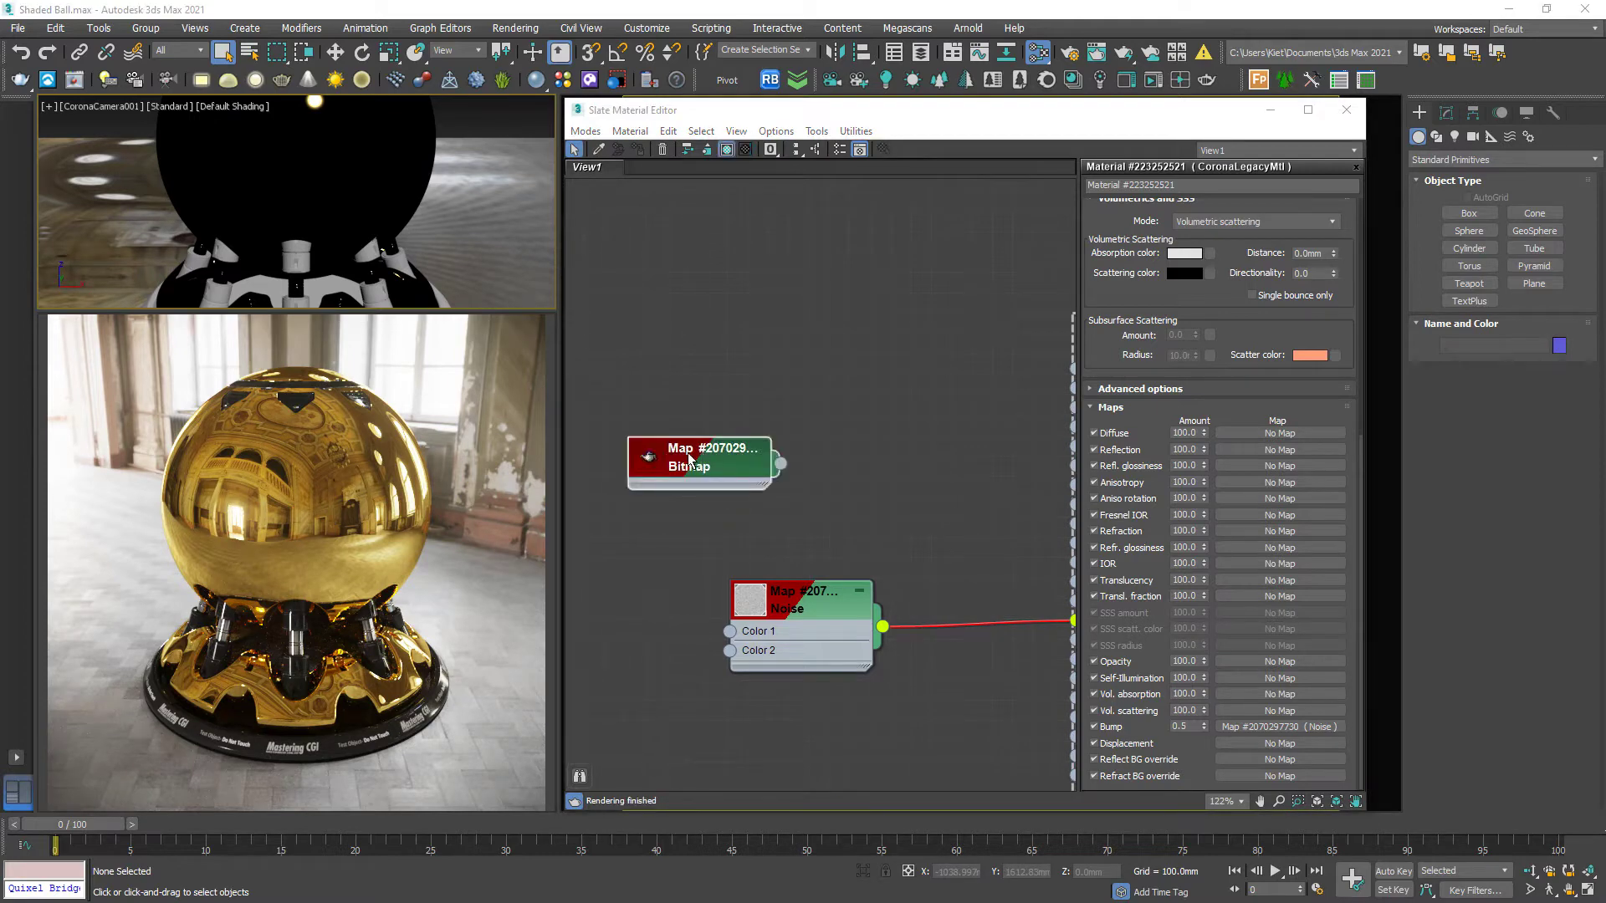
{"action": "double_click", "coordinate": [650, 459]}
{"action": "middle_click_drag", "start_coordinate": [675, 480], "coordinate": [526, 531]}
{"action": "left_click_drag", "start_coordinate": [581, 522], "coordinate": [682, 461]}
{"action": "middle_click_drag", "start_coordinate": [760, 547], "coordinate": [816, 528]}
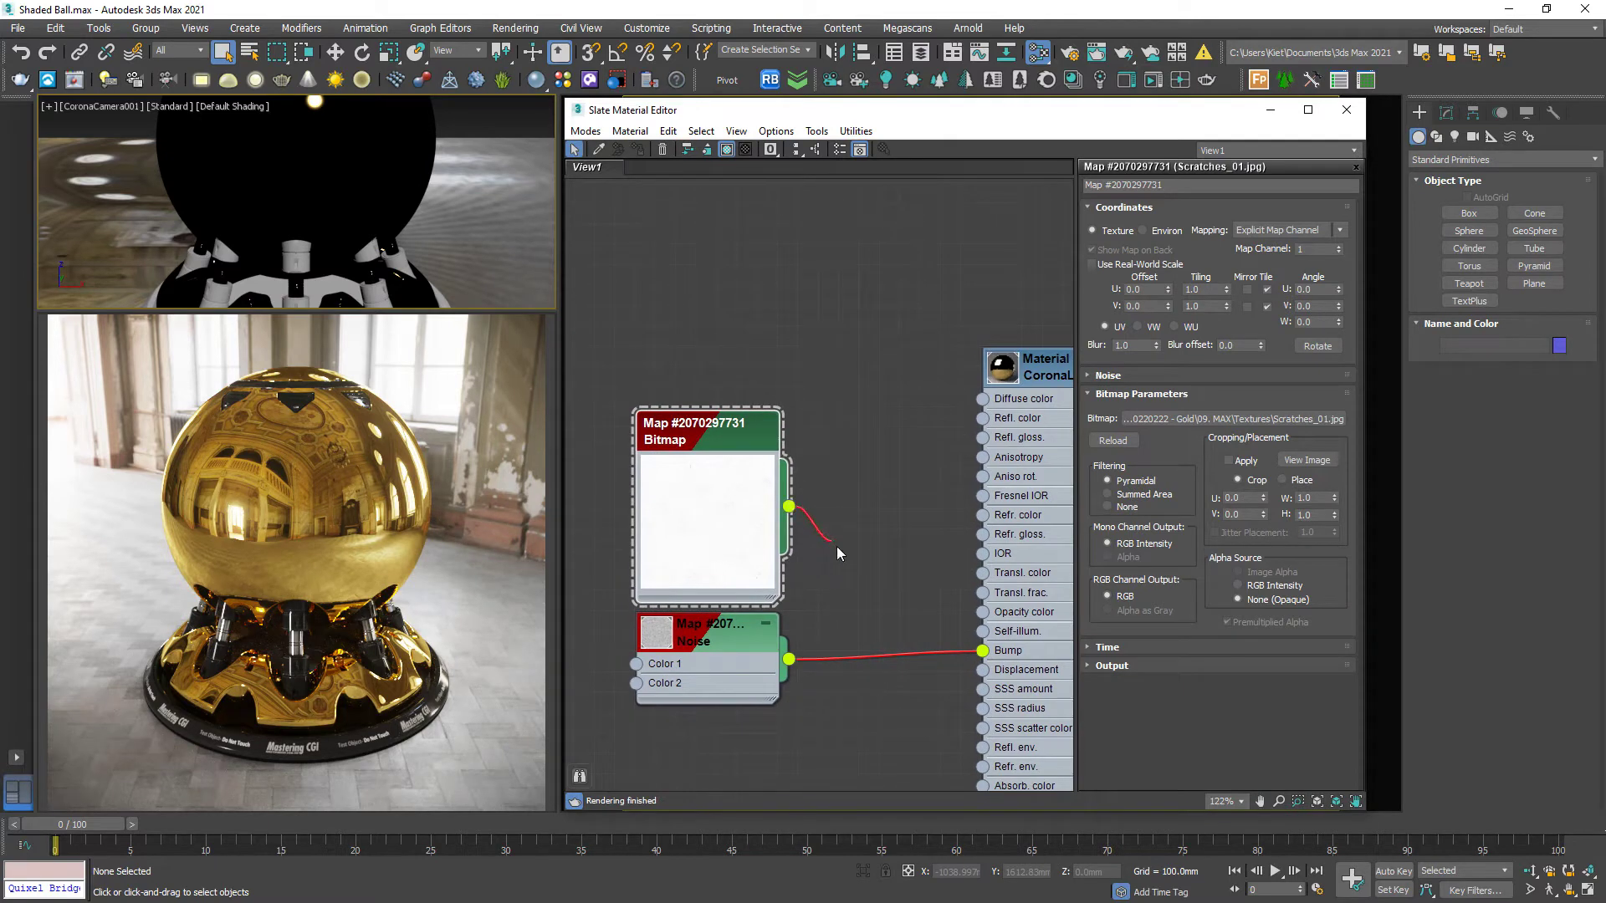
{"action": "left_click_drag", "start_coordinate": [915, 508], "coordinate": [982, 437]}
{"action": "middle_click_drag", "start_coordinate": [710, 455], "coordinate": [813, 449]}
{"action": "left_click_drag", "start_coordinate": [820, 423], "coordinate": [717, 423]}
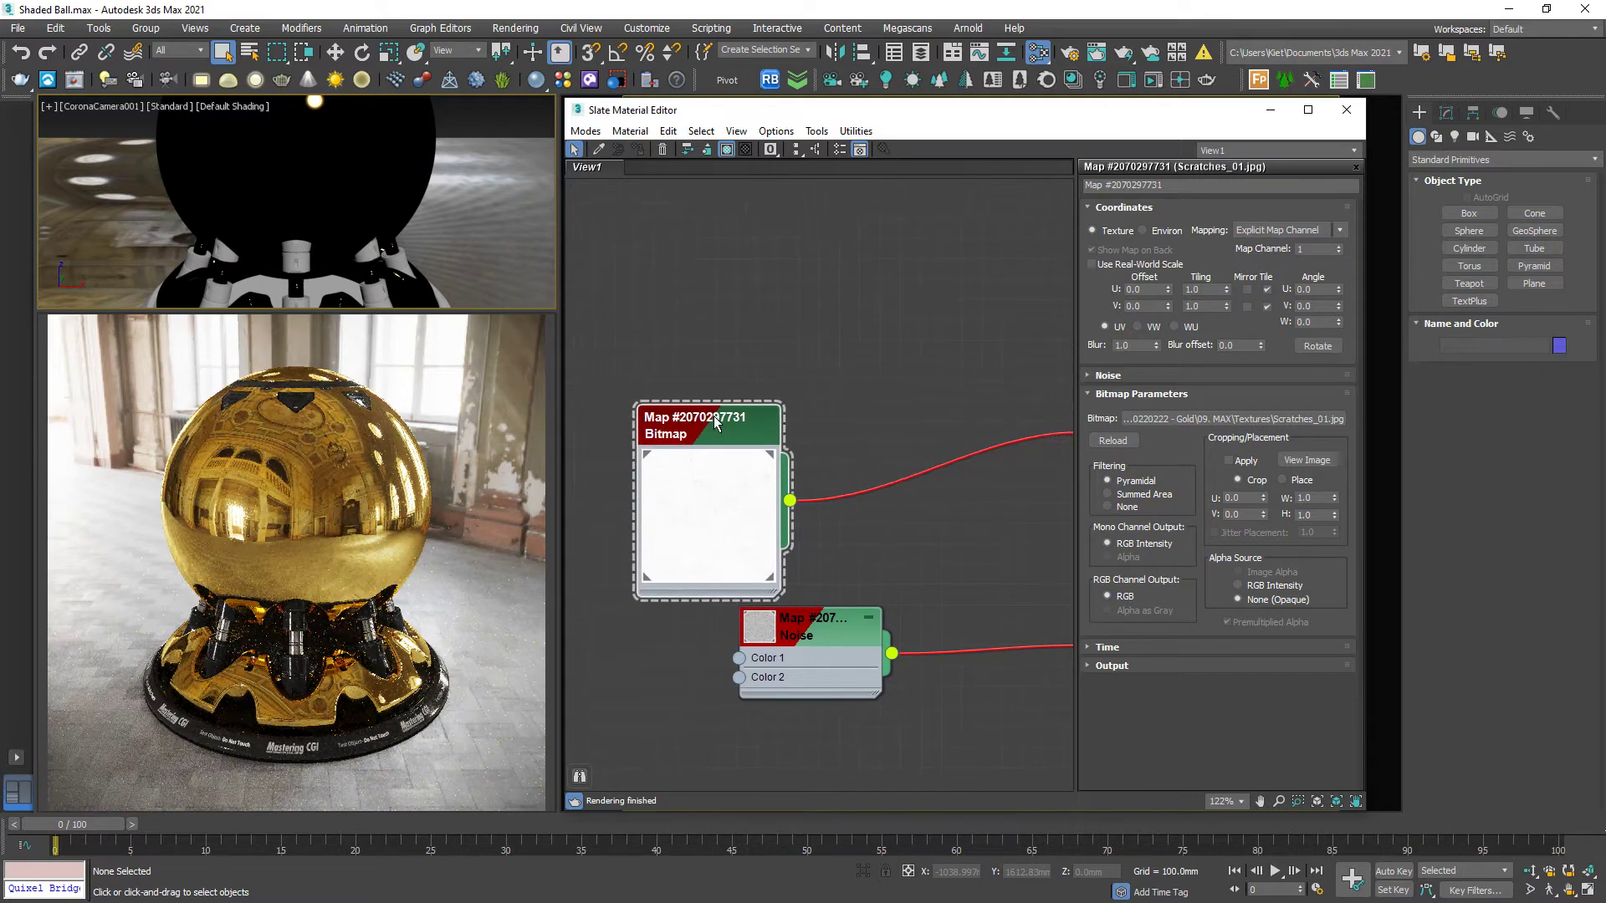
Set the Scratches_01 bitmap's Tiling U and V to 0.5
{"action": "left_click", "coordinate": [1194, 290]}
{"action": "type", "text": ".5"}
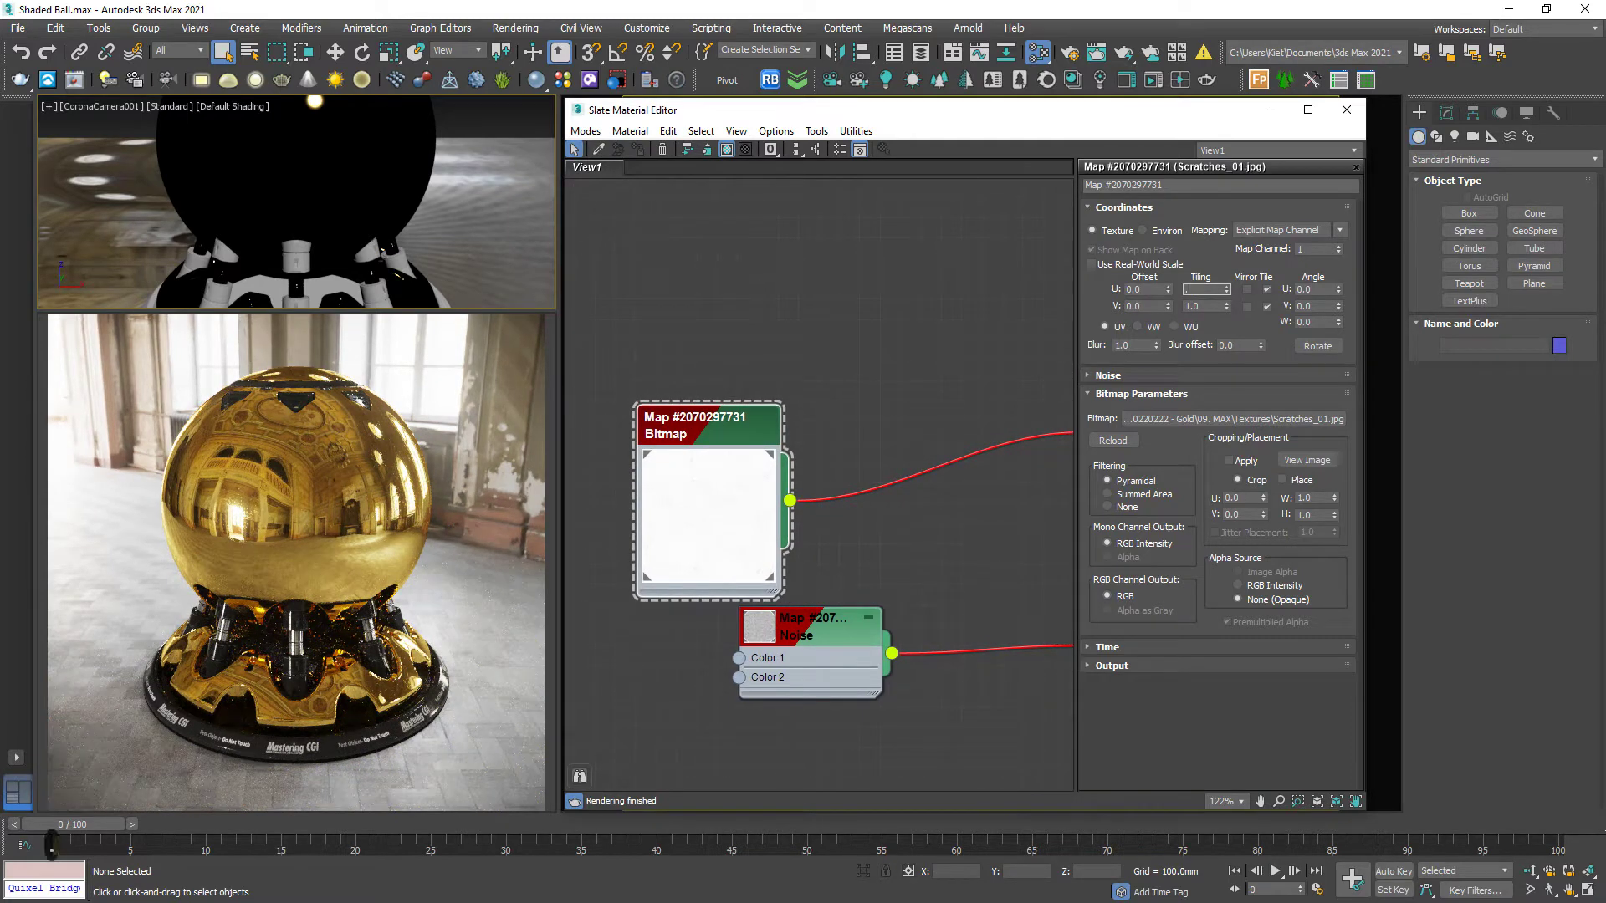
{"action": "key", "text": "Tab"}
{"action": "type", "text": ".5"}
{"action": "key", "text": "Return"}
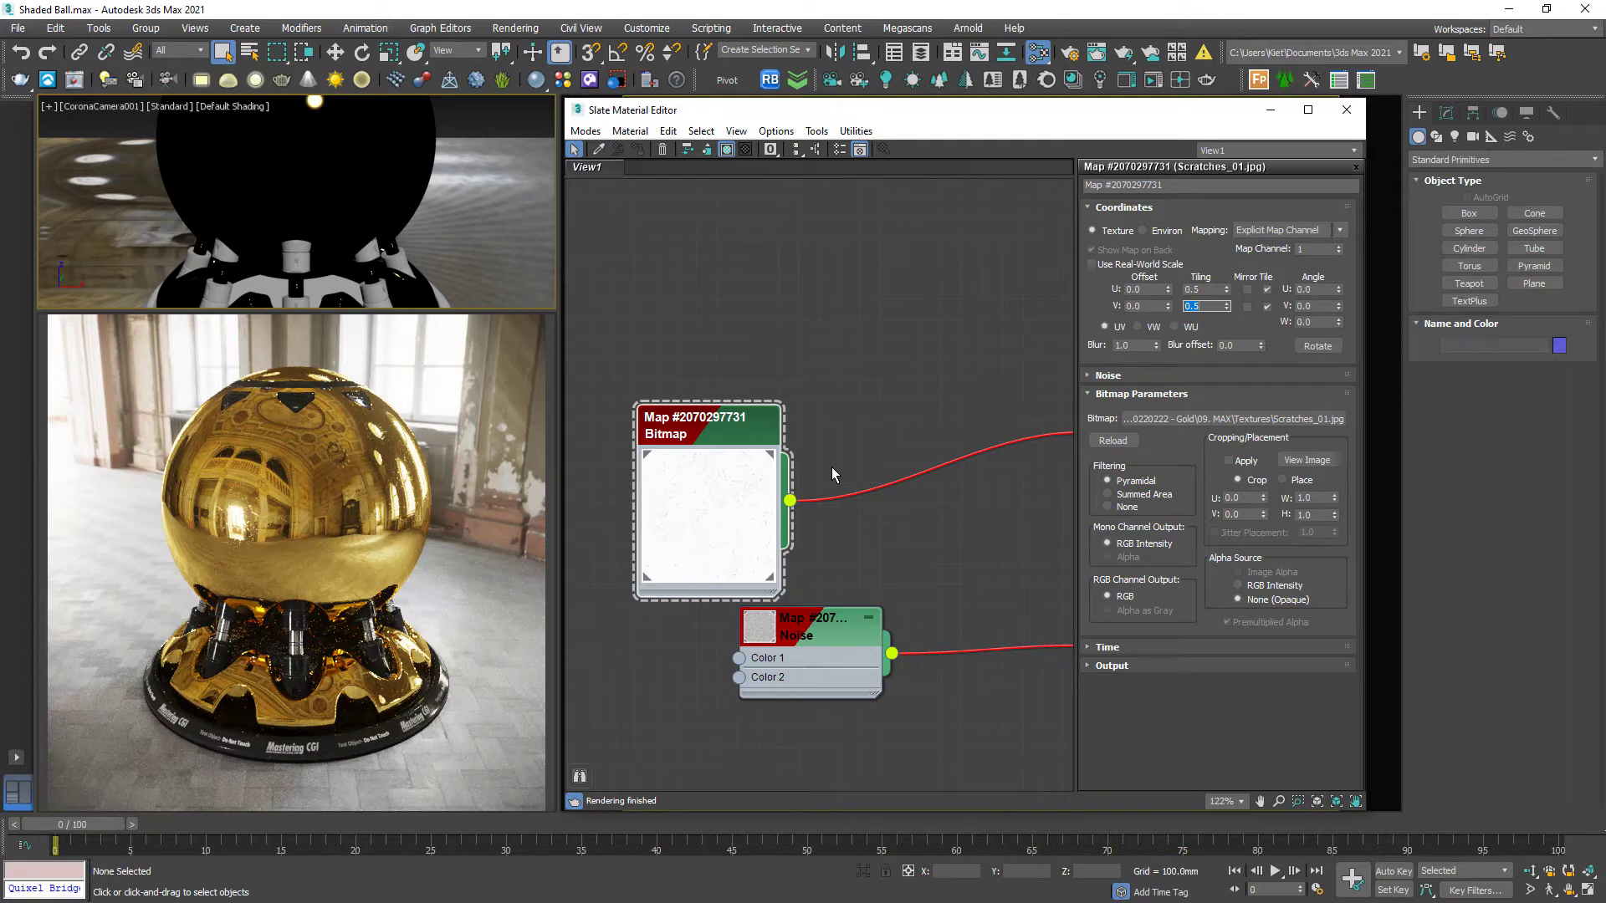
{"action": "left_click_drag", "start_coordinate": [789, 500], "coordinate": [917, 324]}
Add a CoronaColorCorrect fed by the scratches bitmap and wire it into Refl. gloss
{"action": "mouse_move", "coordinate": [960, 361]}
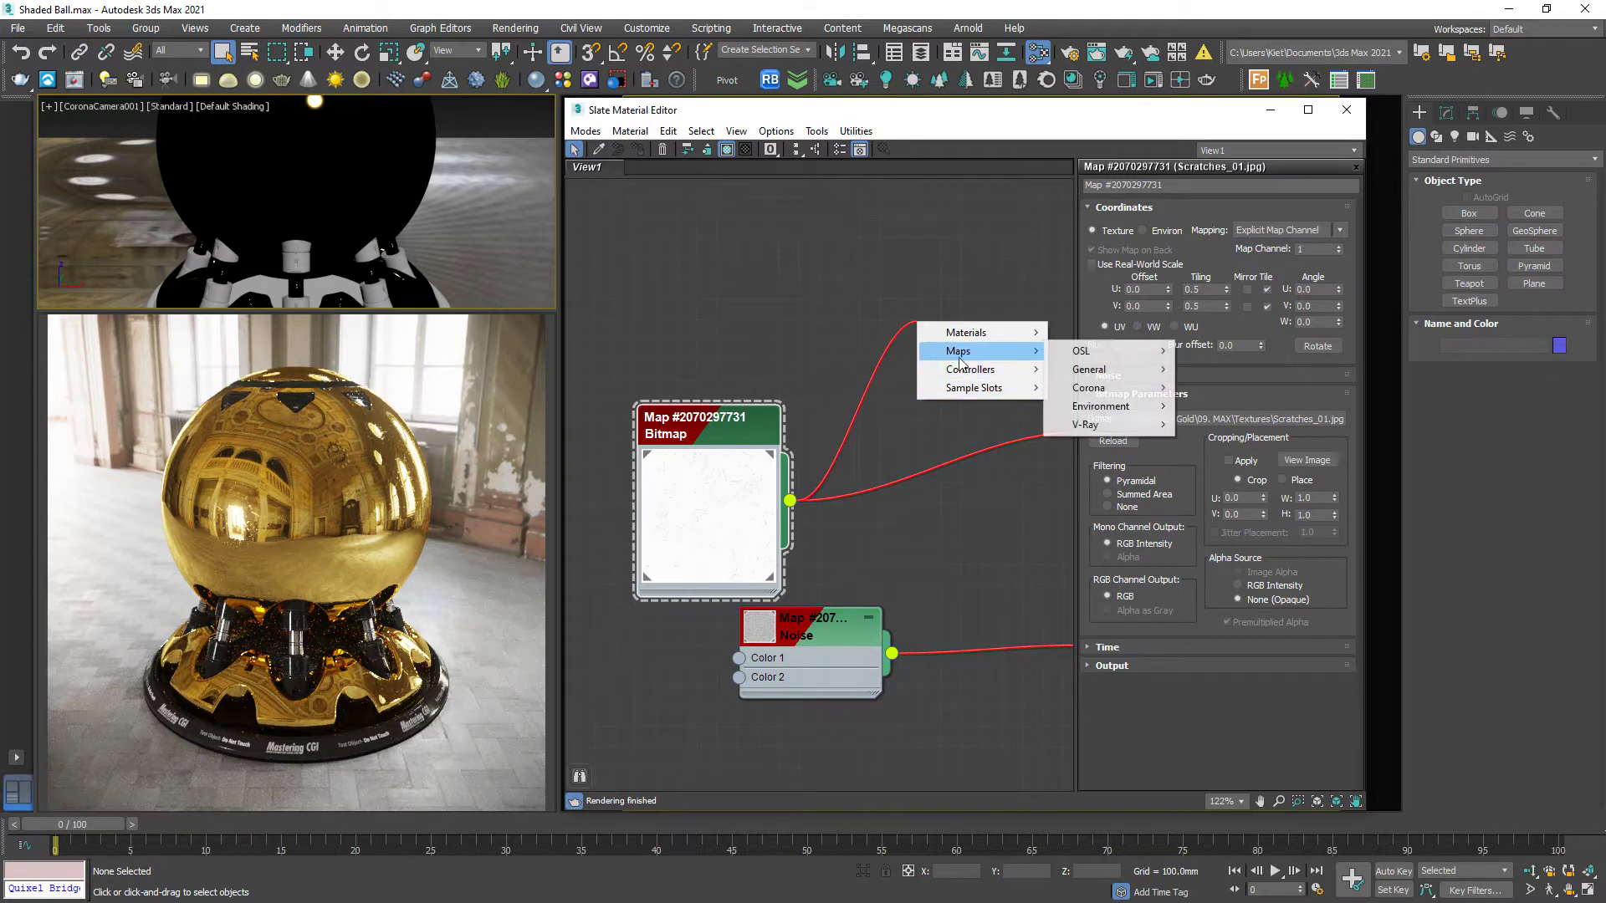
{"action": "mouse_move", "coordinate": [1087, 387]}
{"action": "left_click", "coordinate": [1229, 453]}
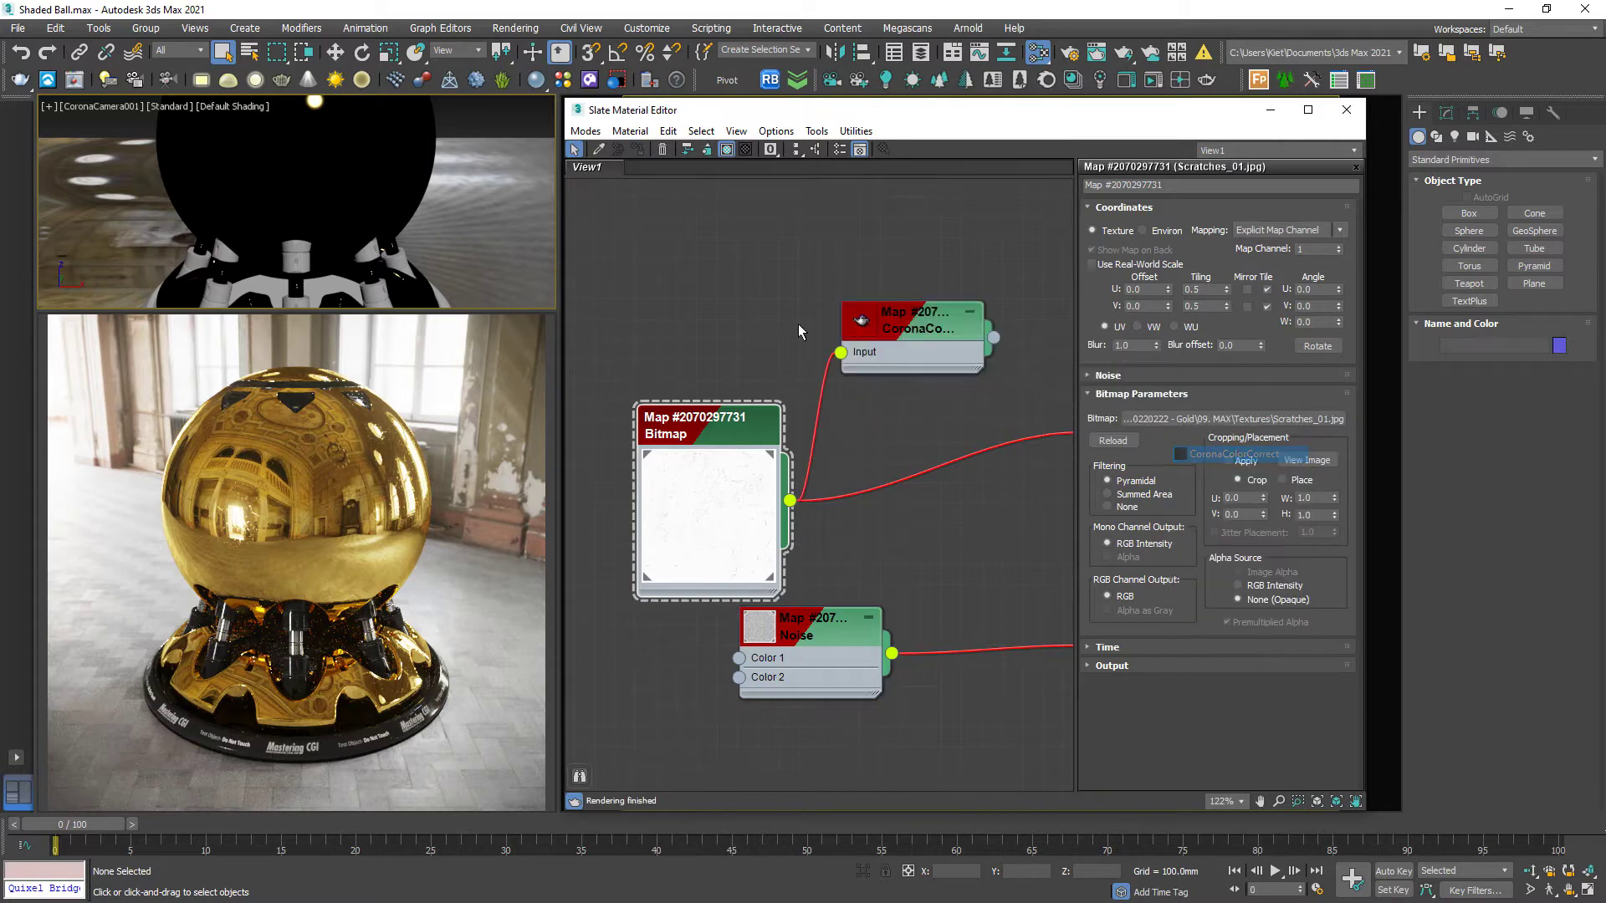
{"action": "middle_click_drag", "start_coordinate": [799, 330], "coordinate": [586, 350]}
{"action": "left_click_drag", "start_coordinate": [778, 357], "coordinate": [870, 450]}
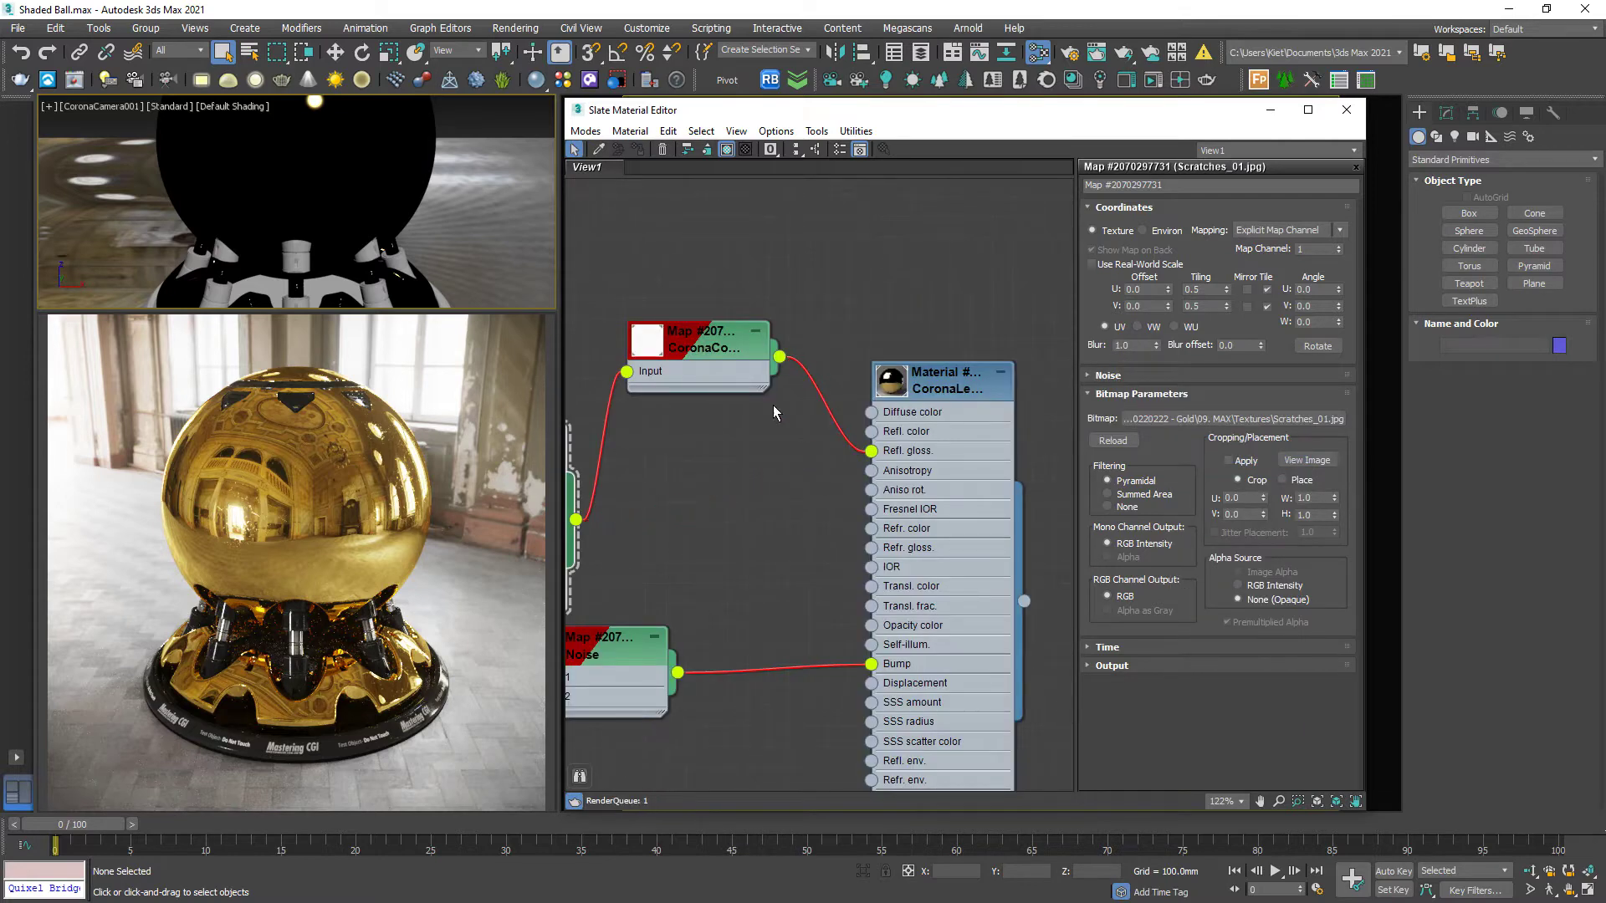
Set the CoronaColorCorrect's Gamma to 0.5
{"action": "double_click", "coordinate": [646, 339]}
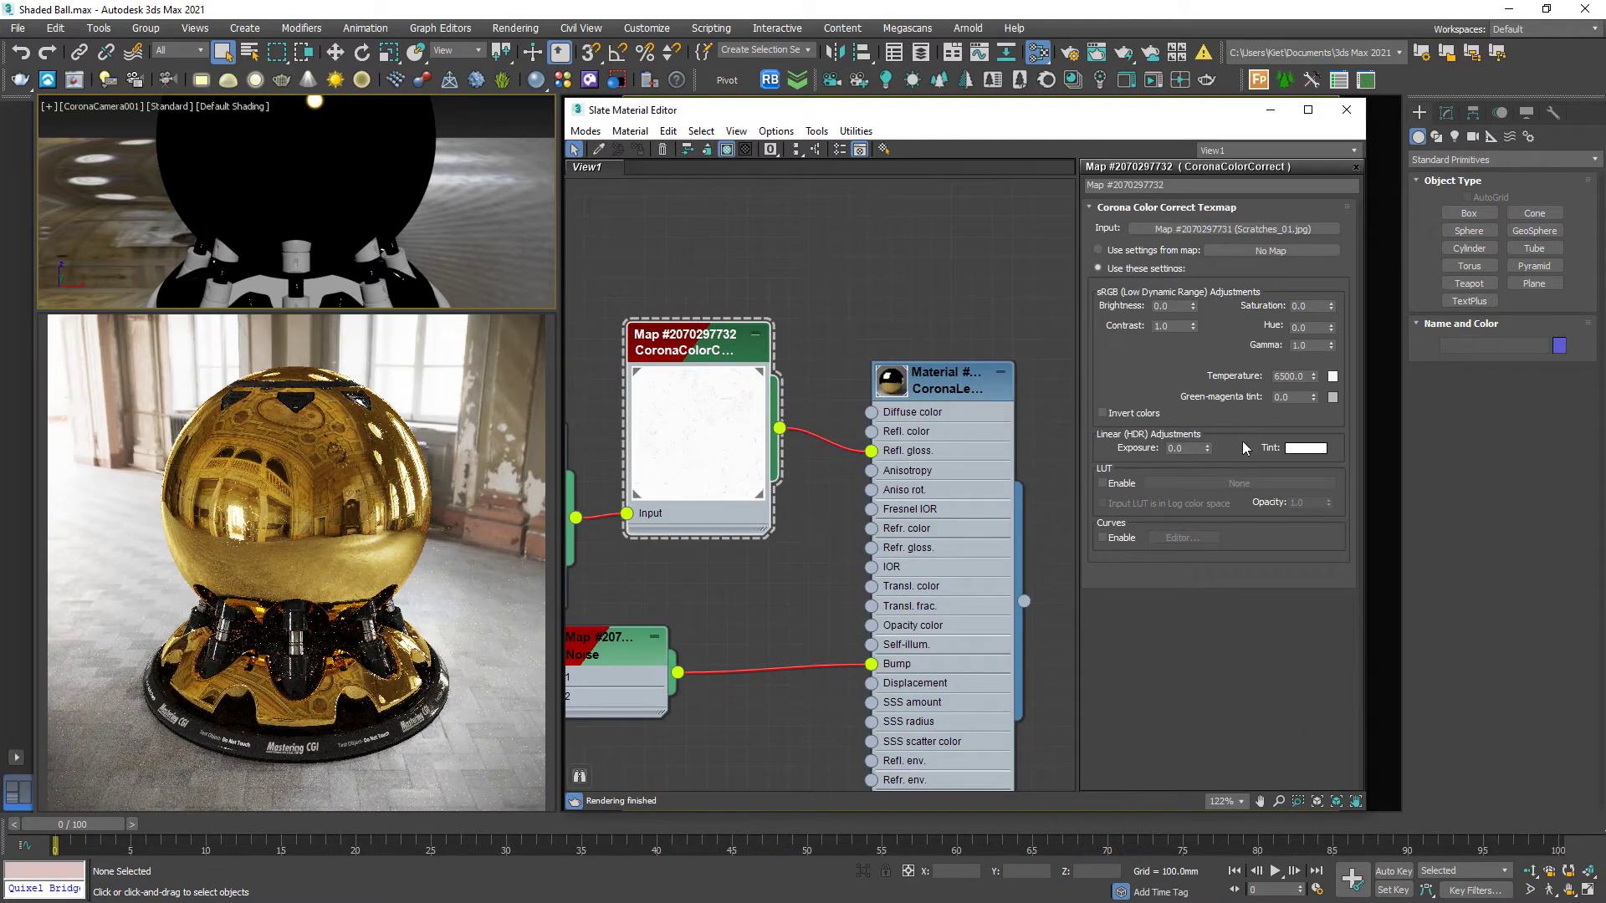
{"action": "double_click", "coordinate": [1303, 345]}
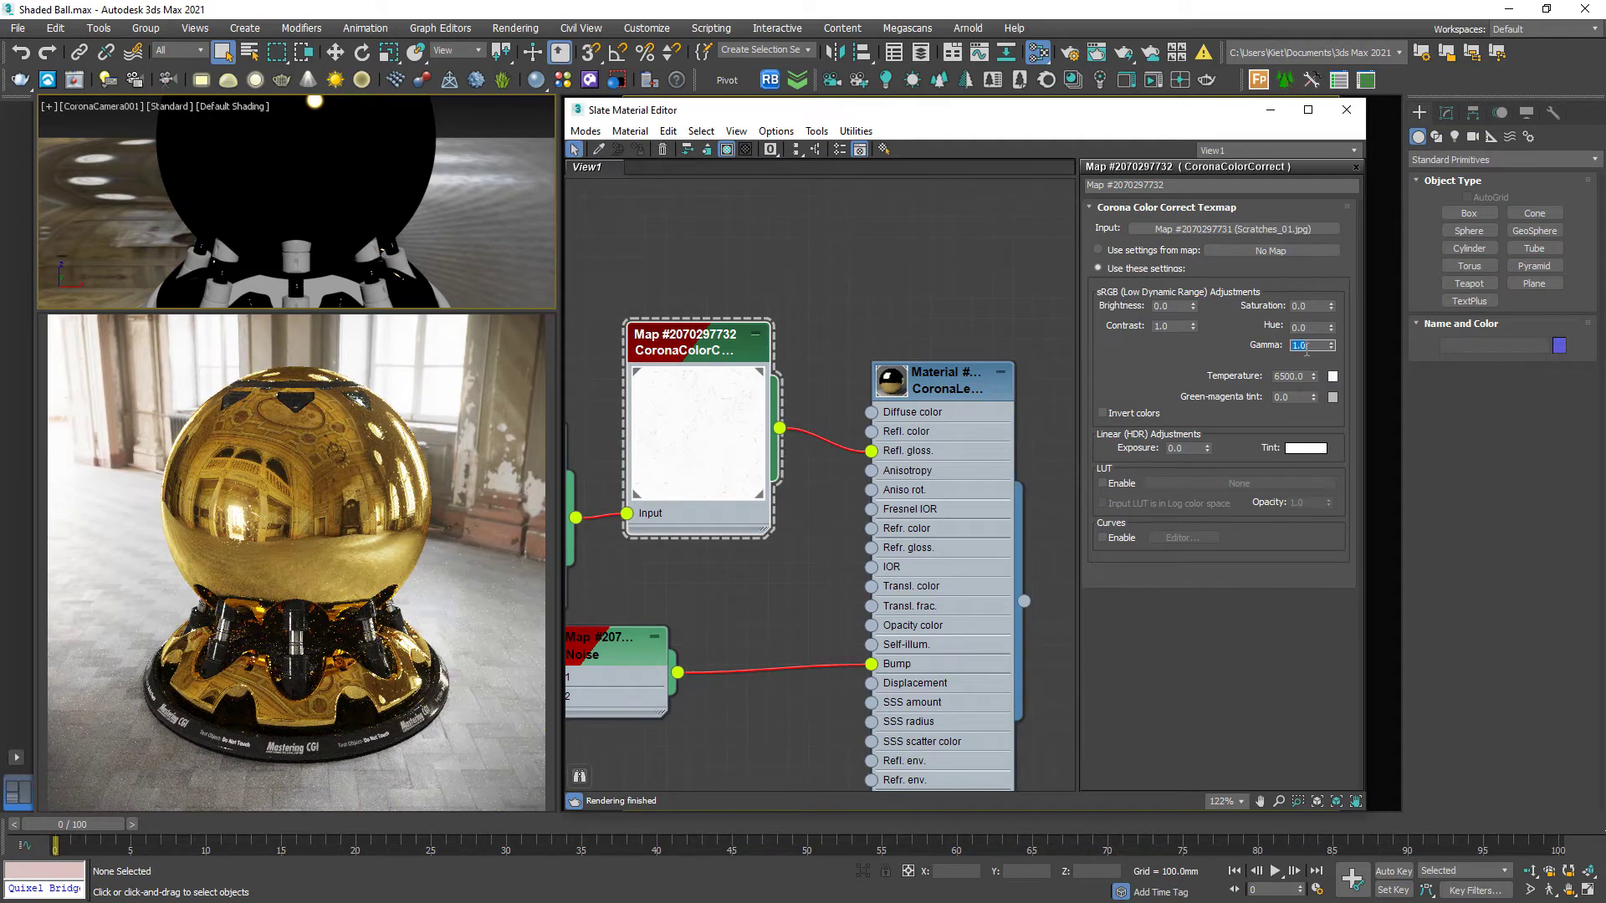
{"action": "type", "text": ".5"}
{"action": "key", "text": "Return"}
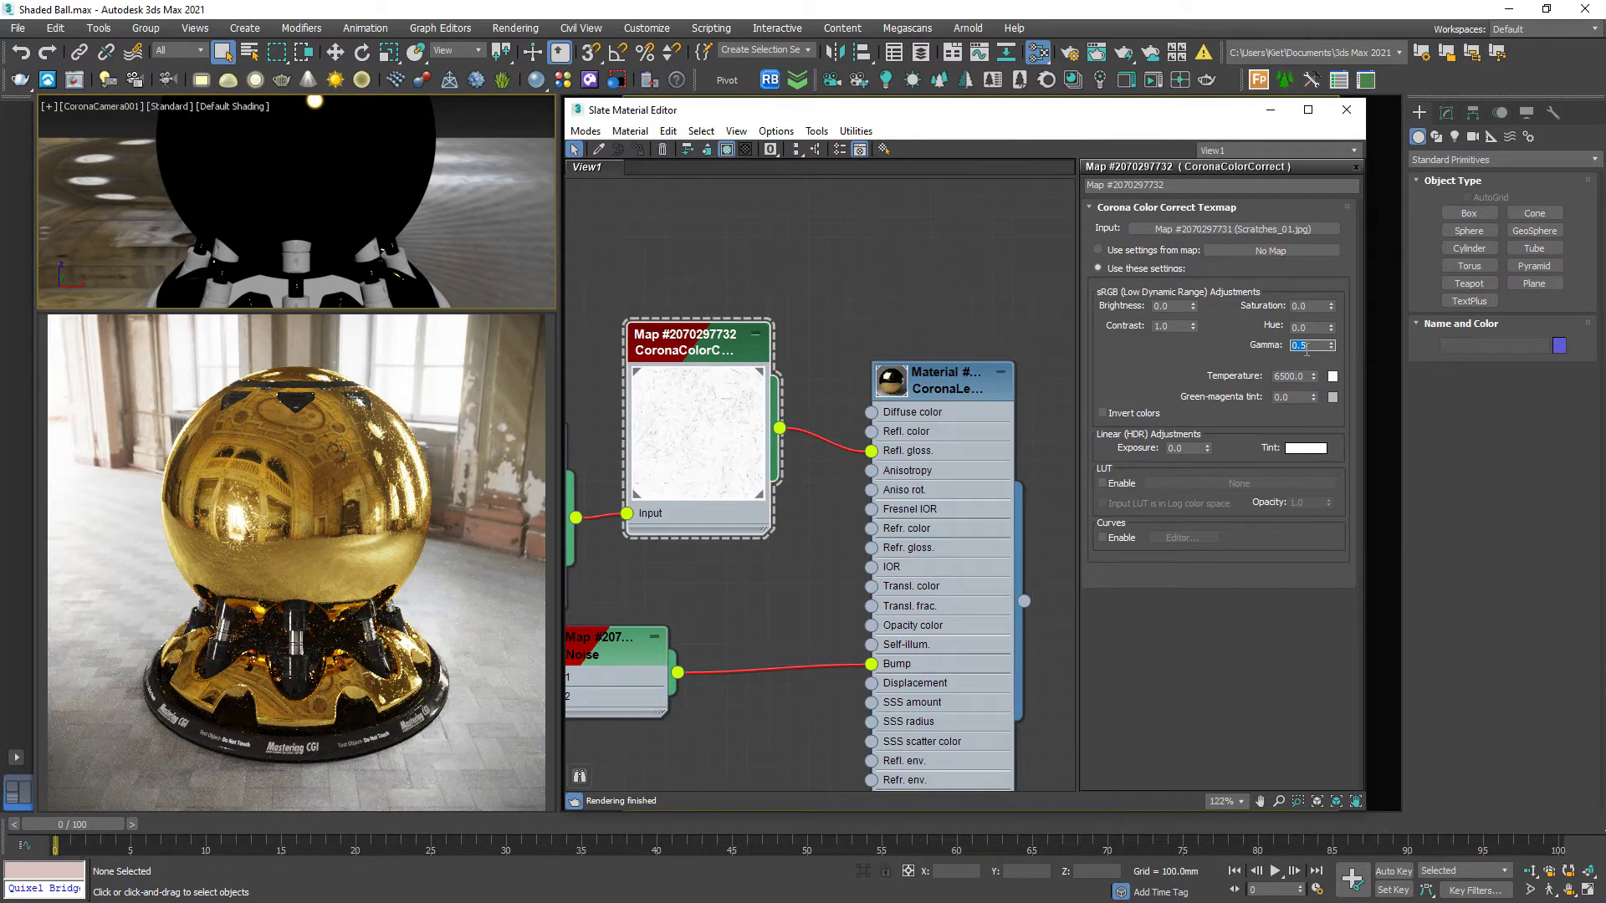
Move both scratch nodes away from the Noise node and bring in the Smuge_03 bitmap
{"action": "middle_click_drag", "start_coordinate": [797, 486], "coordinate": [970, 477]}
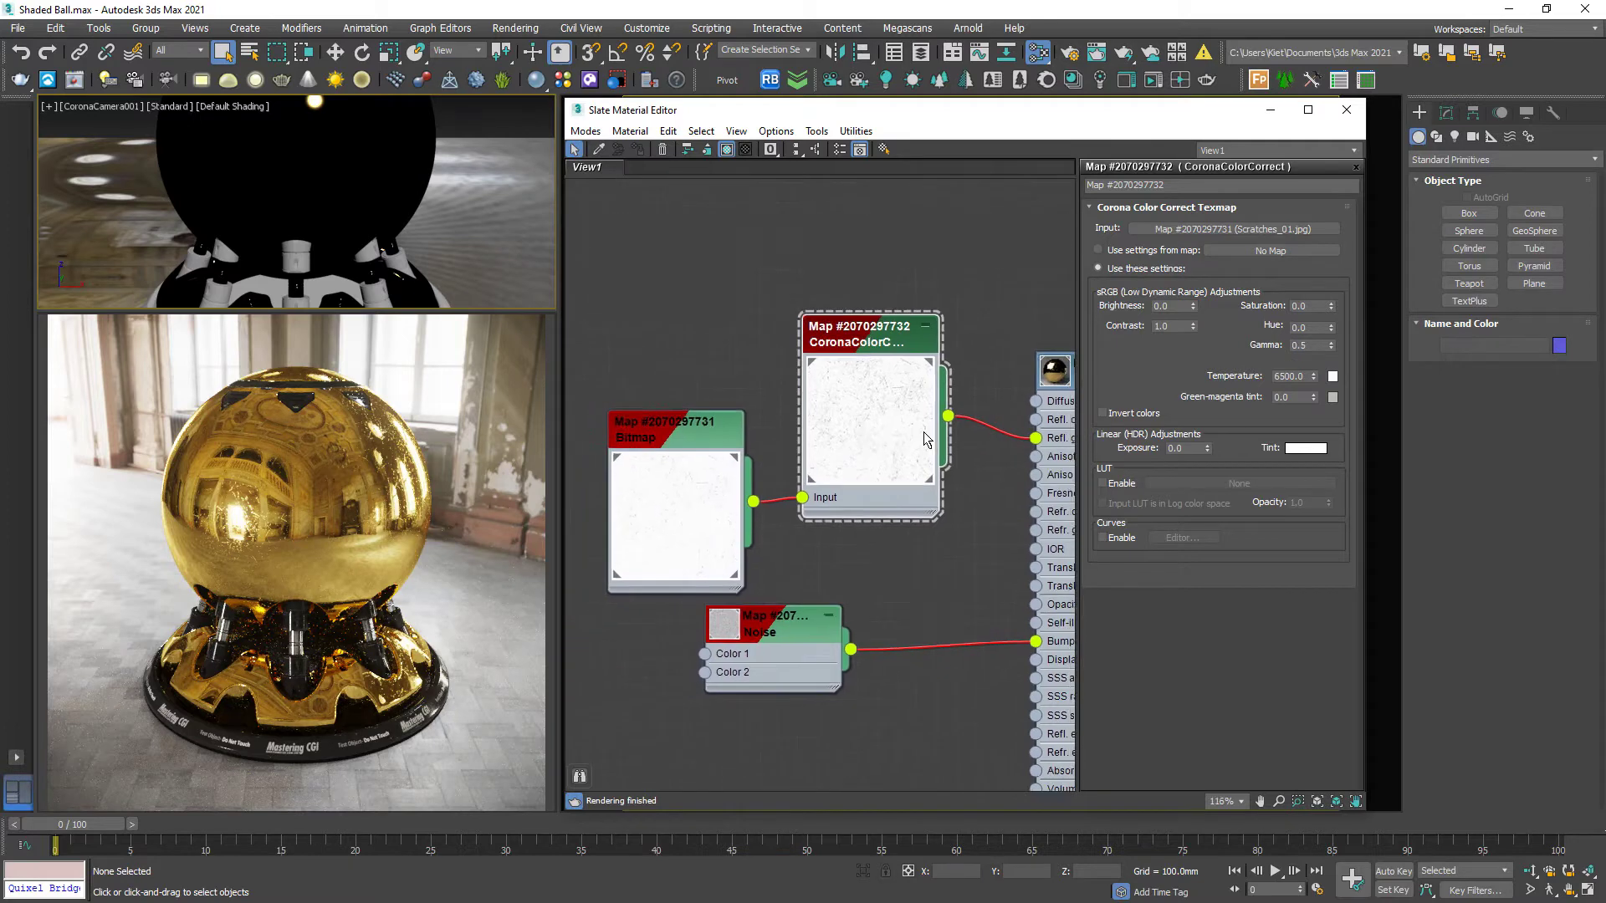
{"action": "scroll", "coordinate": [900, 425], "scroll_direction": "down", "scroll_amount": 1}
{"action": "left_click_drag", "start_coordinate": [899, 425], "coordinate": [881, 517]}
{"action": "middle_click_drag", "start_coordinate": [672, 446], "coordinate": [745, 434]}
{"action": "left_click_drag", "start_coordinate": [911, 375], "coordinate": [745, 504]}
{"action": "middle_click_drag", "start_coordinate": [746, 498], "coordinate": [838, 479]}
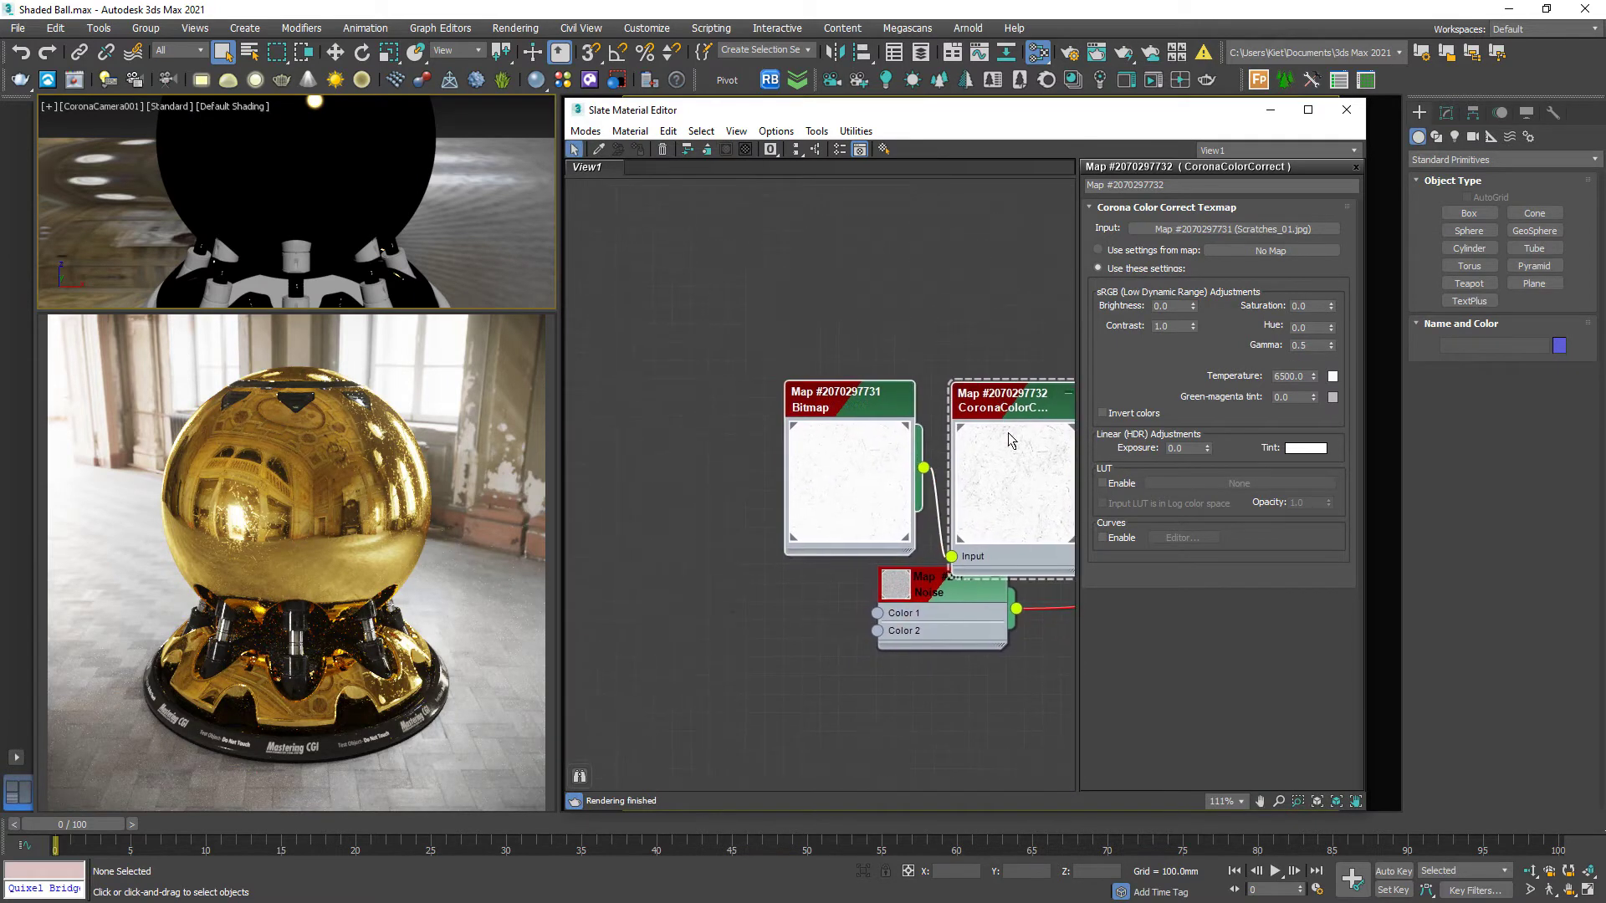
{"action": "left_click_drag", "start_coordinate": [1012, 433], "coordinate": [679, 392]}
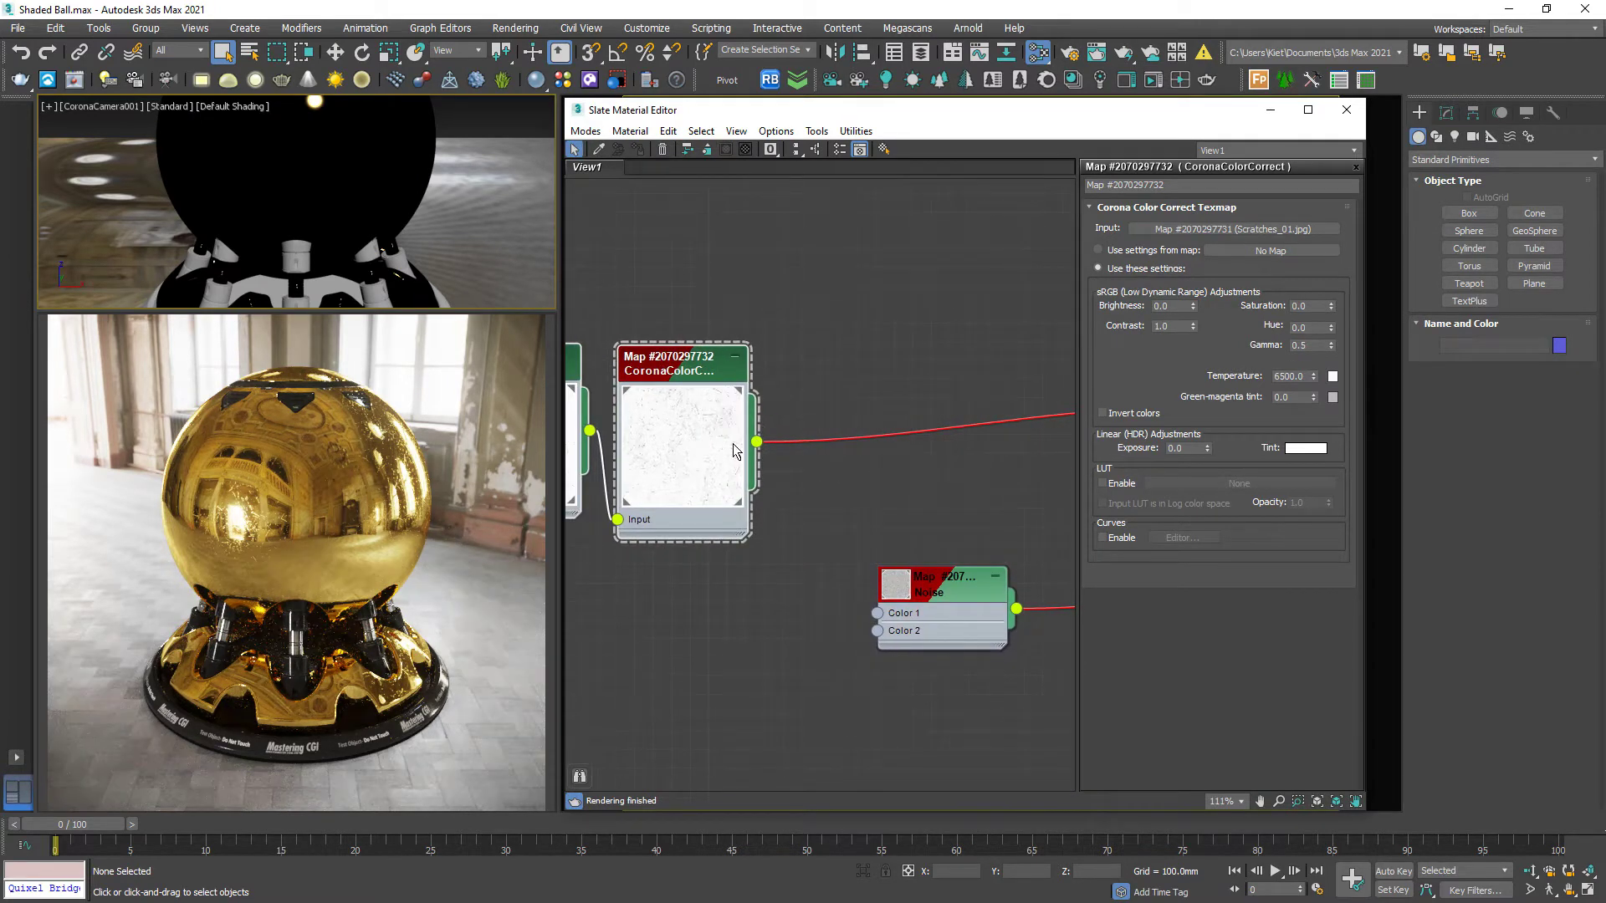
{"action": "left_click", "coordinate": [858, 314]}
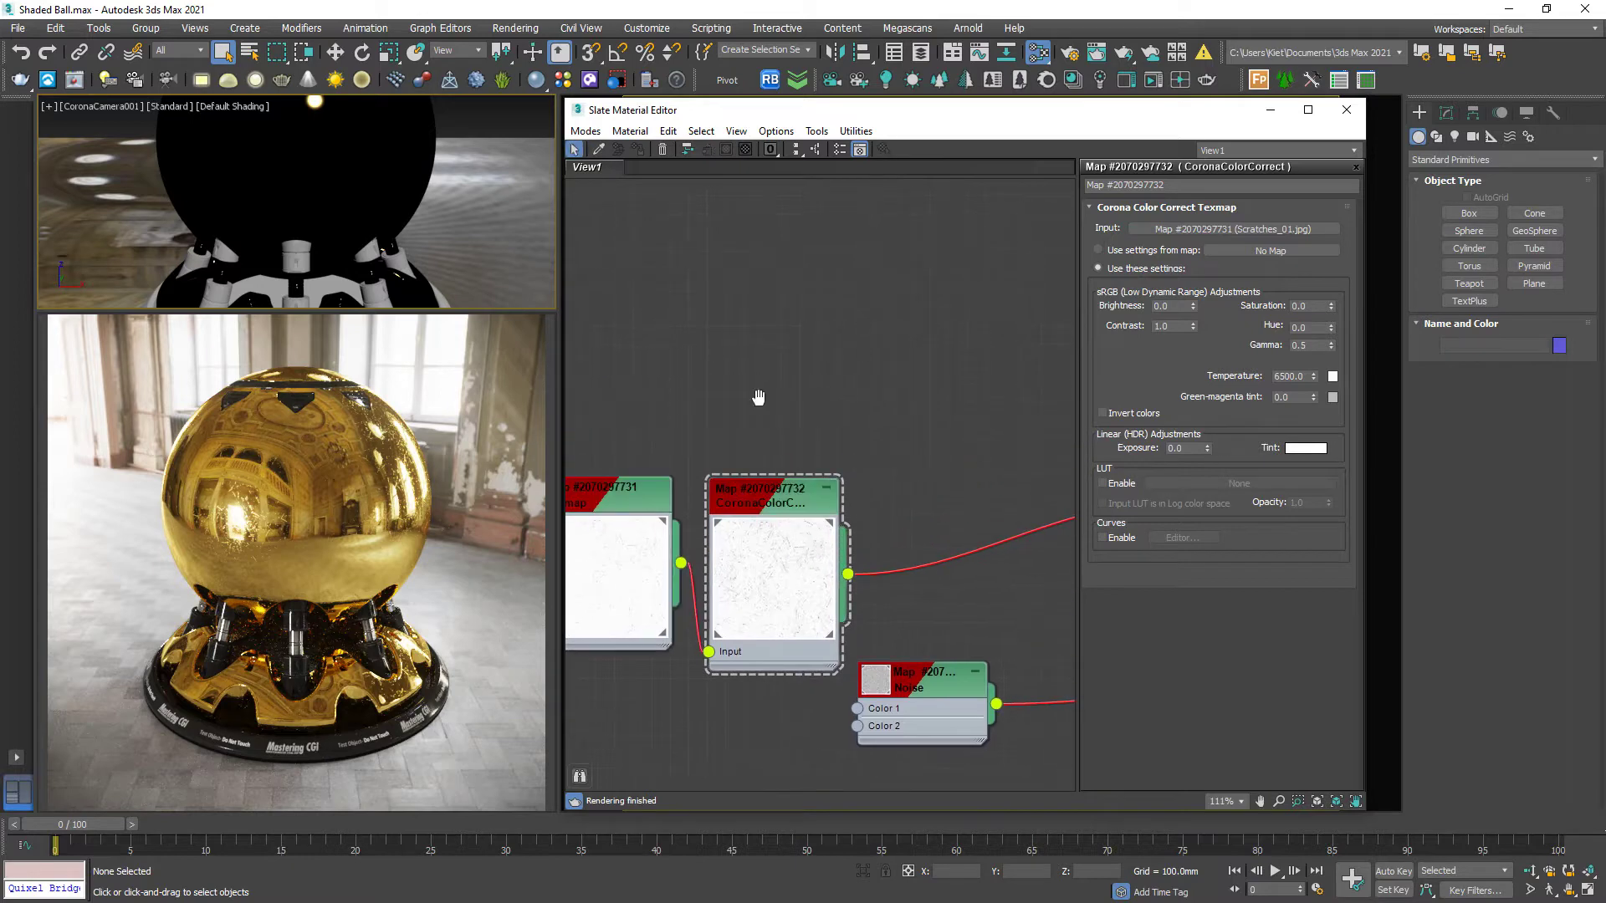
{"action": "middle_click_drag", "start_coordinate": [756, 394], "coordinate": [758, 462]}
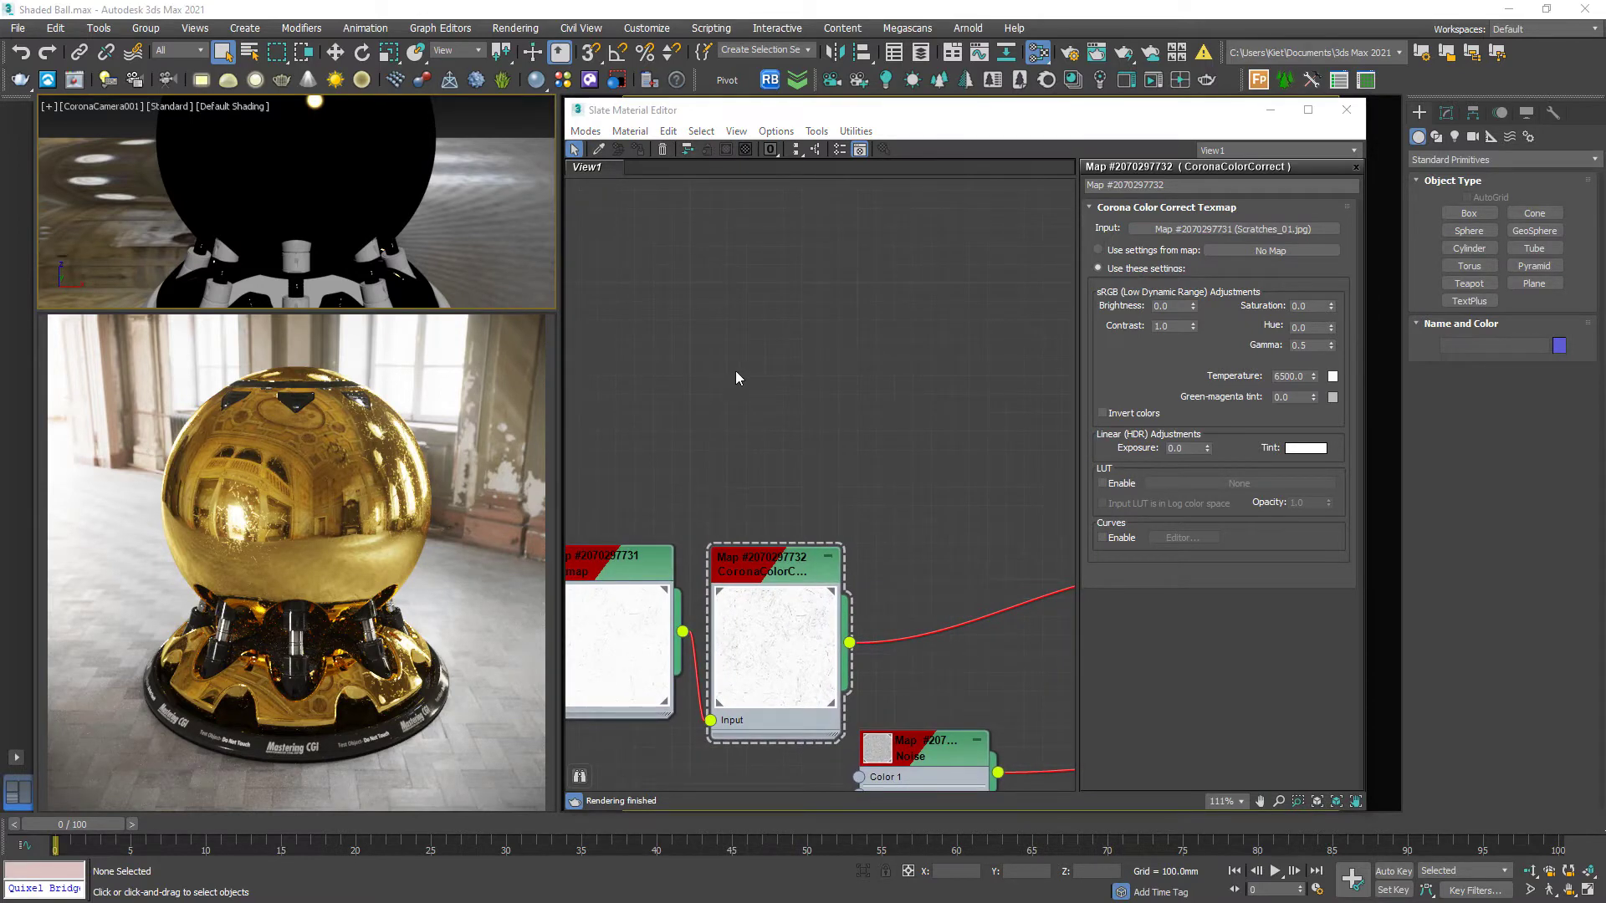
{"action": "left_click_drag", "start_coordinate": [737, 373], "coordinate": [725, 369]}
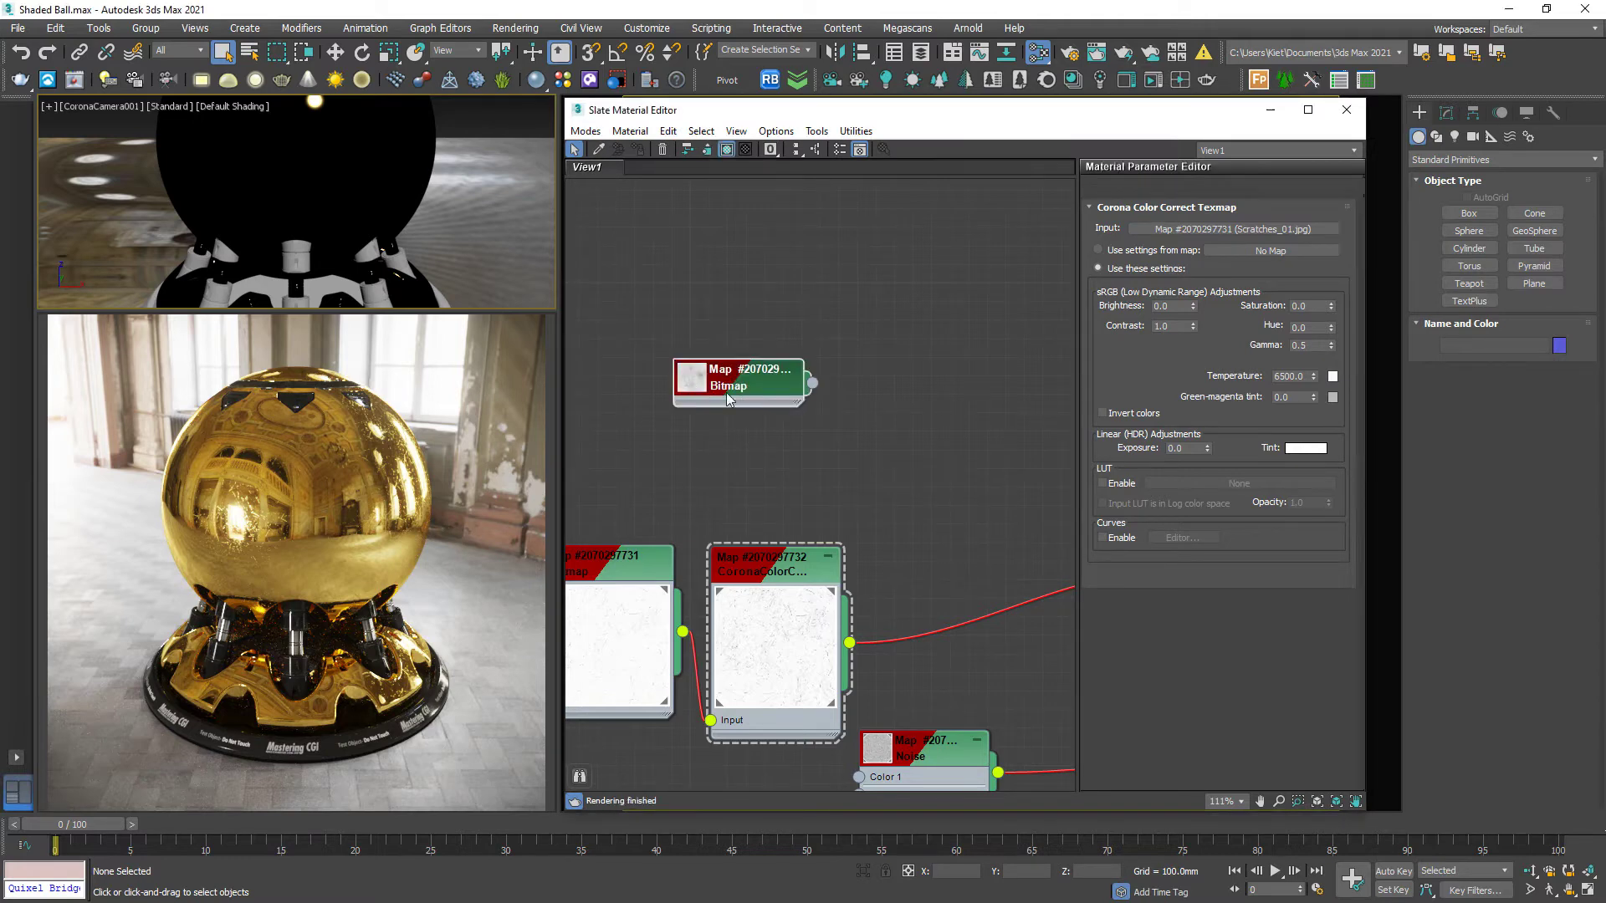
Add a CoronaColorCorrect fed by the Smuge_03 bitmap
{"action": "double_click", "coordinate": [691, 391]}
{"action": "left_click_drag", "start_coordinate": [724, 408], "coordinate": [637, 350]}
{"action": "left_click_drag", "start_coordinate": [700, 391], "coordinate": [817, 435]}
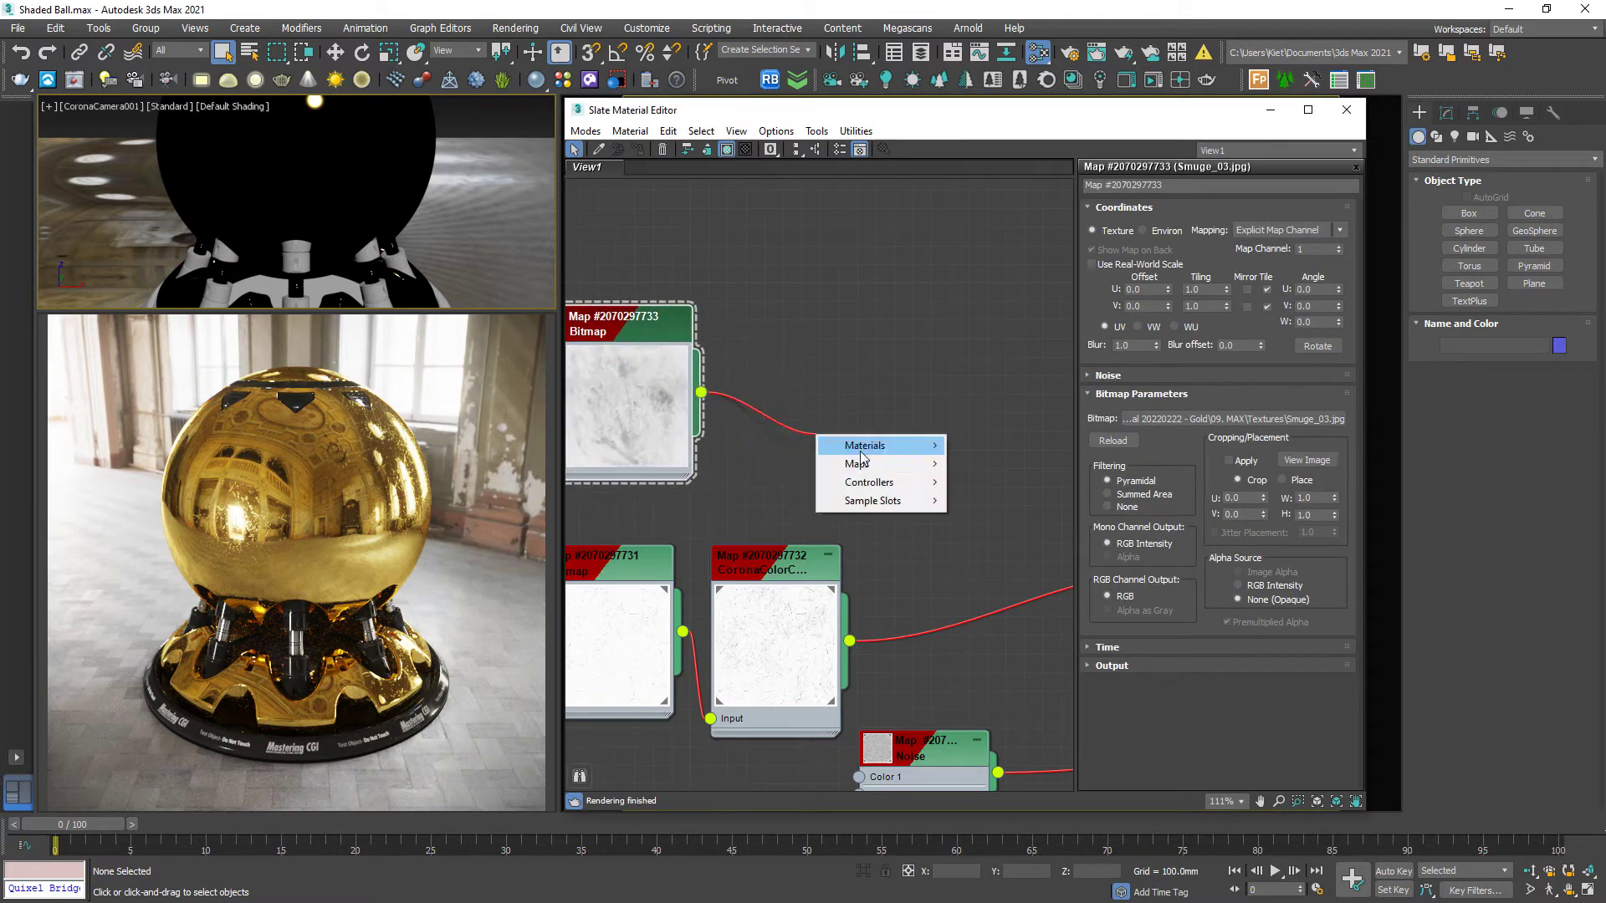
{"action": "mouse_move", "coordinate": [856, 464]}
{"action": "mouse_move", "coordinate": [987, 500]}
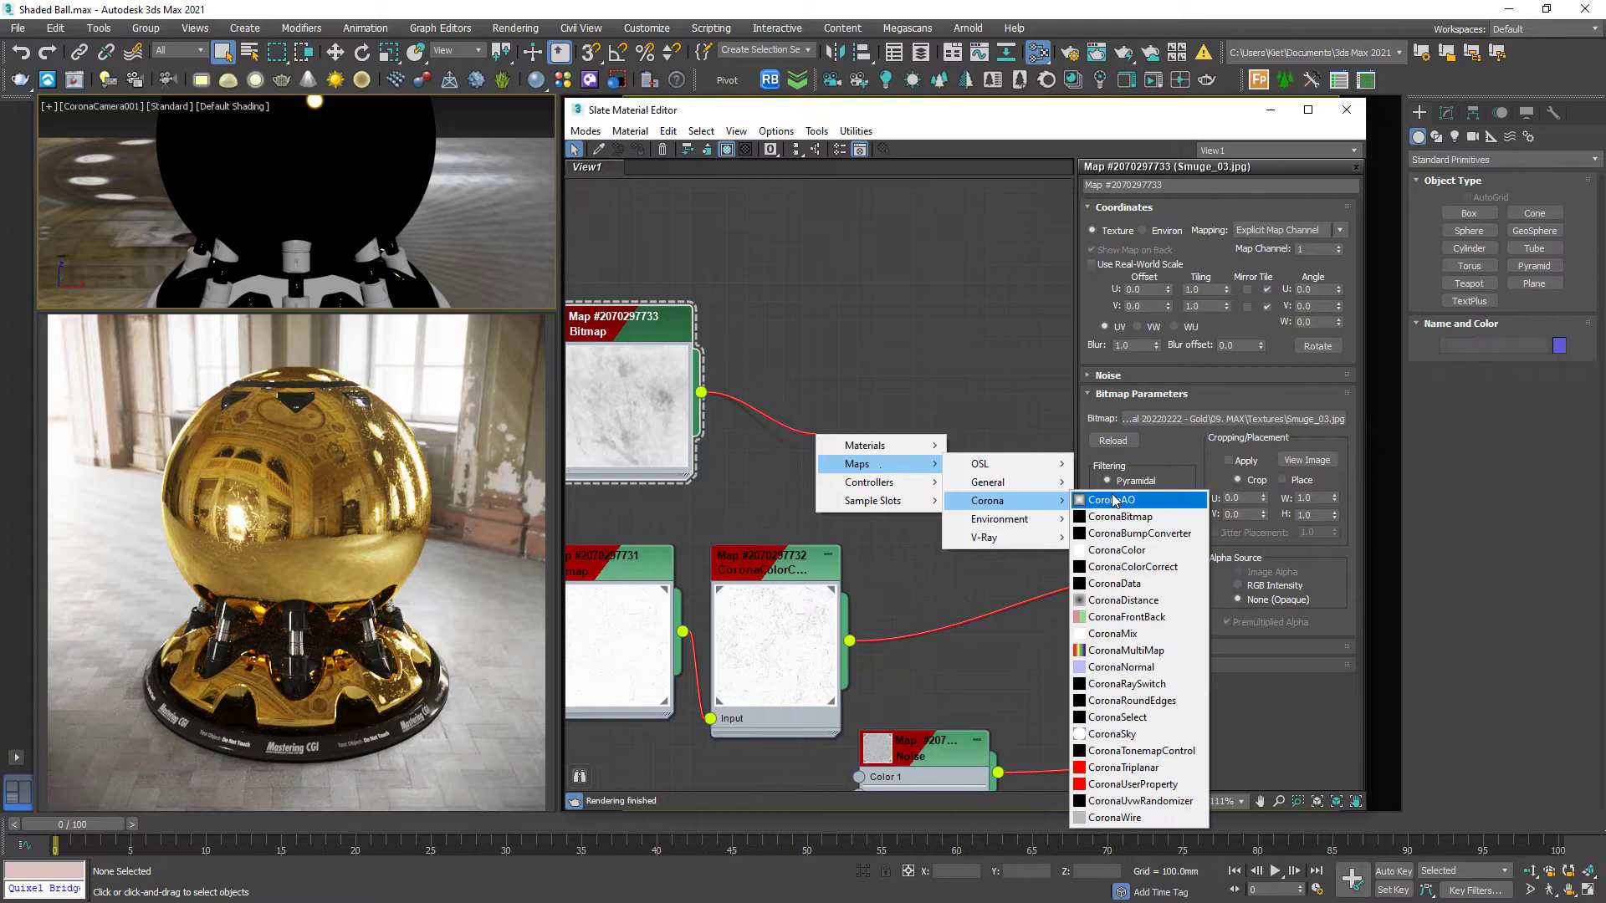
{"action": "left_click", "coordinate": [1145, 567]}
Wire the Smuge_03 color correction into Refl. gloss and tidy the nodes
{"action": "middle_click_drag", "start_coordinate": [774, 457], "coordinate": [669, 453]}
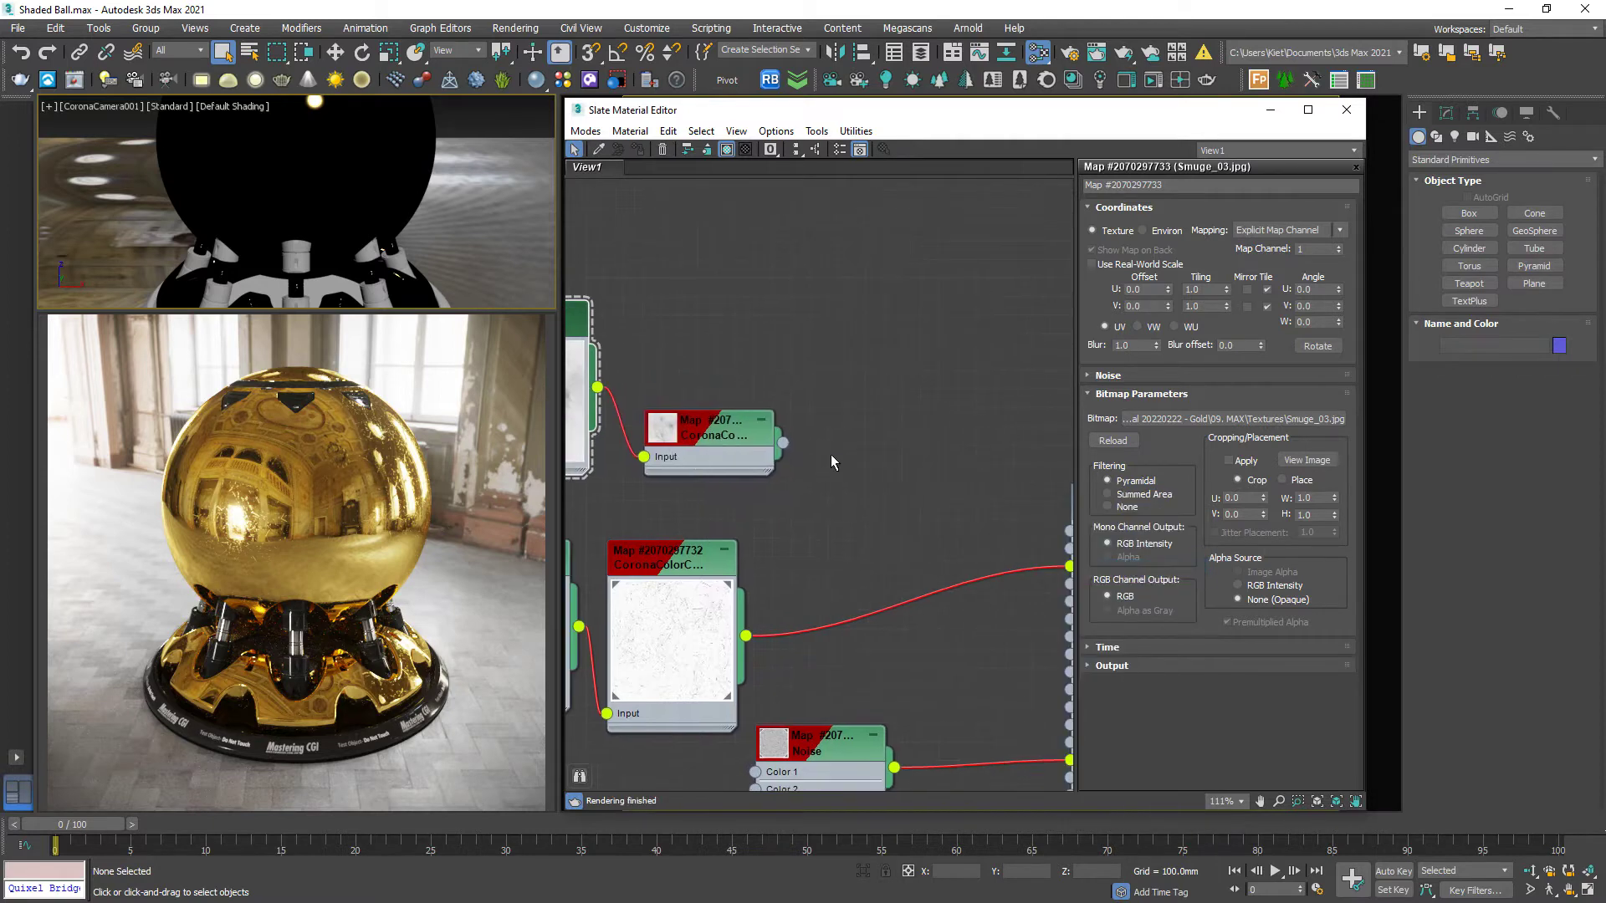
{"action": "scroll", "coordinate": [779, 439], "scroll_direction": "down", "scroll_amount": 1}
{"action": "middle_click_drag", "start_coordinate": [779, 439], "coordinate": [720, 359]}
{"action": "double_click", "coordinate": [613, 357]}
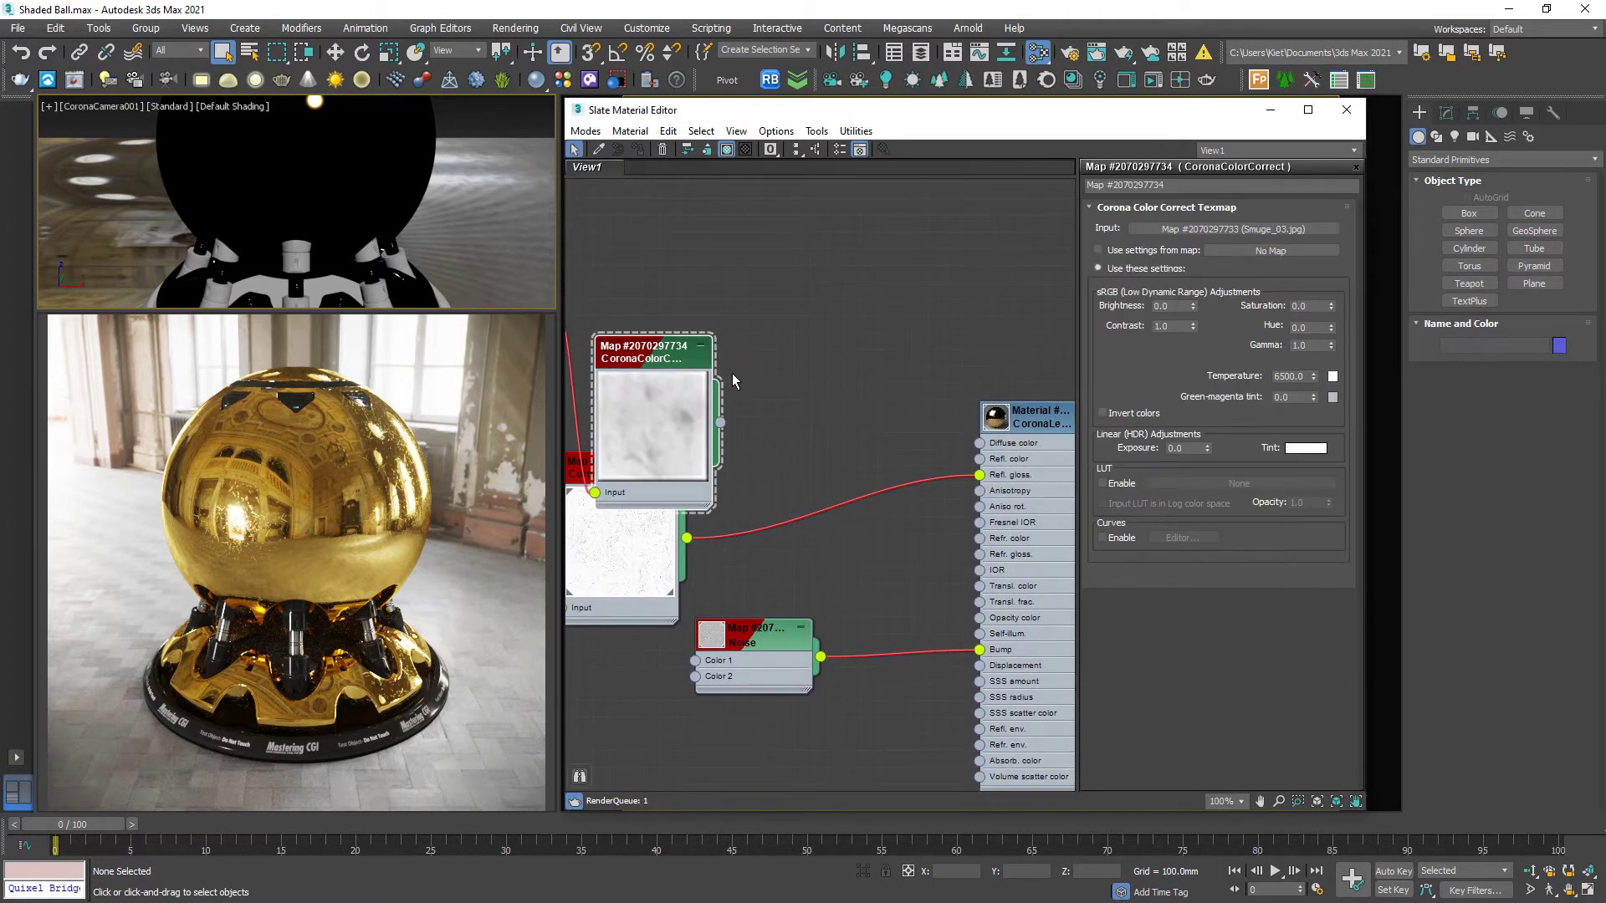
{"action": "left_click_drag", "start_coordinate": [720, 422], "coordinate": [981, 479]}
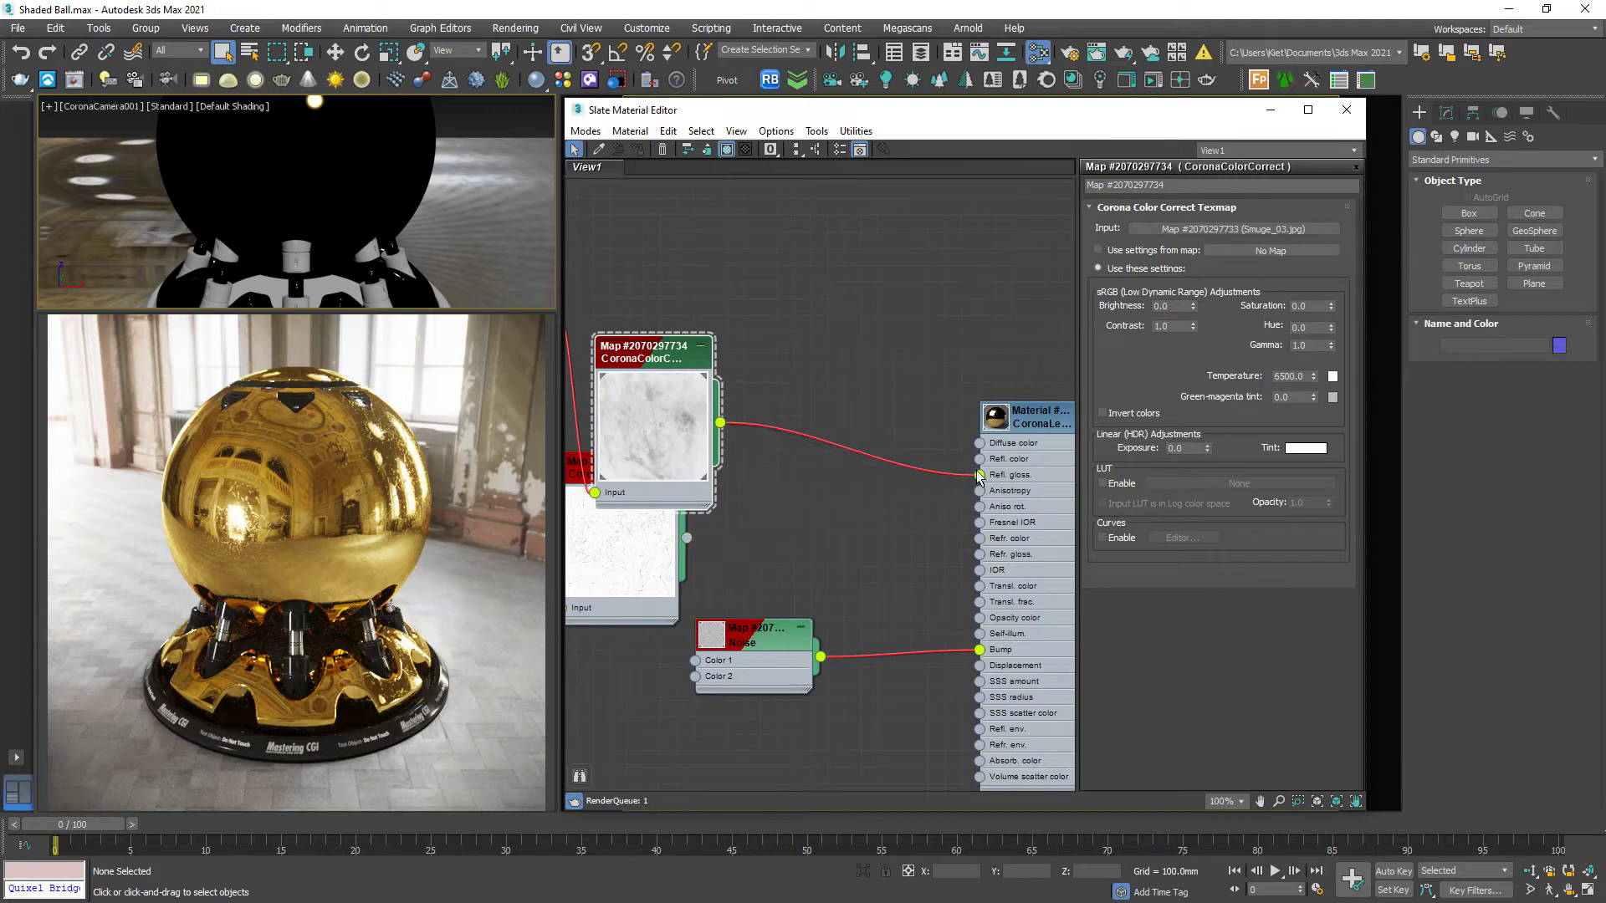
{"action": "left_click_drag", "start_coordinate": [649, 383], "coordinate": [681, 299]}
{"action": "middle_click_drag", "start_coordinate": [681, 299], "coordinate": [876, 440]}
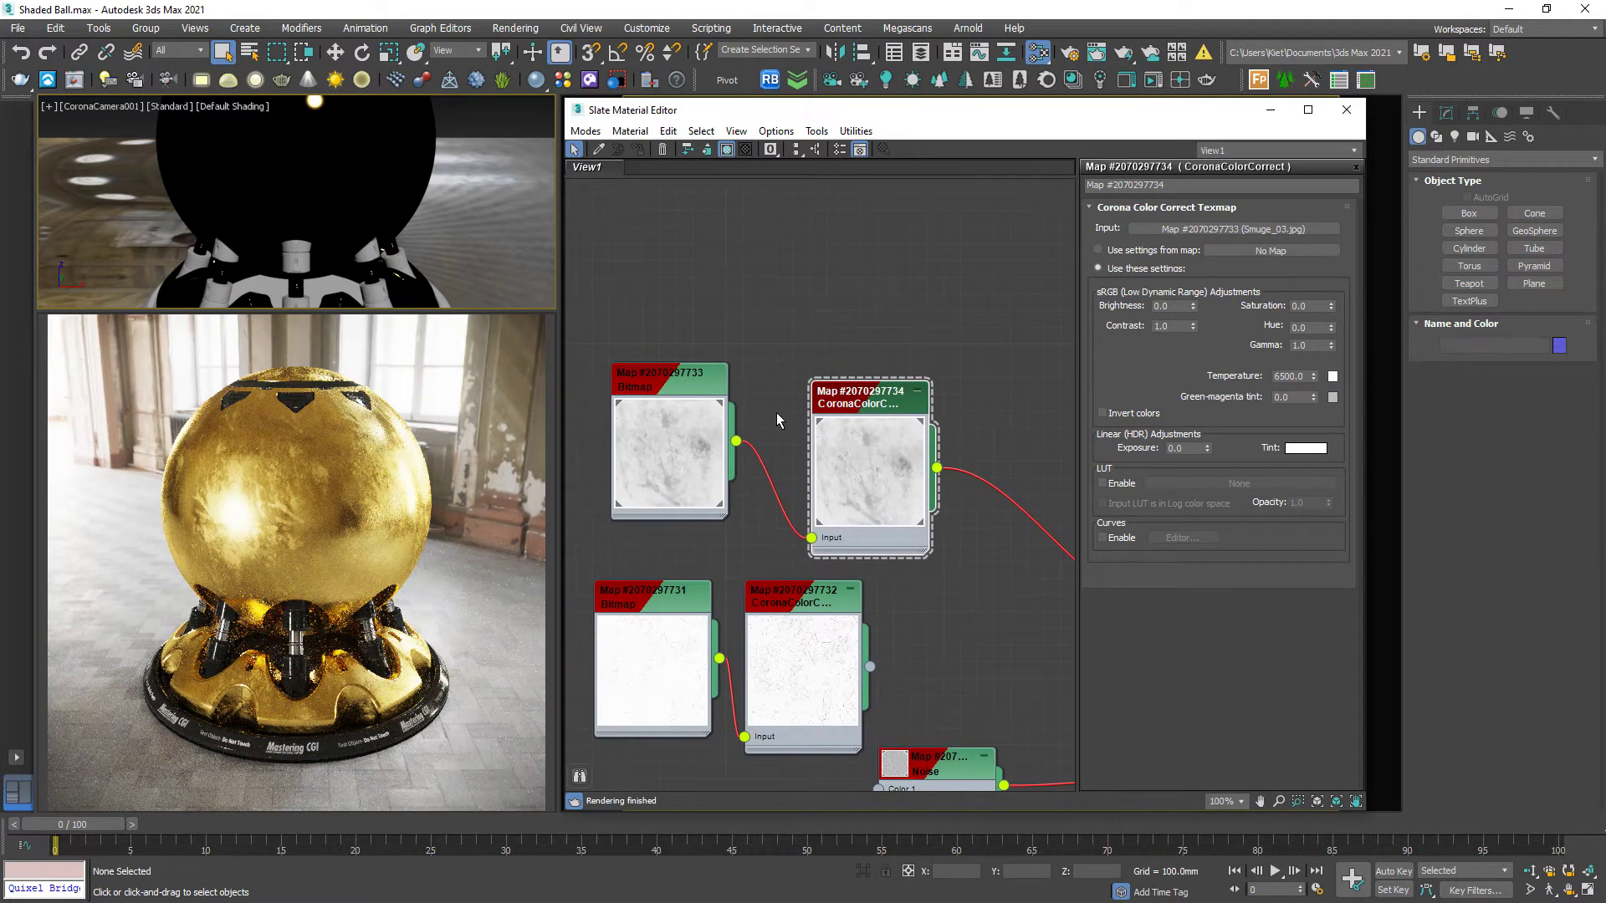
{"action": "double_click", "coordinate": [703, 388]}
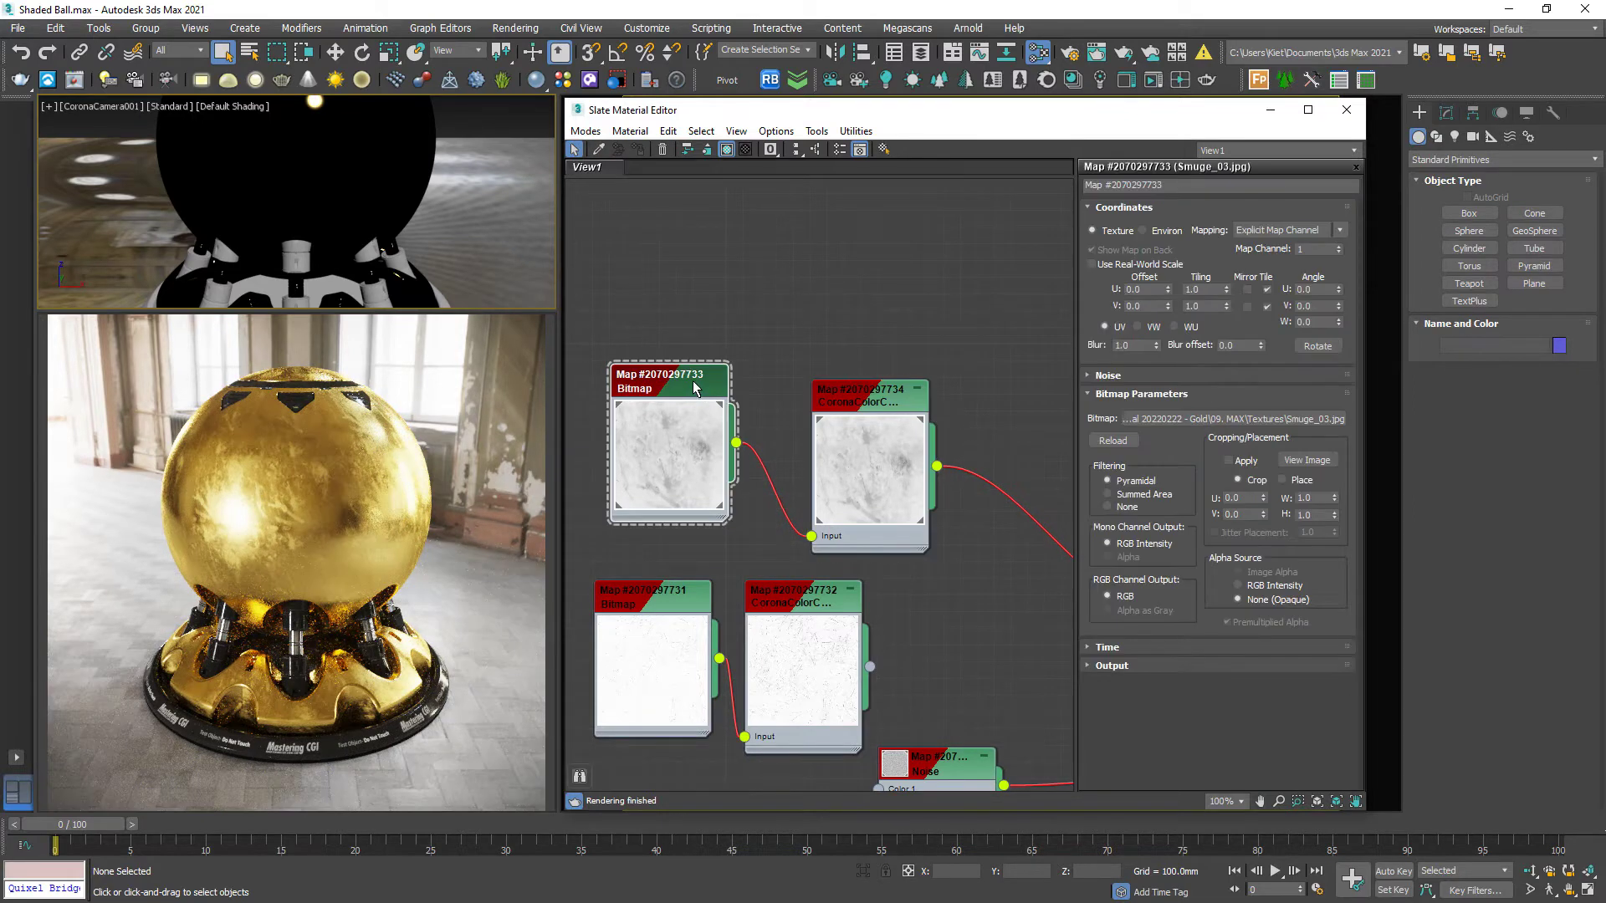
Set Smuge_03 tiling to 0.2 U/V, show it in the viewport, and offset U to -0.73
{"action": "double_click", "coordinate": [1215, 290]}
{"action": "key", "text": "BackSpace"}
{"action": "type", "text": ".2"}
{"action": "key", "text": "Tab"}
{"action": "type", "text": ".2"}
{"action": "key", "text": "Return"}
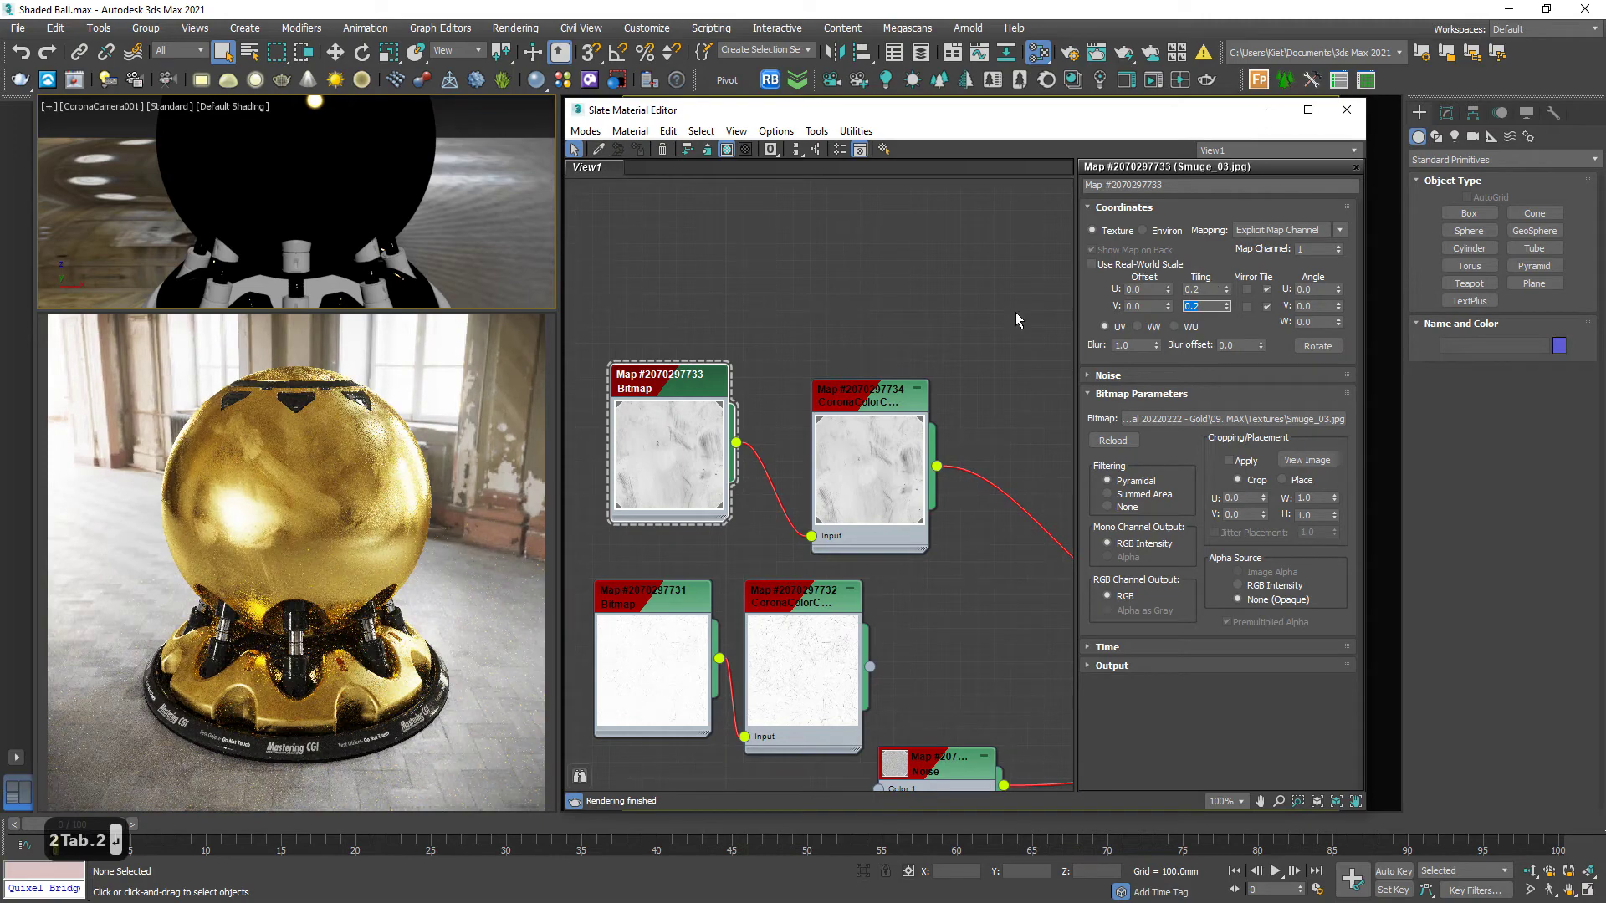
{"action": "left_click", "coordinate": [726, 152]}
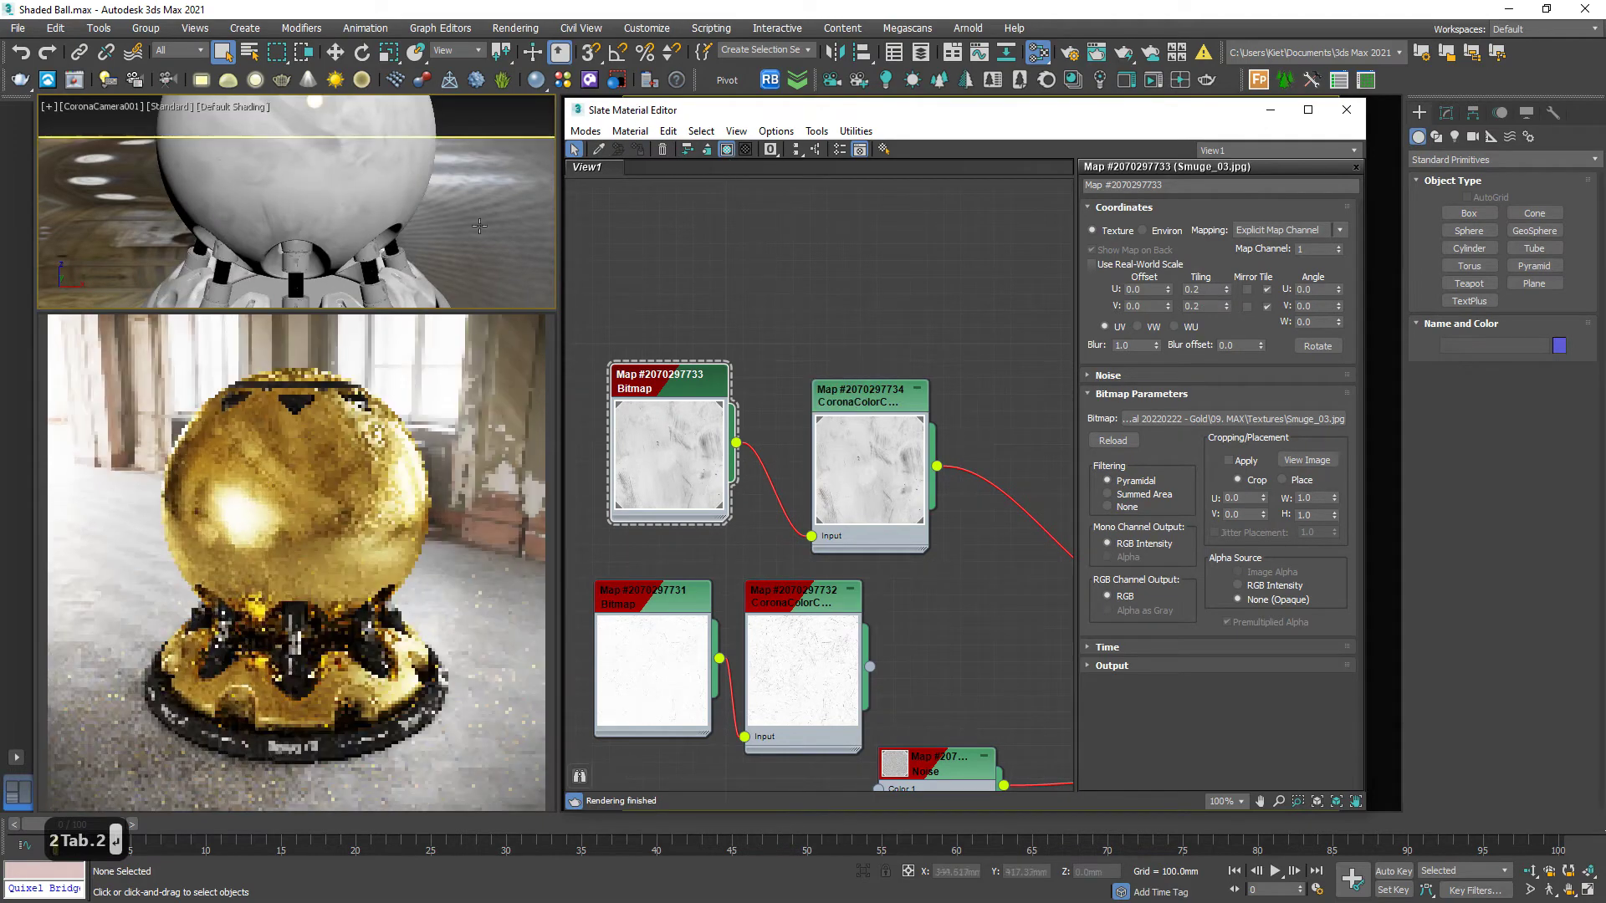
{"action": "left_click_drag", "start_coordinate": [1168, 291], "coordinate": [1169, 321]}
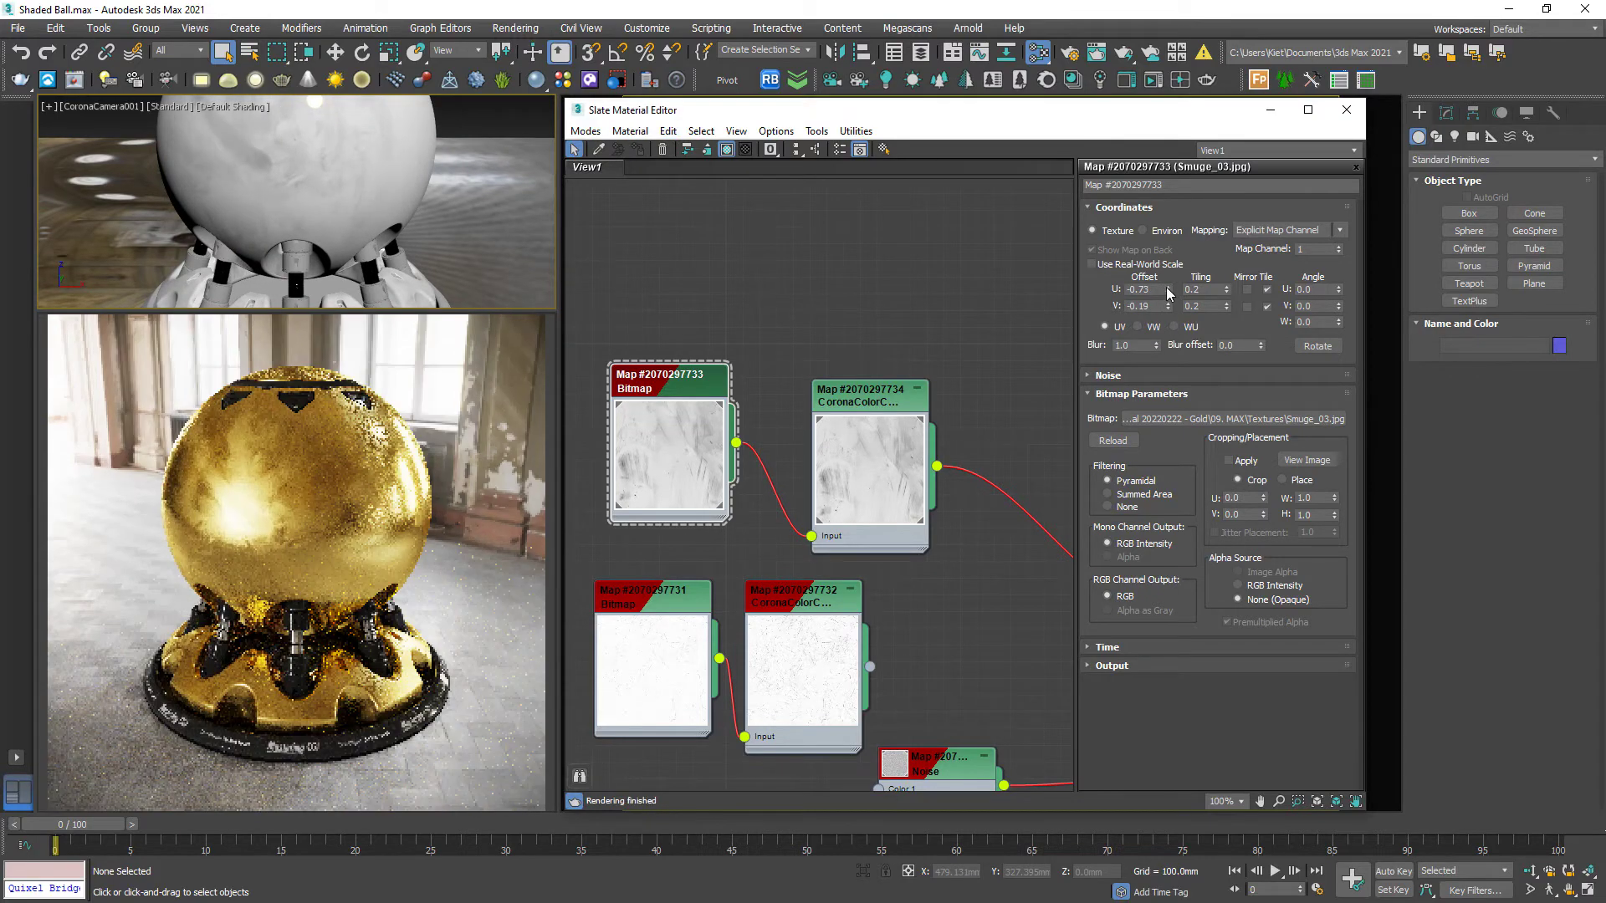
Set the Smuge color correction's exposure to 0.3, after briefly trying 0.5
{"action": "middle_click_drag", "start_coordinate": [853, 389], "coordinate": [732, 424]}
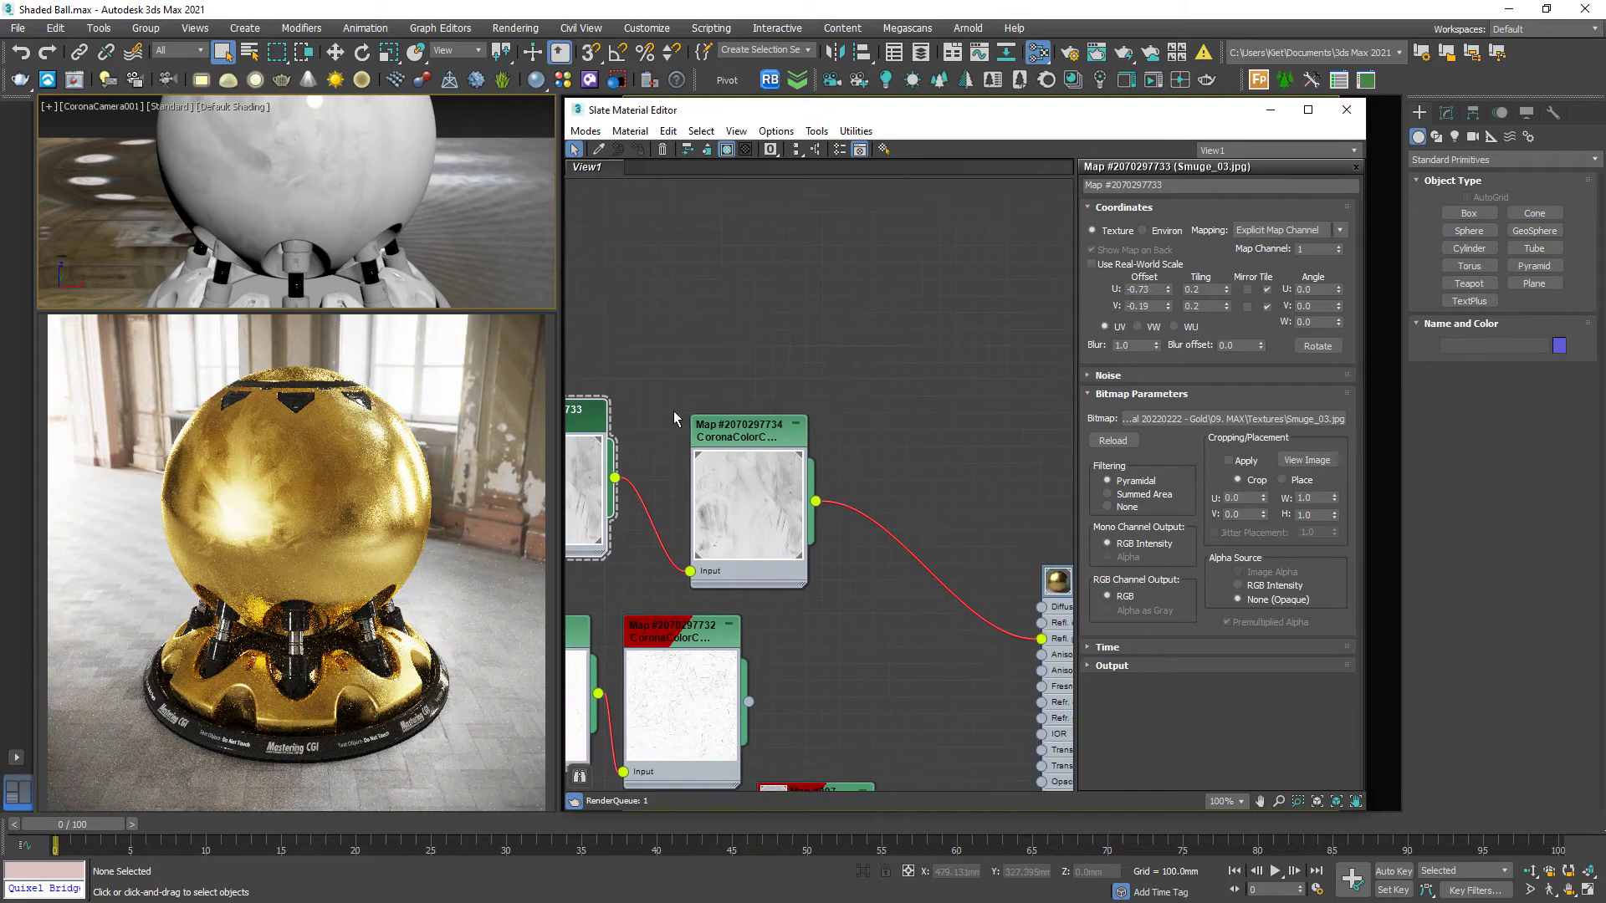
{"action": "double_click", "coordinate": [750, 440]}
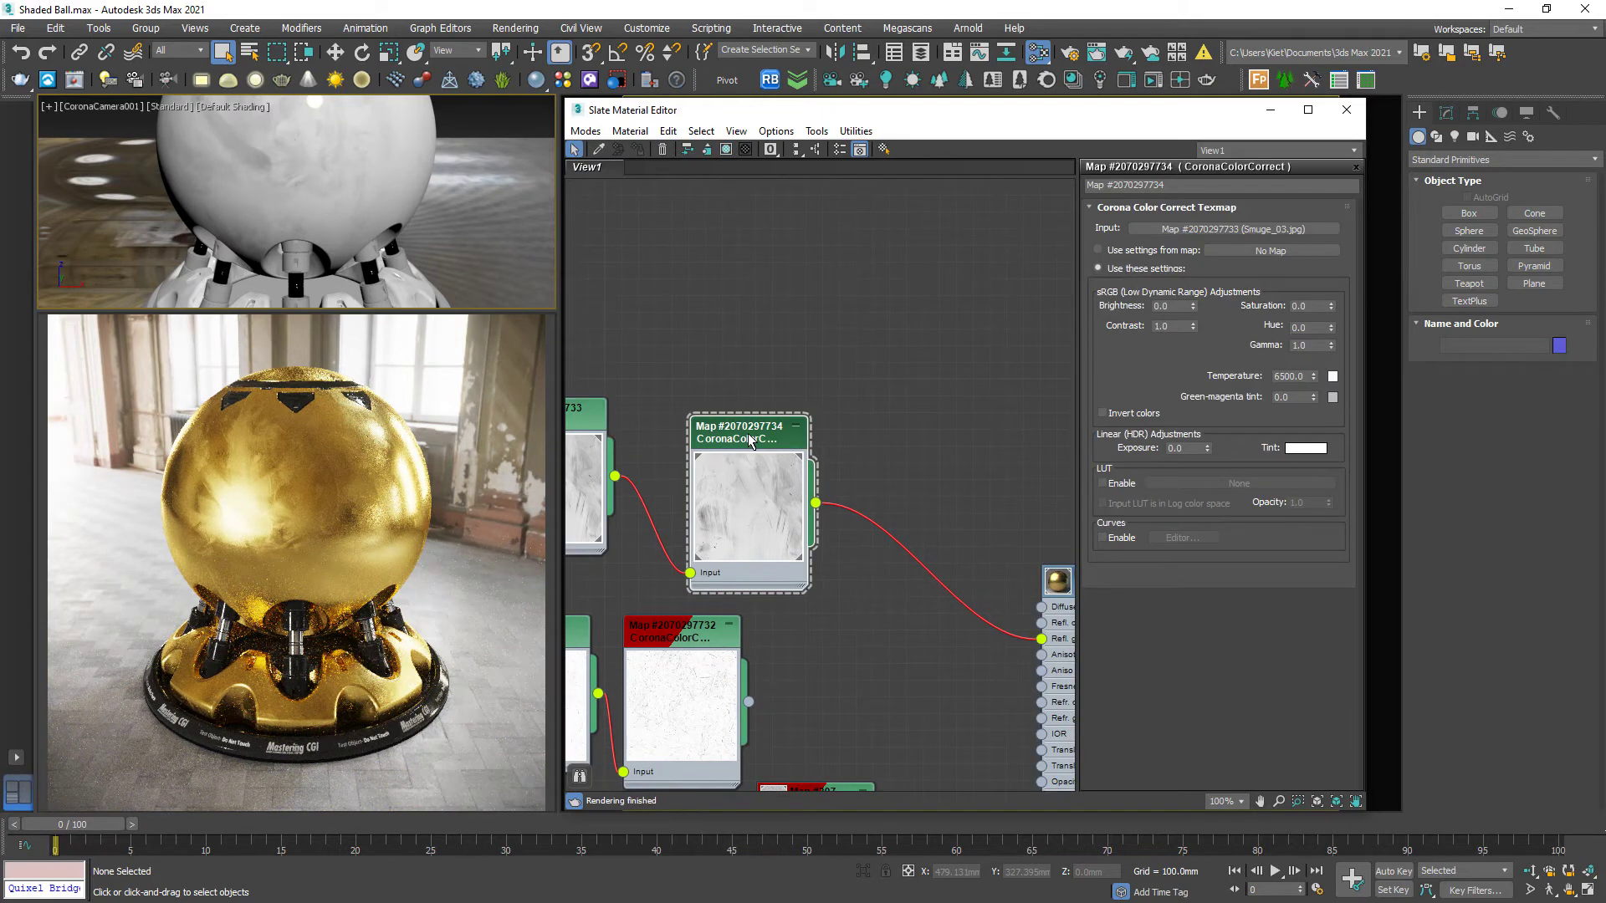
{"action": "double_click", "coordinate": [1184, 449]}
{"action": "type", "text": ".3"}
{"action": "key", "text": "Return"}
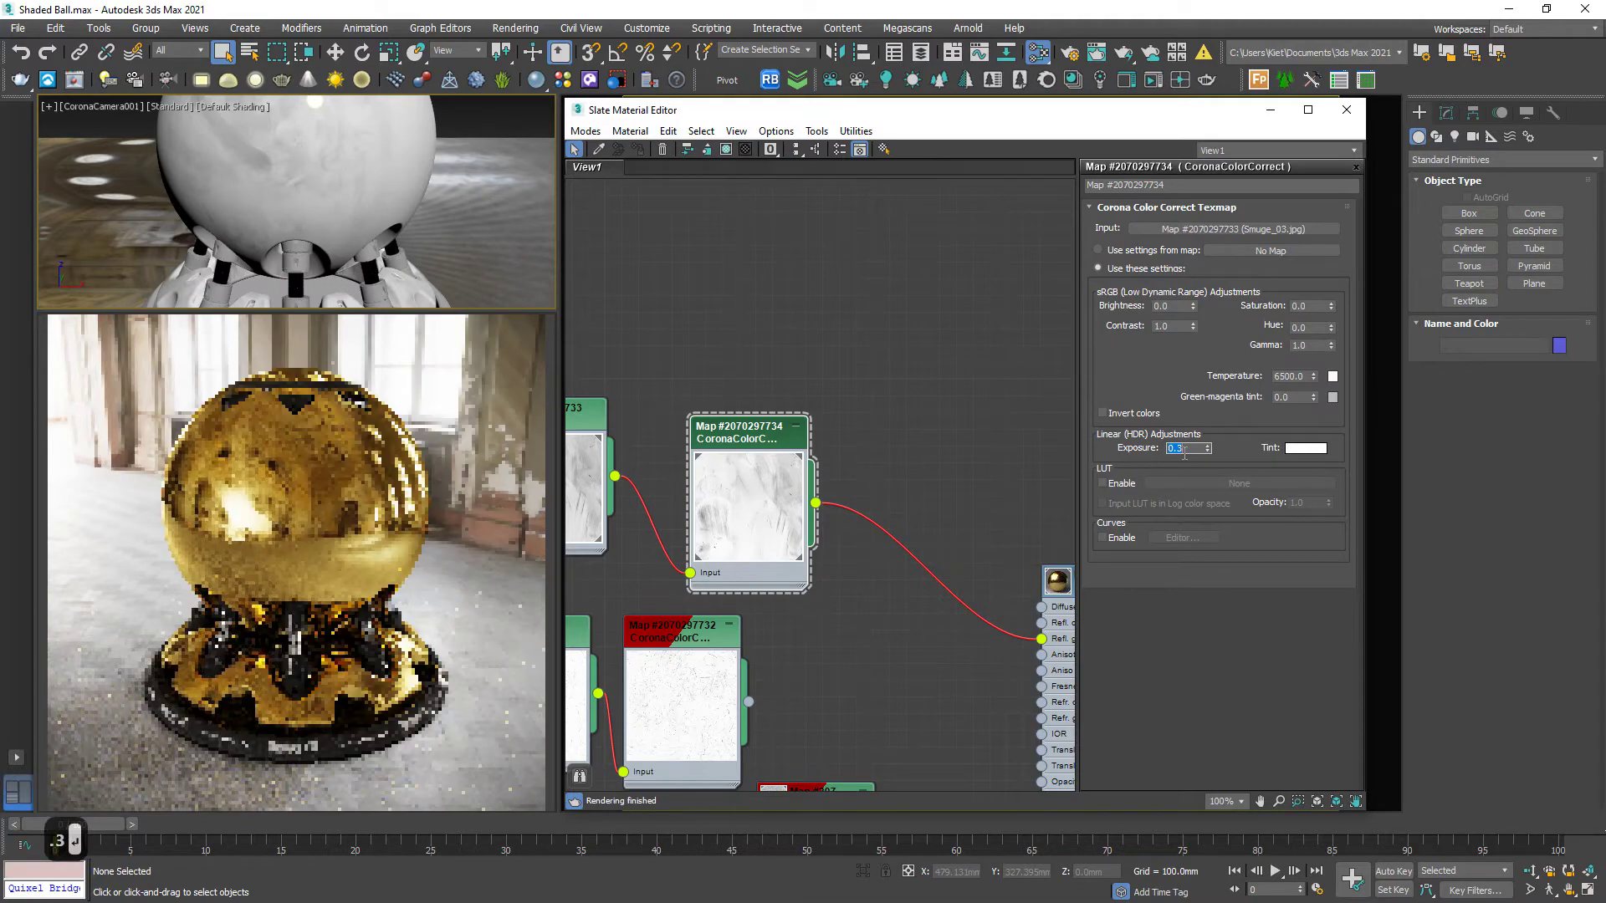
{"action": "type", "text": ".5"}
{"action": "key", "text": "Return"}
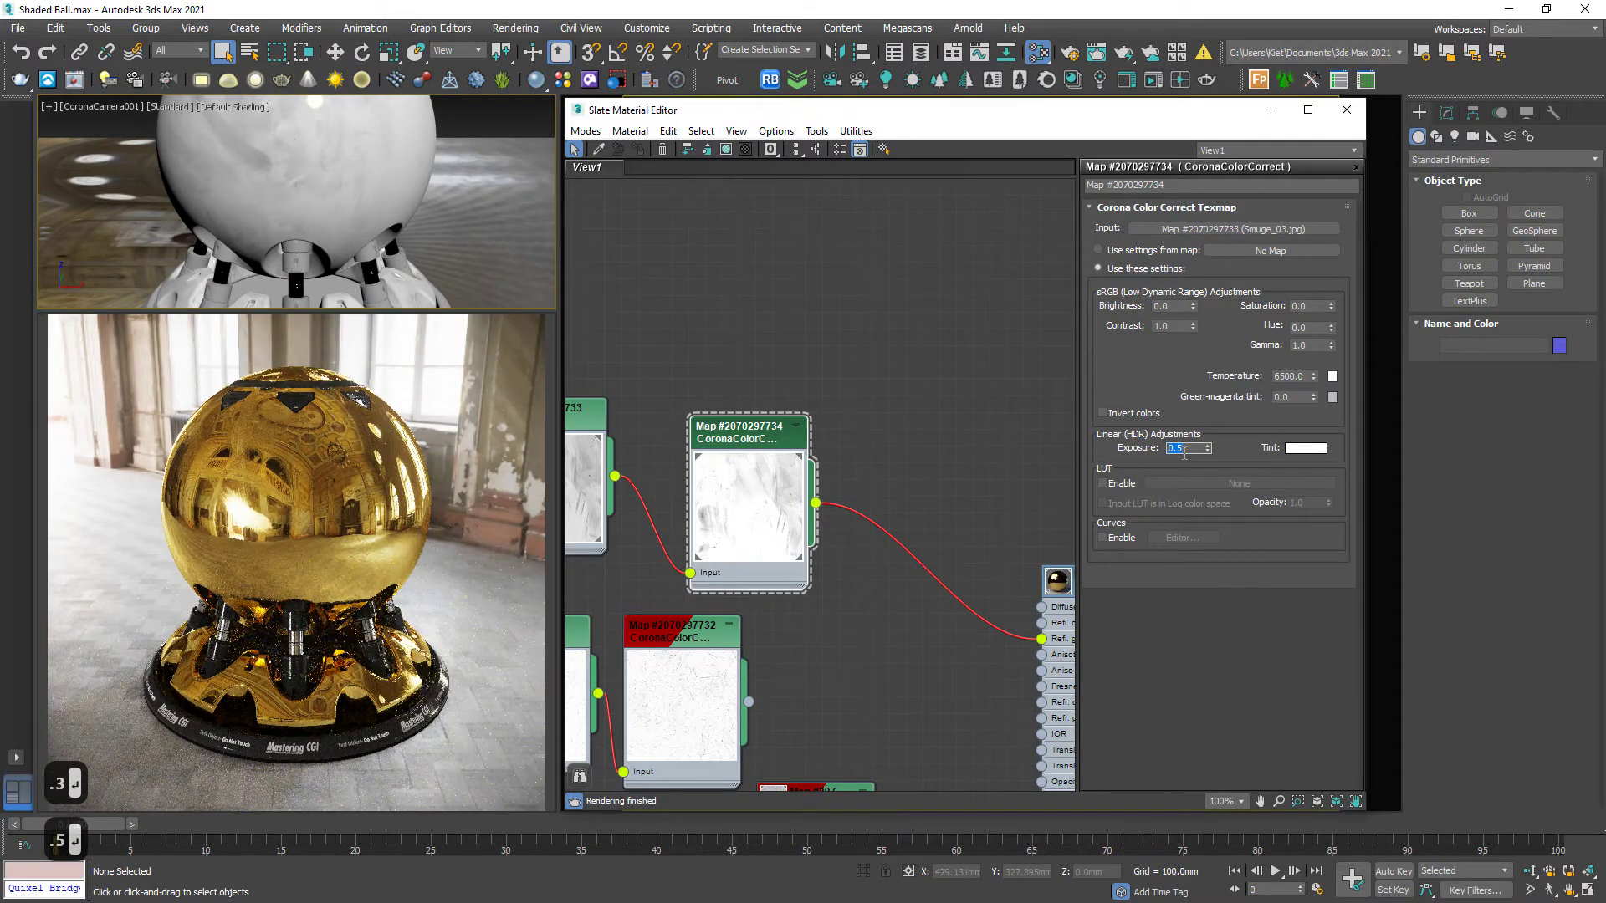
{"action": "type", "text": ".3"}
{"action": "key", "text": "Return"}
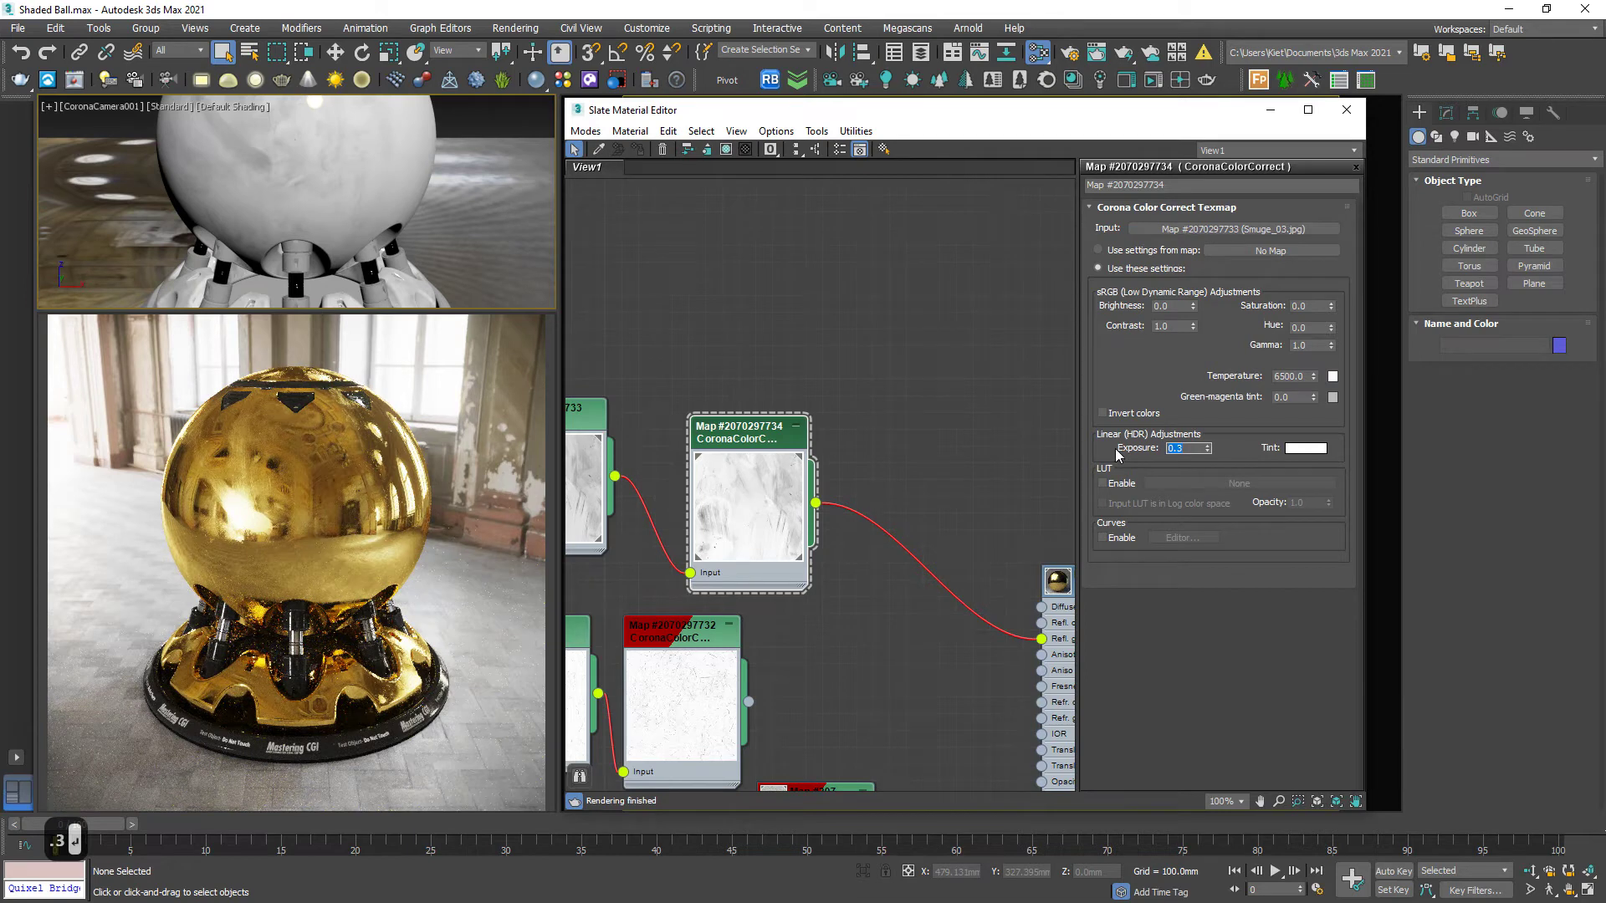
Bring up the gold material's Maps rollout
{"action": "middle_click_drag", "start_coordinate": [914, 501], "coordinate": [890, 303]}
{"action": "scroll", "coordinate": [890, 303], "scroll_direction": "down", "scroll_amount": 2}
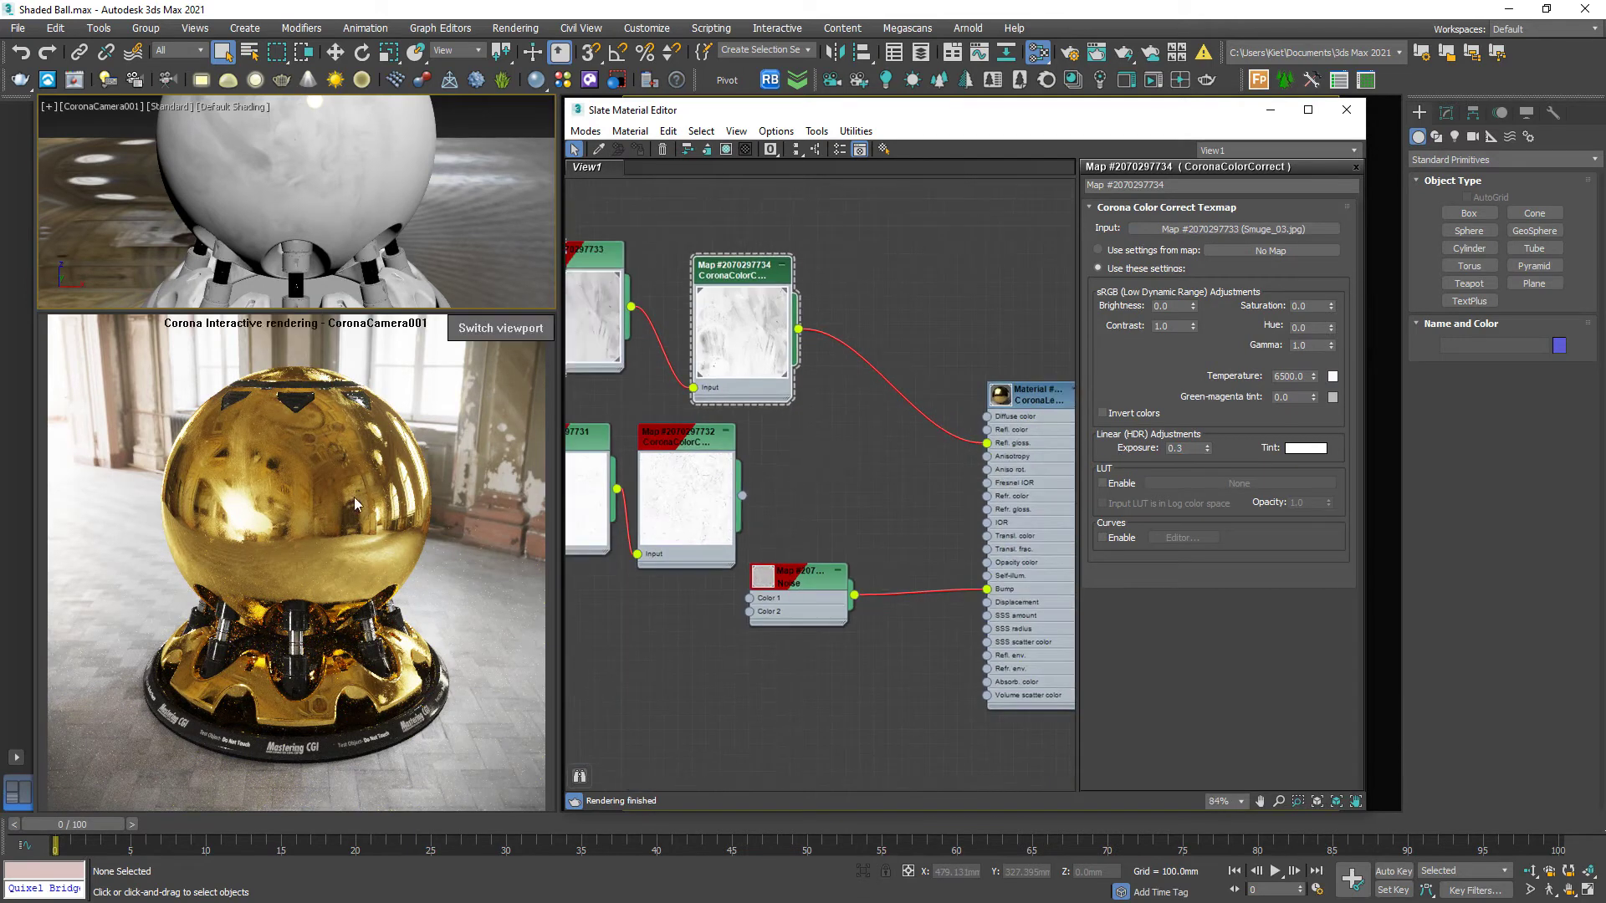
{"action": "key", "text": "ctrl+2"}
{"action": "mouse_move", "coordinate": [251, 393]}
{"action": "left_mouse_down"}
{"action": "mouse_move", "coordinate": [292, 556]}
{"action": "mouse_move", "coordinate": [192, 443]}
{"action": "mouse_move", "coordinate": [233, 408]}
{"action": "left_mouse_up"}
{"action": "key", "text": "Escape"}
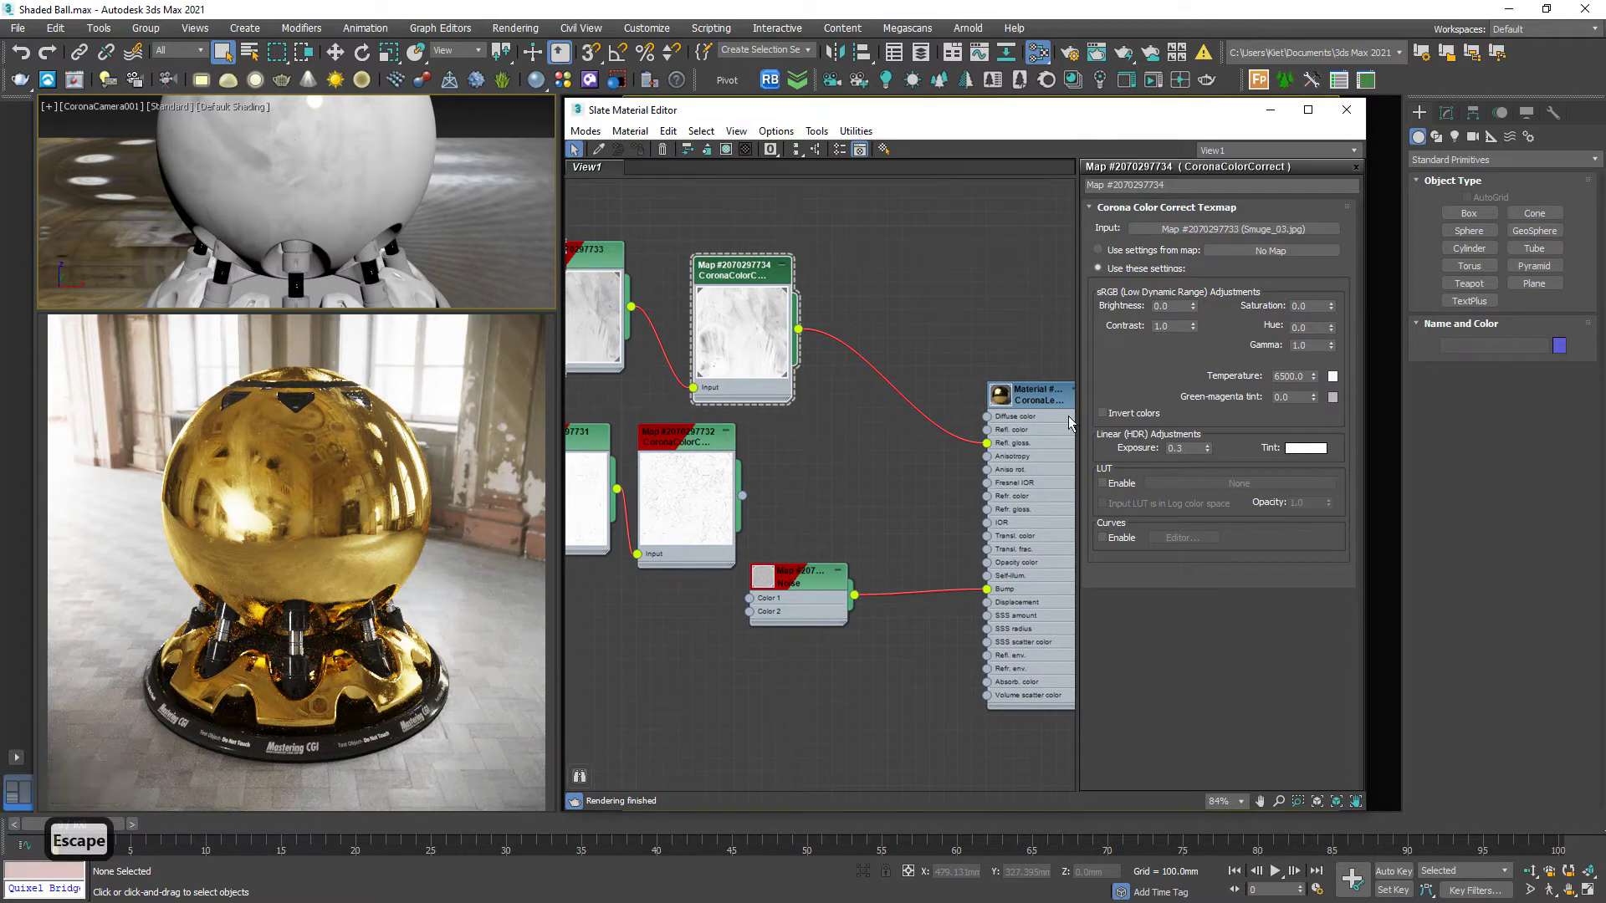
{"action": "left_click_drag", "start_coordinate": [1331, 611], "coordinate": [1332, 327]}
Enter 50, then settle on 70 for the Refl. glossiness map amount
{"action": "double_click", "coordinate": [1186, 589]}
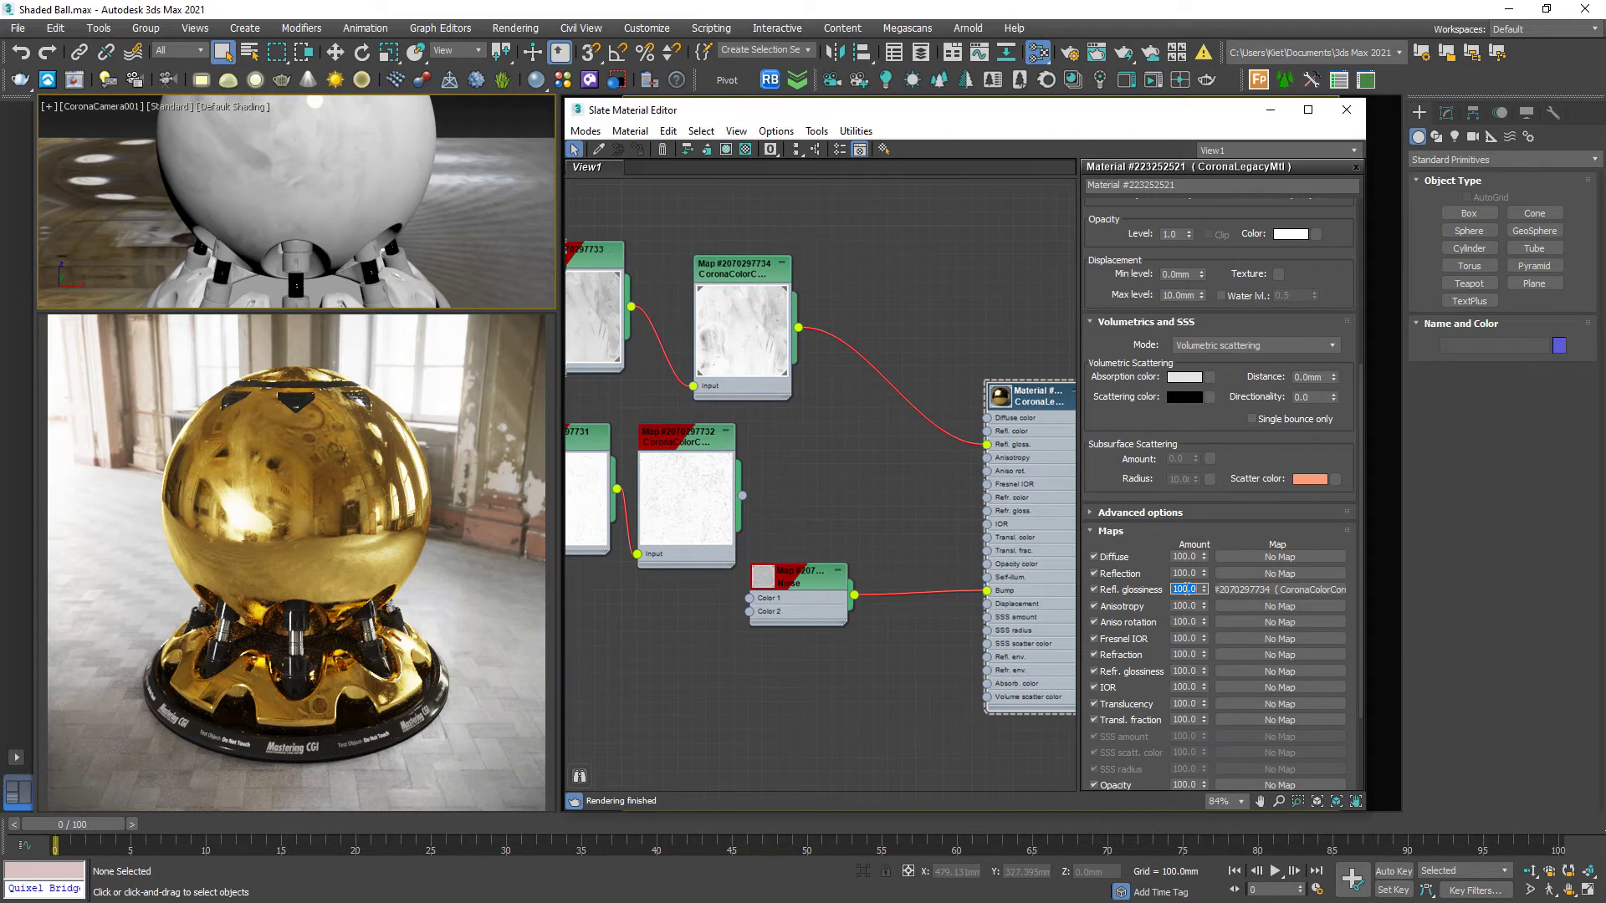
{"action": "key", "text": "ctrl+2"}
{"action": "mouse_move", "coordinate": [796, 238]}
{"action": "left_mouse_down"}
{"action": "mouse_move", "coordinate": [552, 266]}
{"action": "mouse_move", "coordinate": [773, 409]}
{"action": "left_mouse_up"}
{"action": "key", "text": "Escape"}
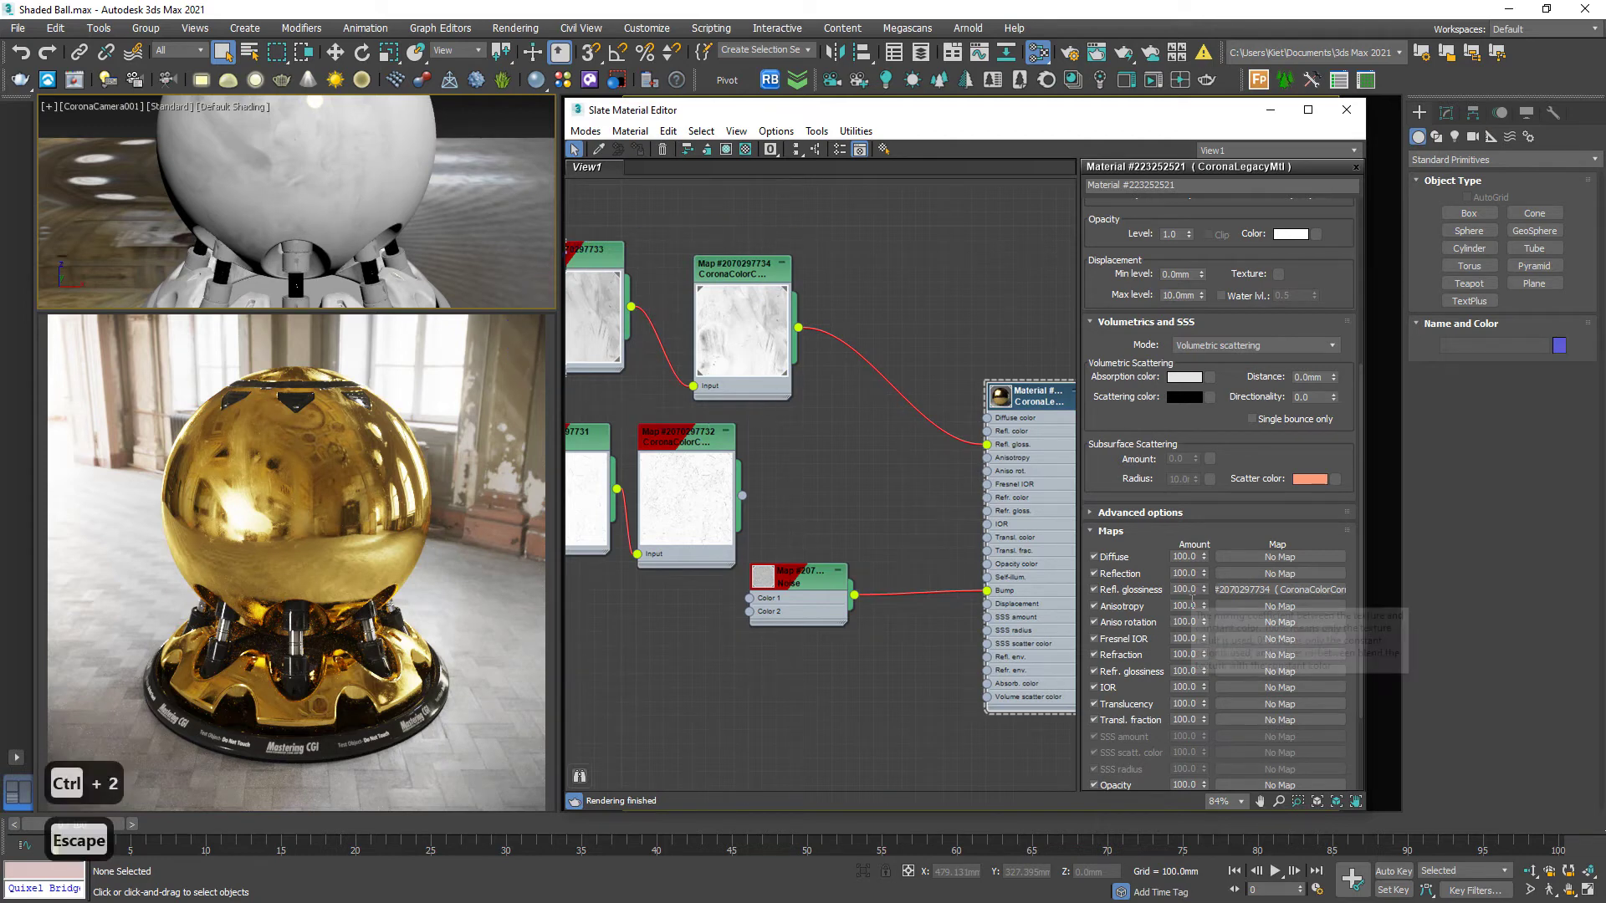
{"action": "type", "text": "50"}
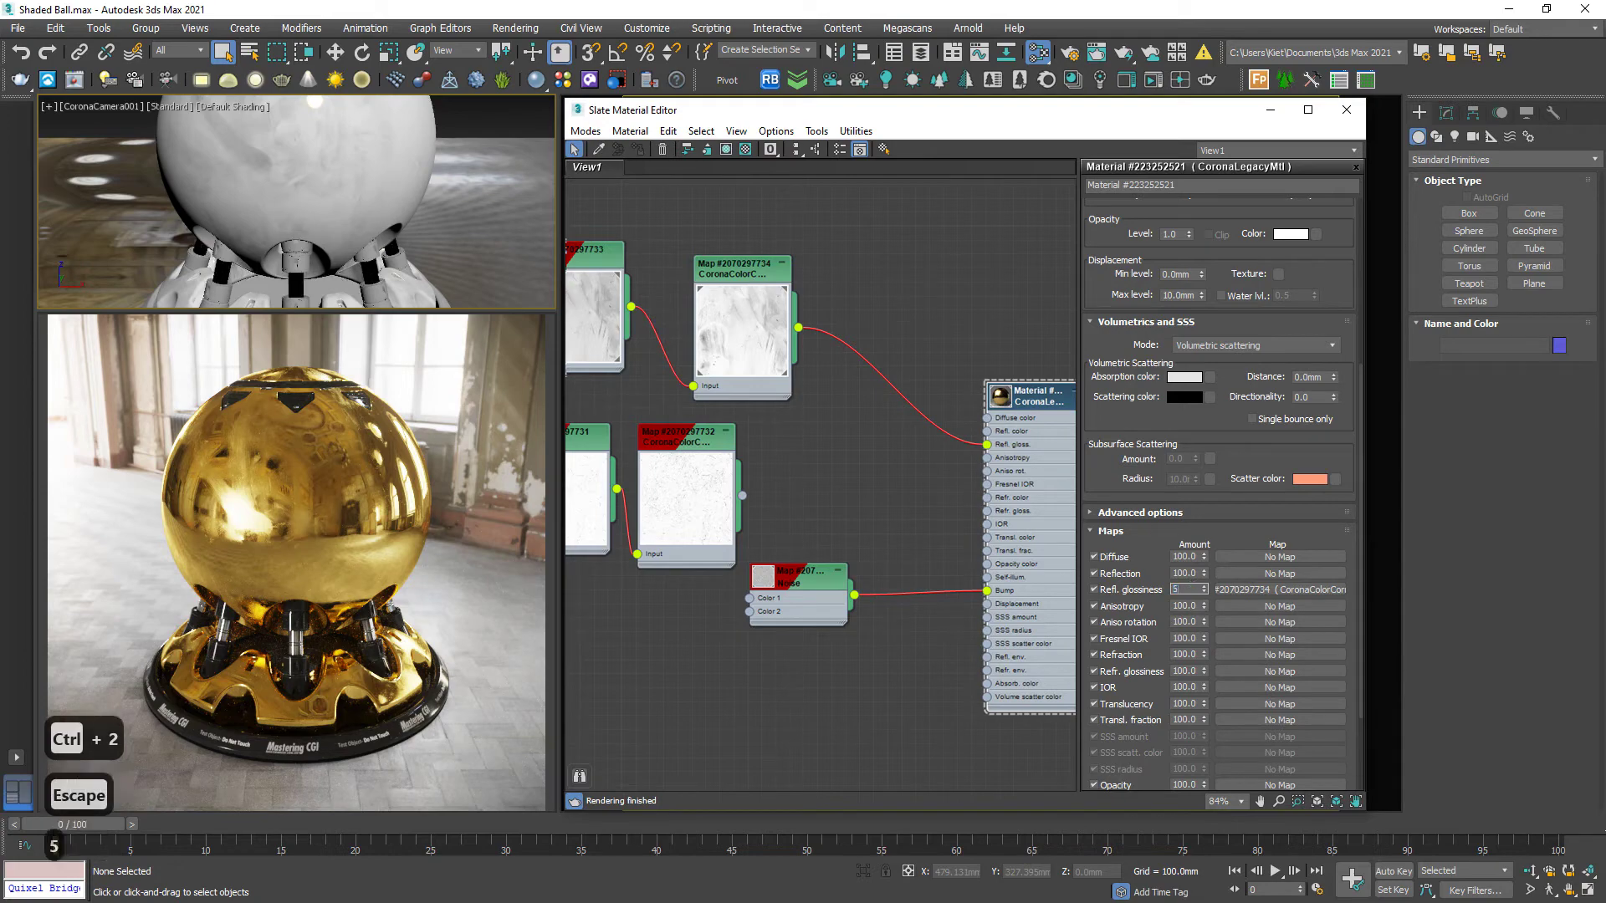
{"action": "key", "text": "Return"}
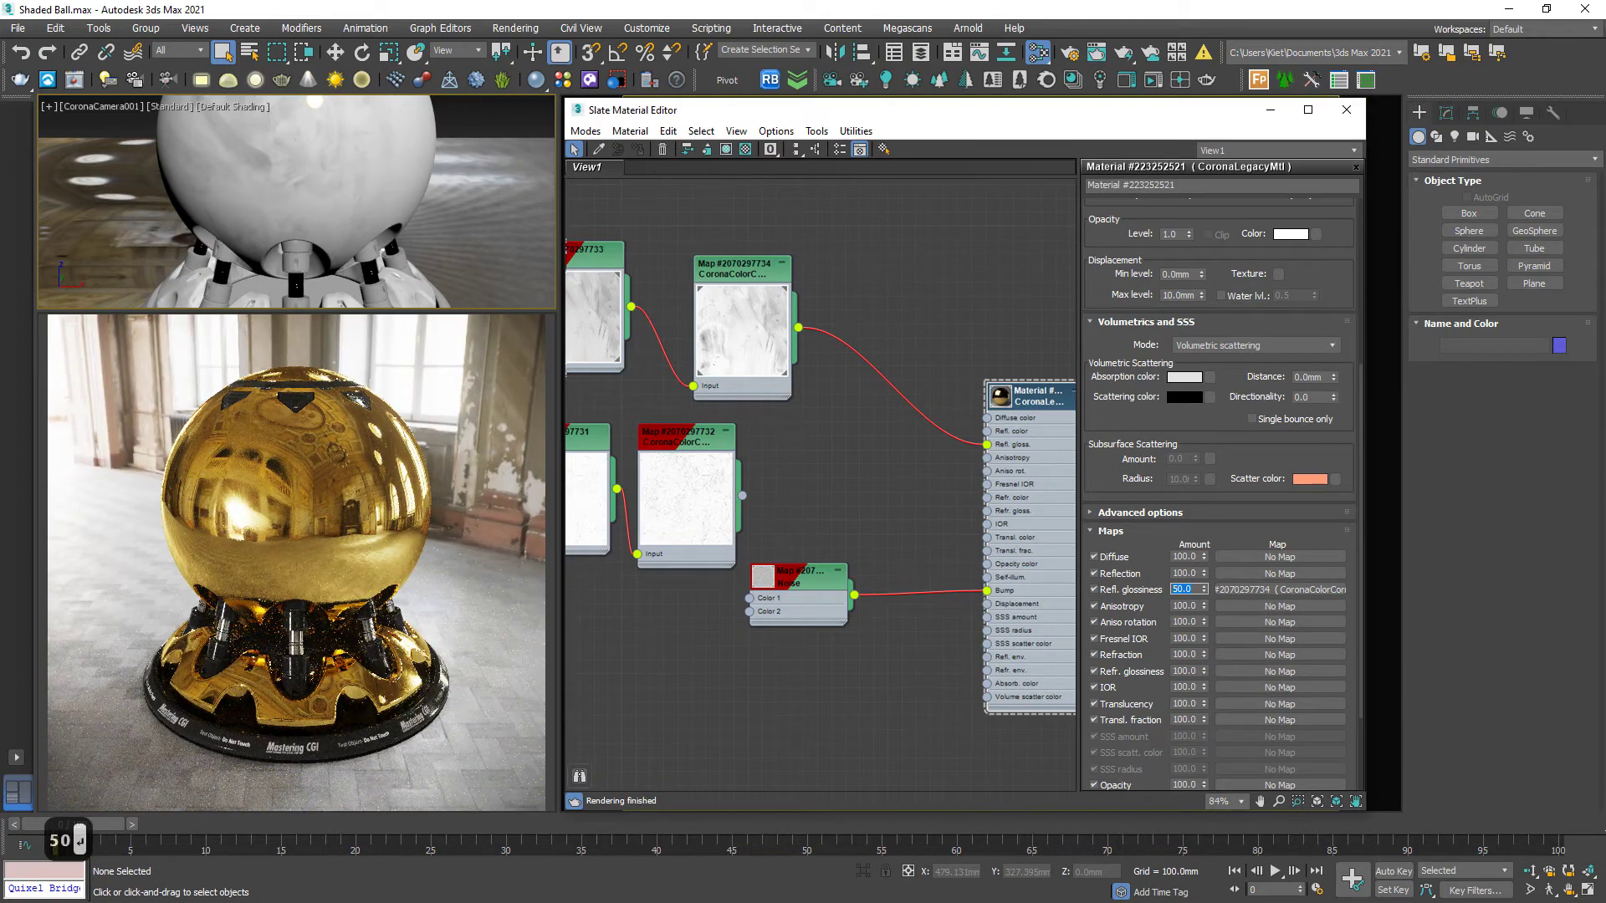
{"action": "type", "text": "70"}
{"action": "key", "text": "Return"}
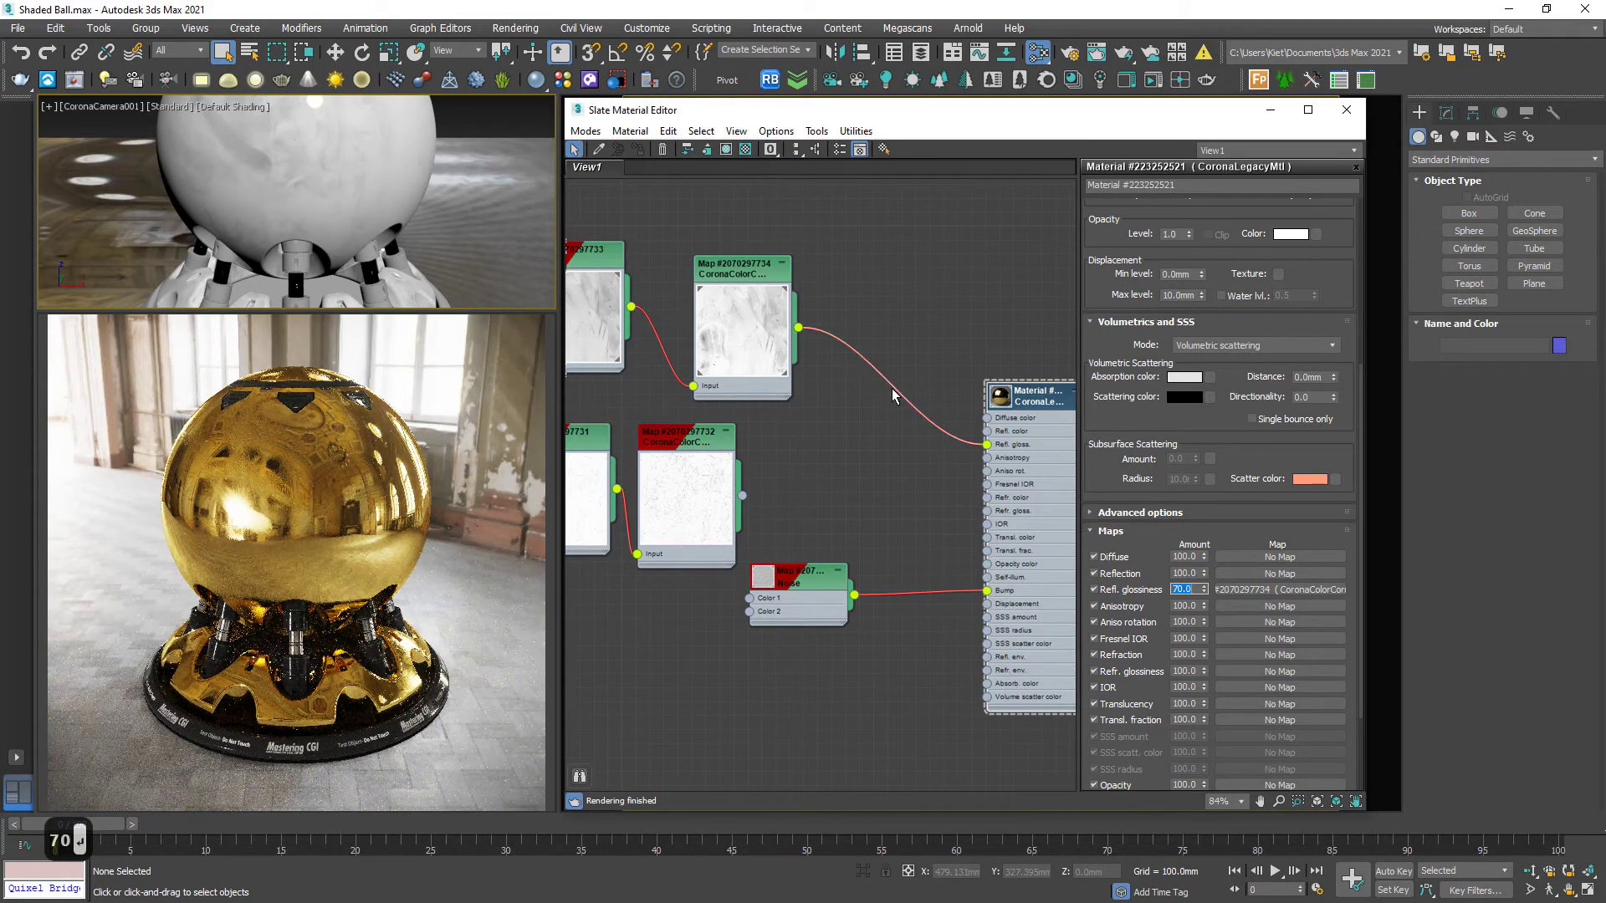
{"action": "middle_click_drag", "start_coordinate": [566, 265], "coordinate": [642, 338]}
Open the Smuge_03.jpg bitmap, show it shaded in the viewport, and nudge its offsets
{"action": "double_click", "coordinate": [641, 339]}
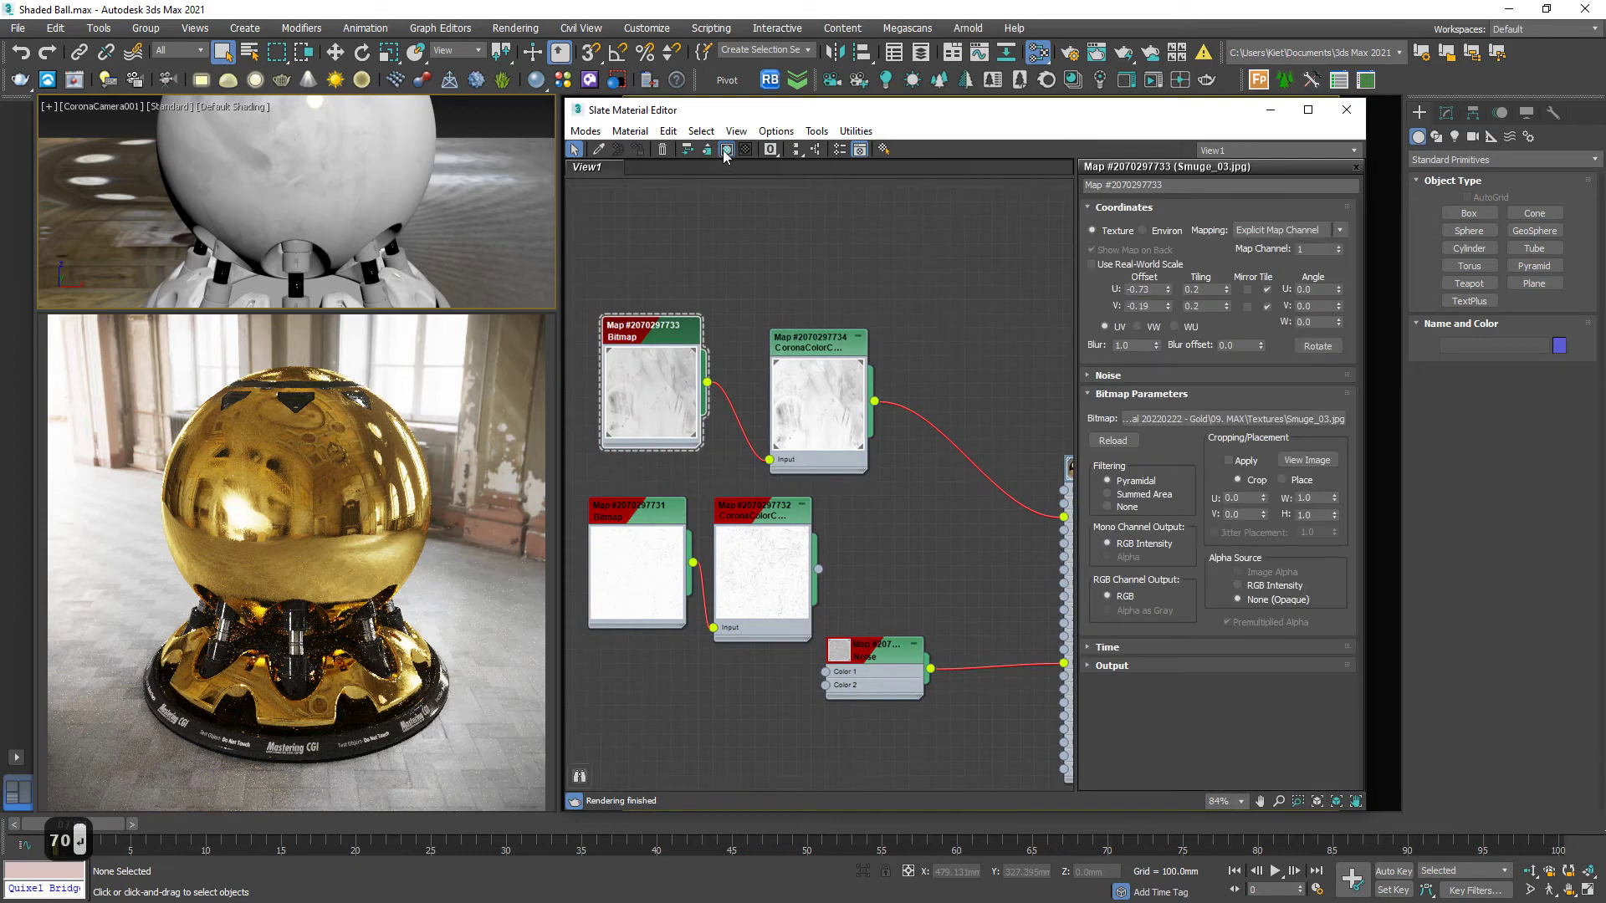
{"action": "left_click", "coordinate": [726, 149]}
{"action": "left_click", "coordinate": [735, 149]}
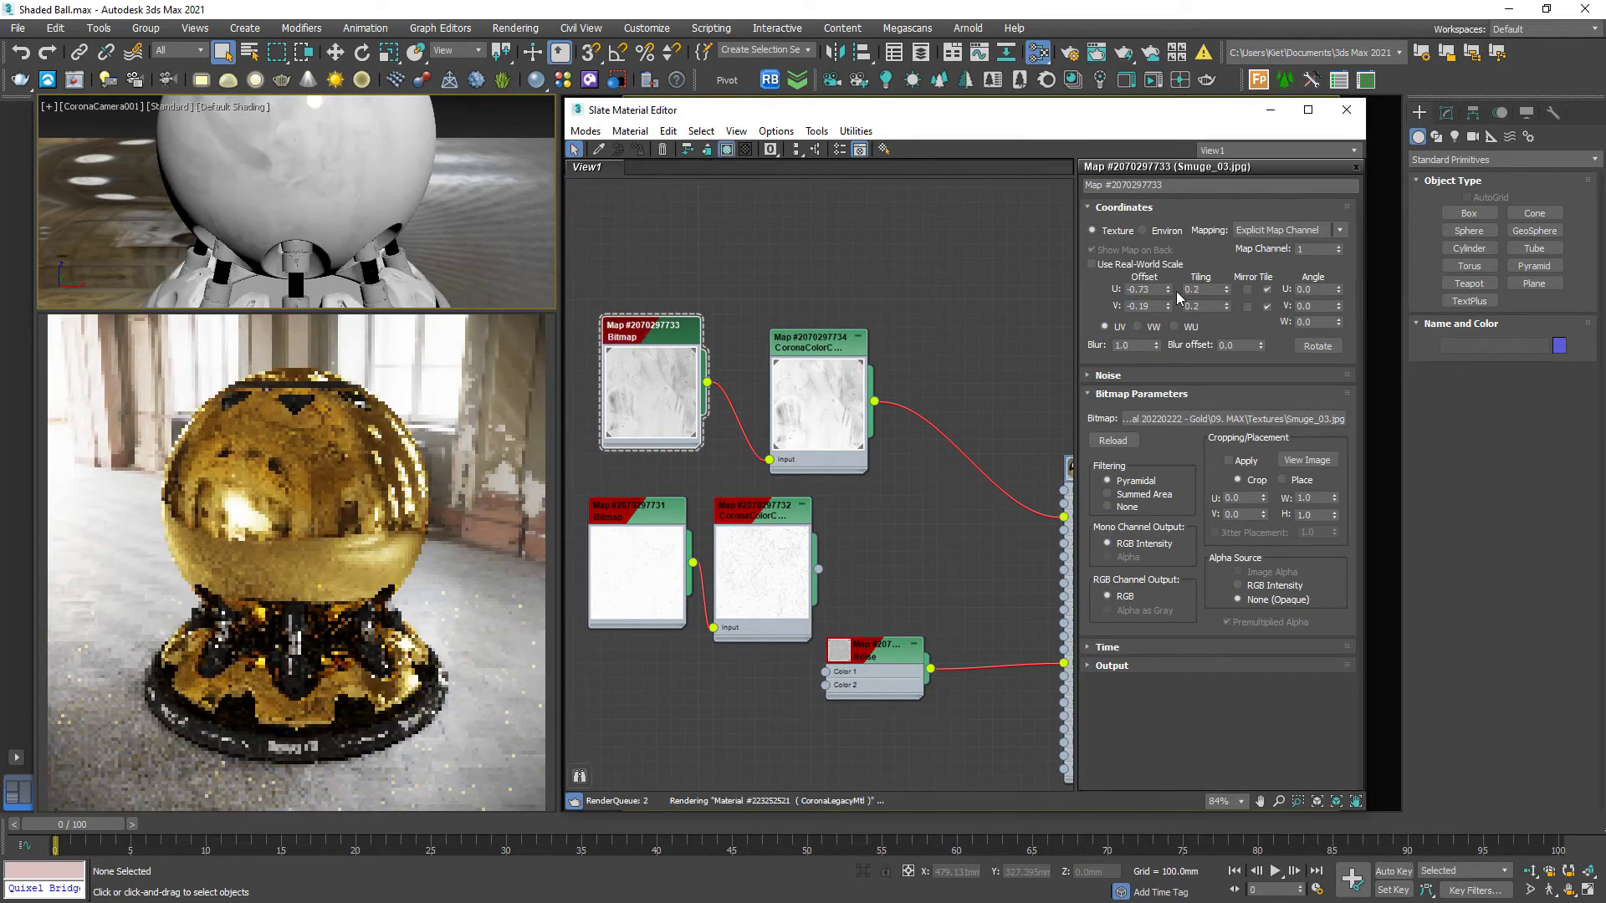
{"action": "left_click_drag", "start_coordinate": [1167, 305], "coordinate": [1166, 319]}
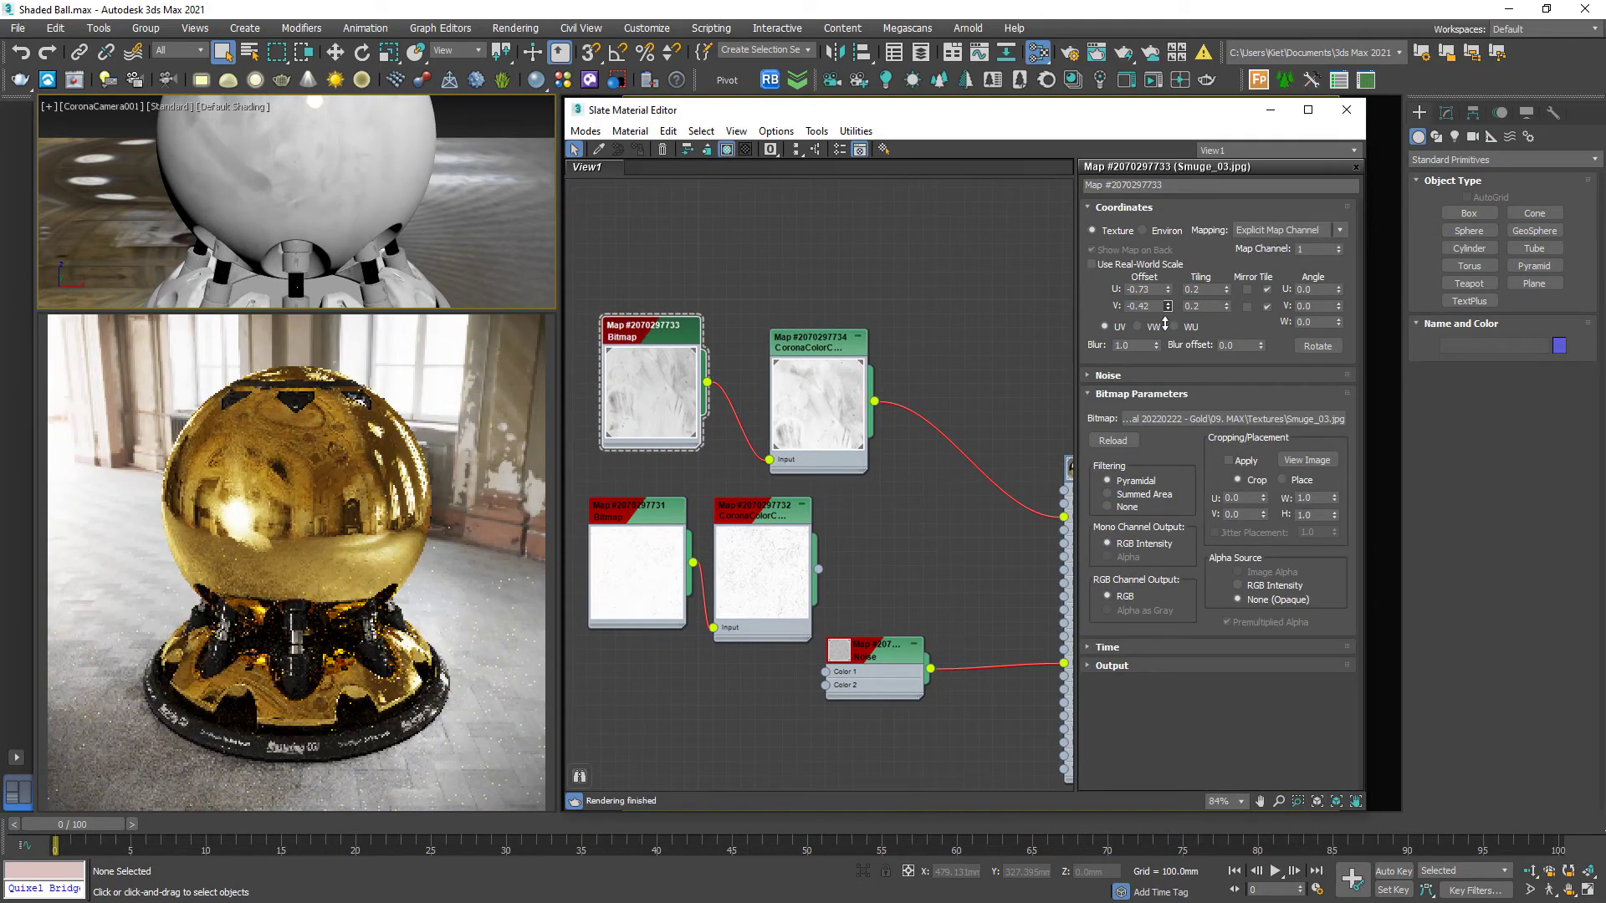
{"action": "left_click_drag", "start_coordinate": [1167, 288], "coordinate": [1170, 276]}
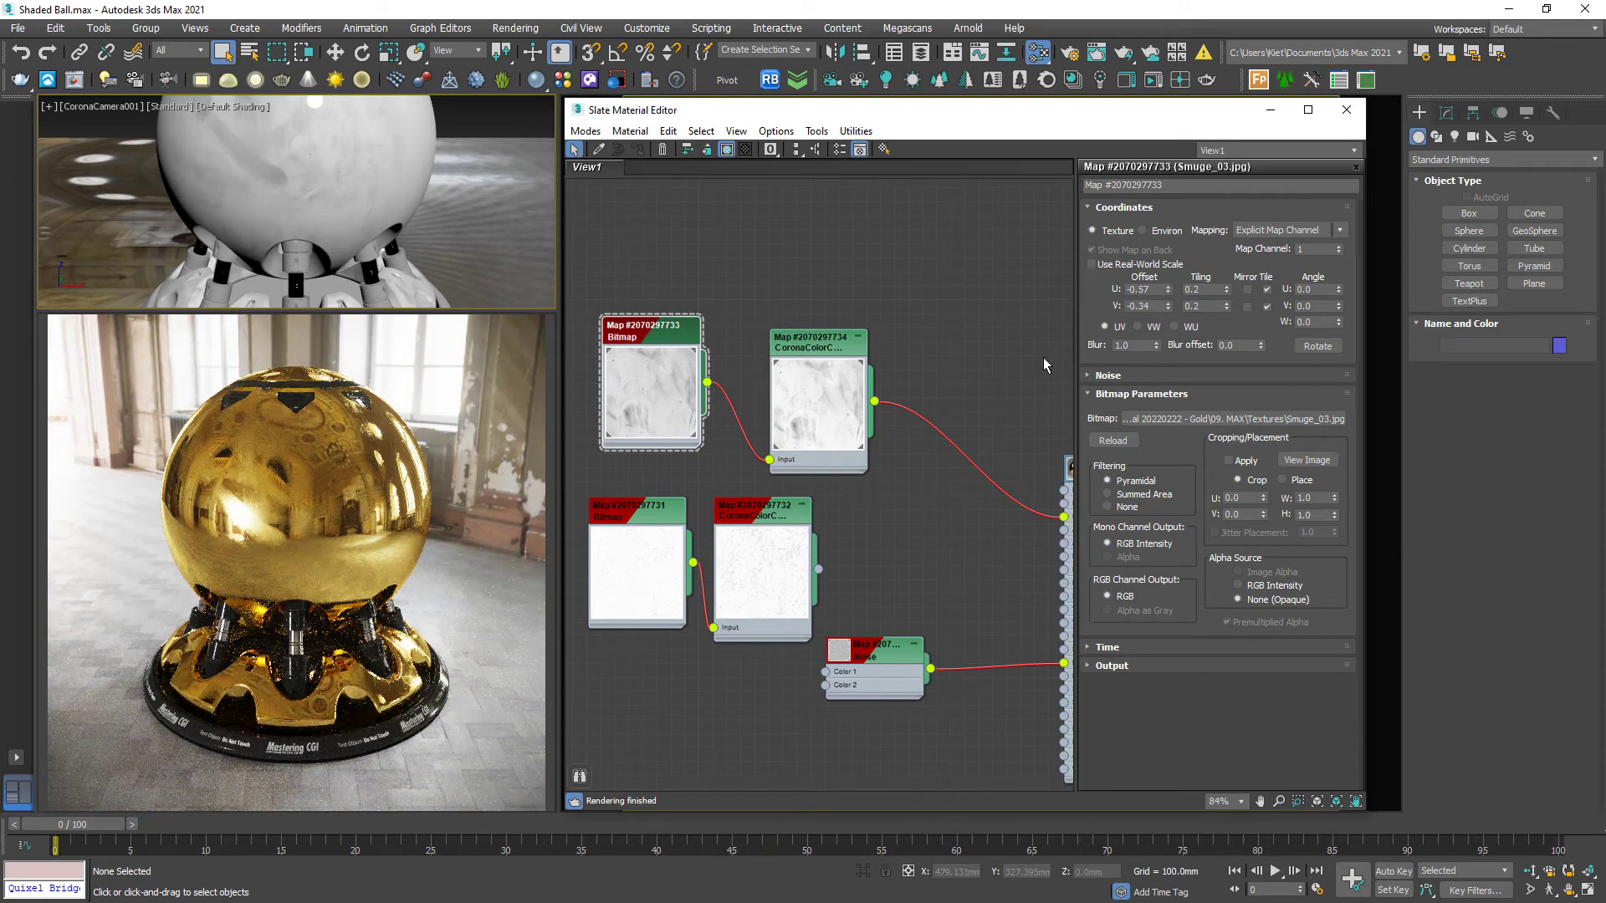
Set the bitmap's U and V tiling to 0.1 and push the U offset to -4.96
{"action": "double_click", "coordinate": [1198, 289]}
{"action": "key", "text": "BackSpace"}
{"action": "type", "text": ".1"}
{"action": "key", "text": "Tab"}
{"action": "type", "text": ".1"}
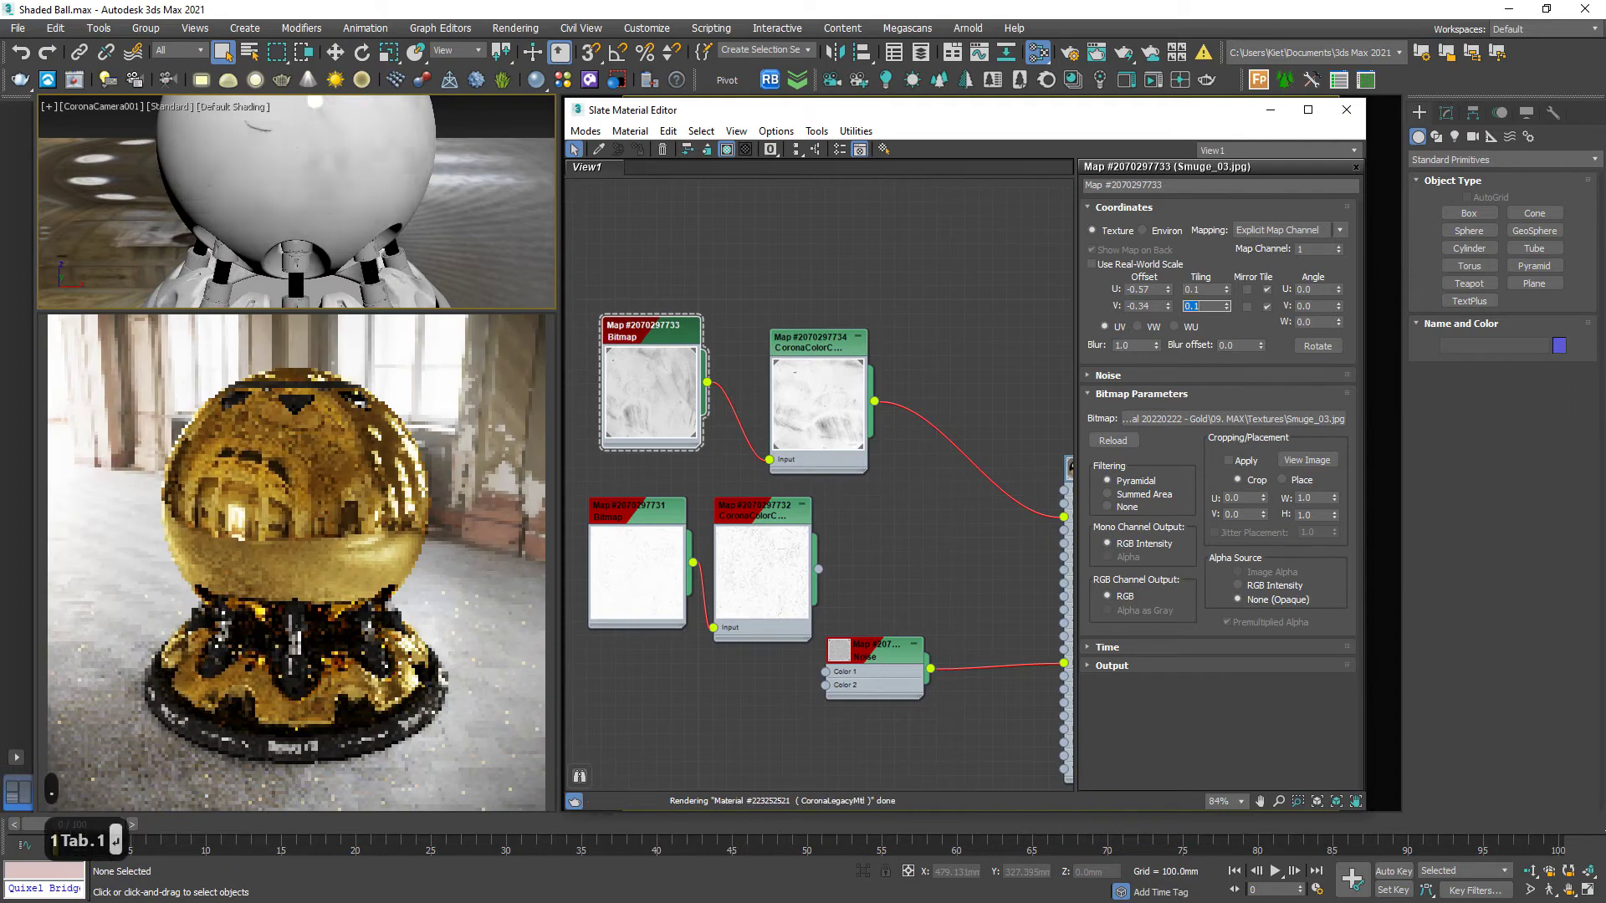
{"action": "key", "text": "Return"}
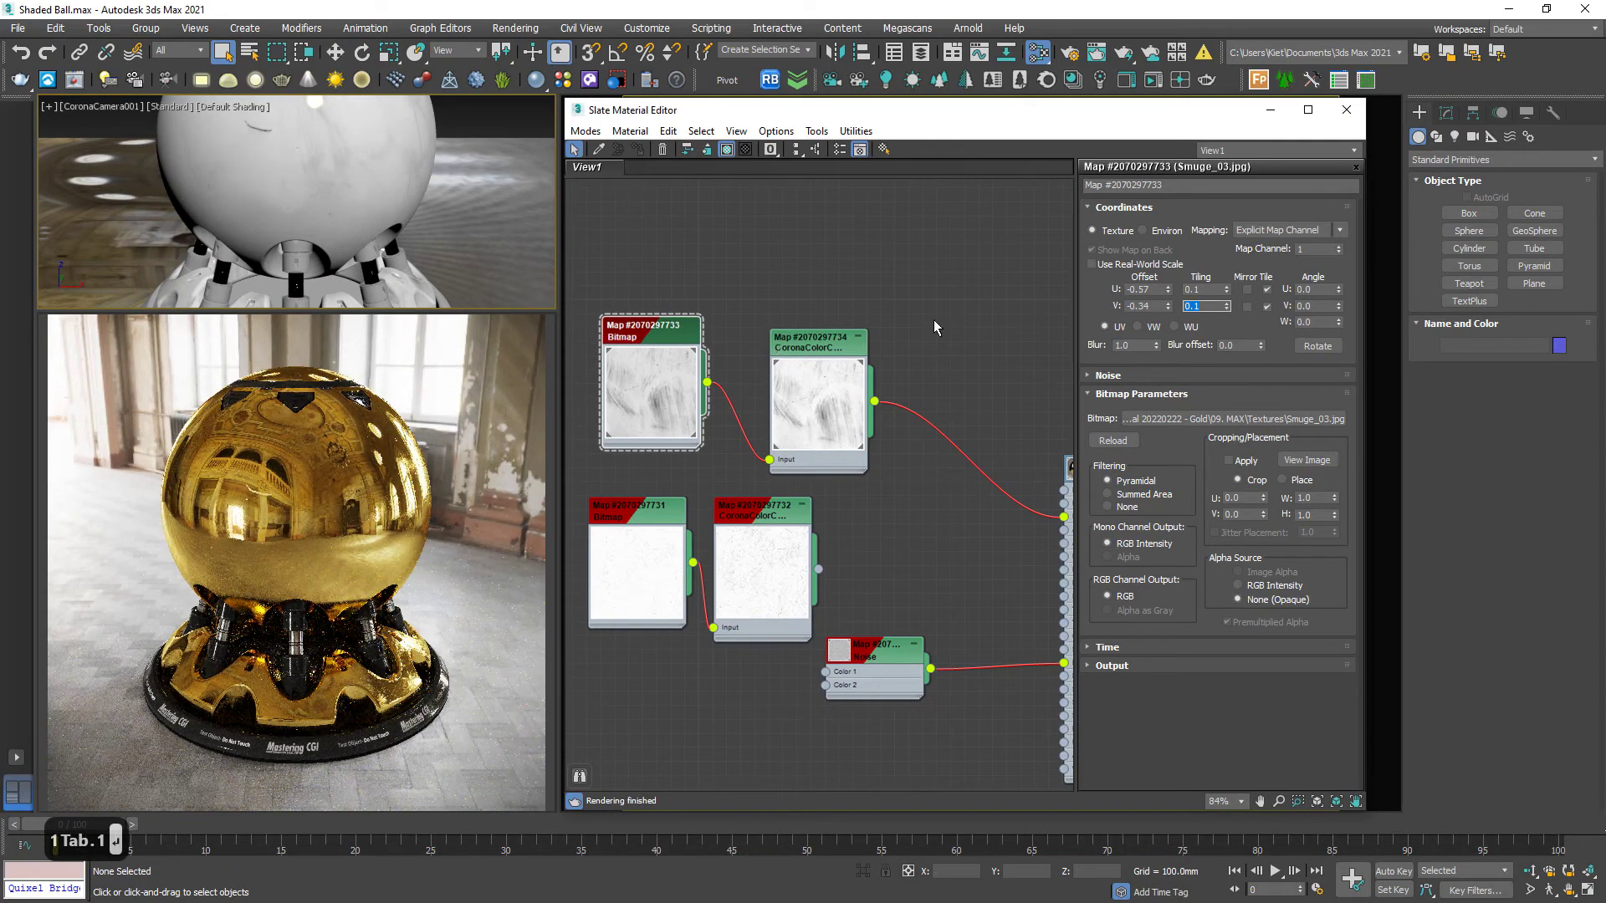
{"action": "left_click_drag", "start_coordinate": [1167, 289], "coordinate": [1092, 662]}
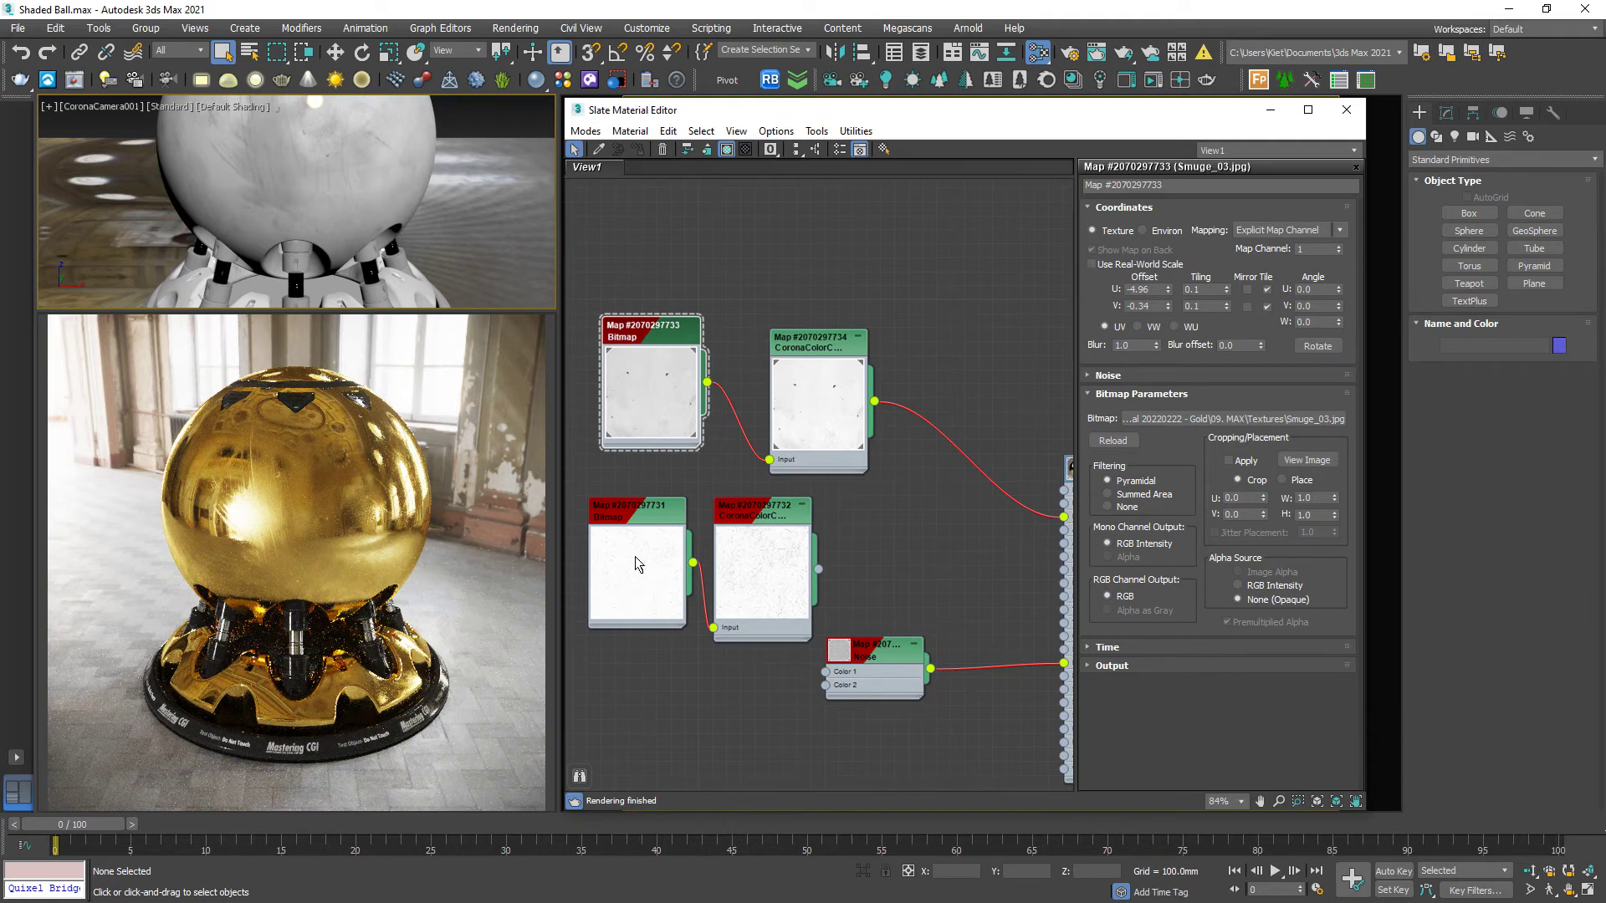
Move the four texture nodes up and left in the node editor
{"action": "middle_click_drag", "start_coordinate": [884, 529], "coordinate": [928, 475]}
{"action": "left_click_drag", "start_coordinate": [847, 235], "coordinate": [572, 613]}
{"action": "middle_click_drag", "start_coordinate": [754, 522], "coordinate": [885, 556]}
{"action": "left_click_drag", "start_coordinate": [924, 495], "coordinate": [716, 439]}
{"action": "left_click", "coordinate": [861, 404]}
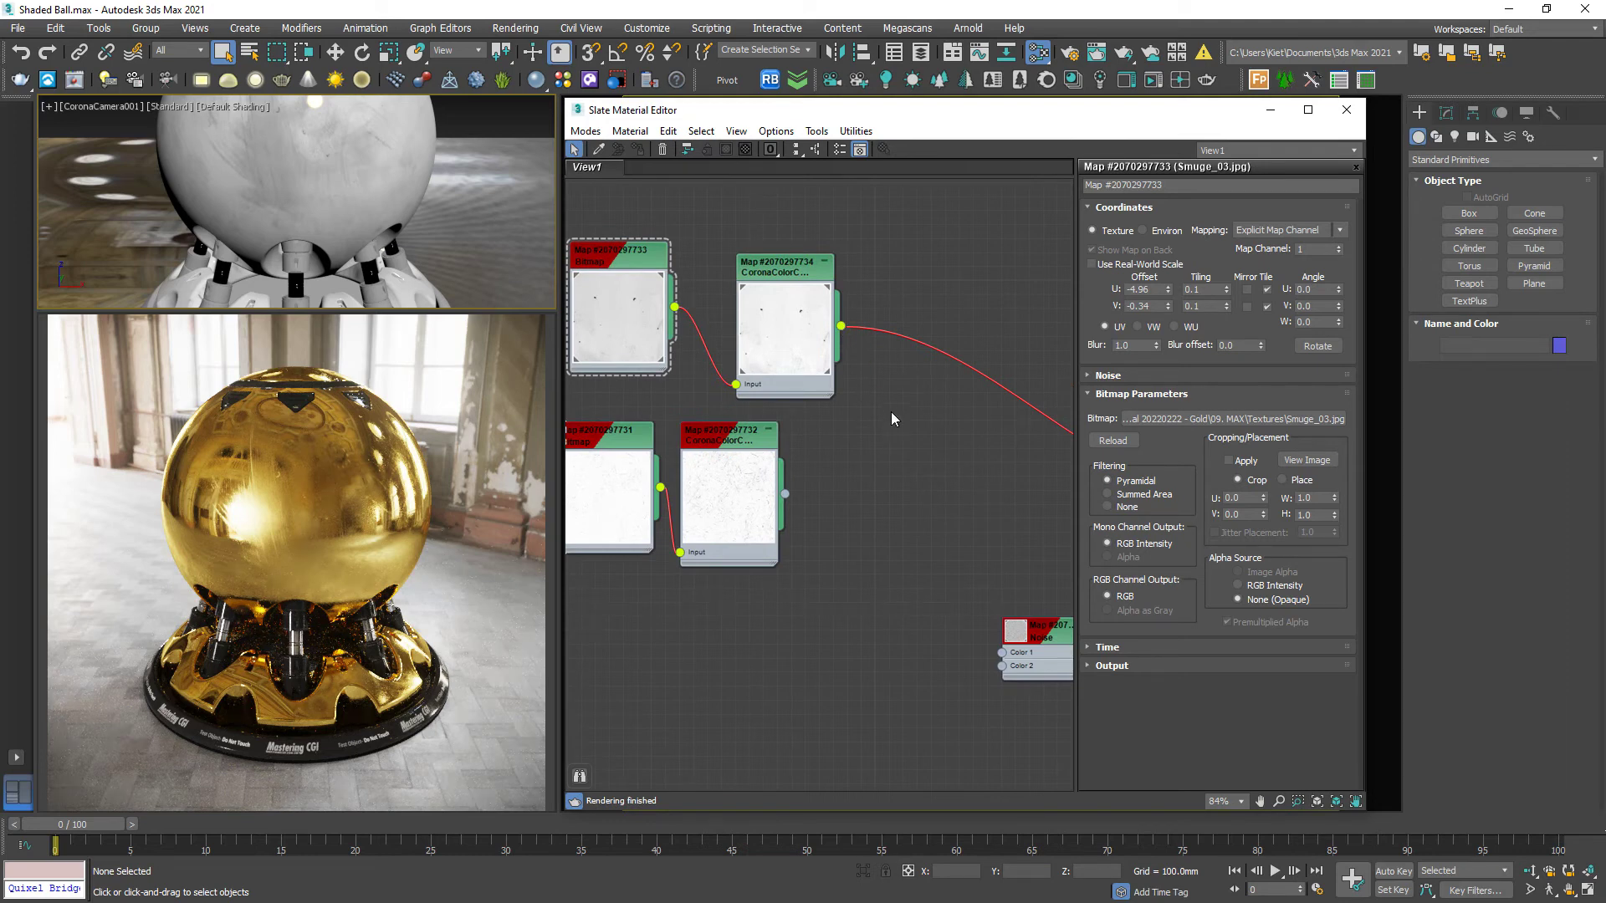
Create a CoronaMix map with the smudge color-correct map plugged into its Top layer
{"action": "left_click_drag", "start_coordinate": [841, 328], "coordinate": [895, 419]}
{"action": "mouse_move", "coordinate": [936, 443]}
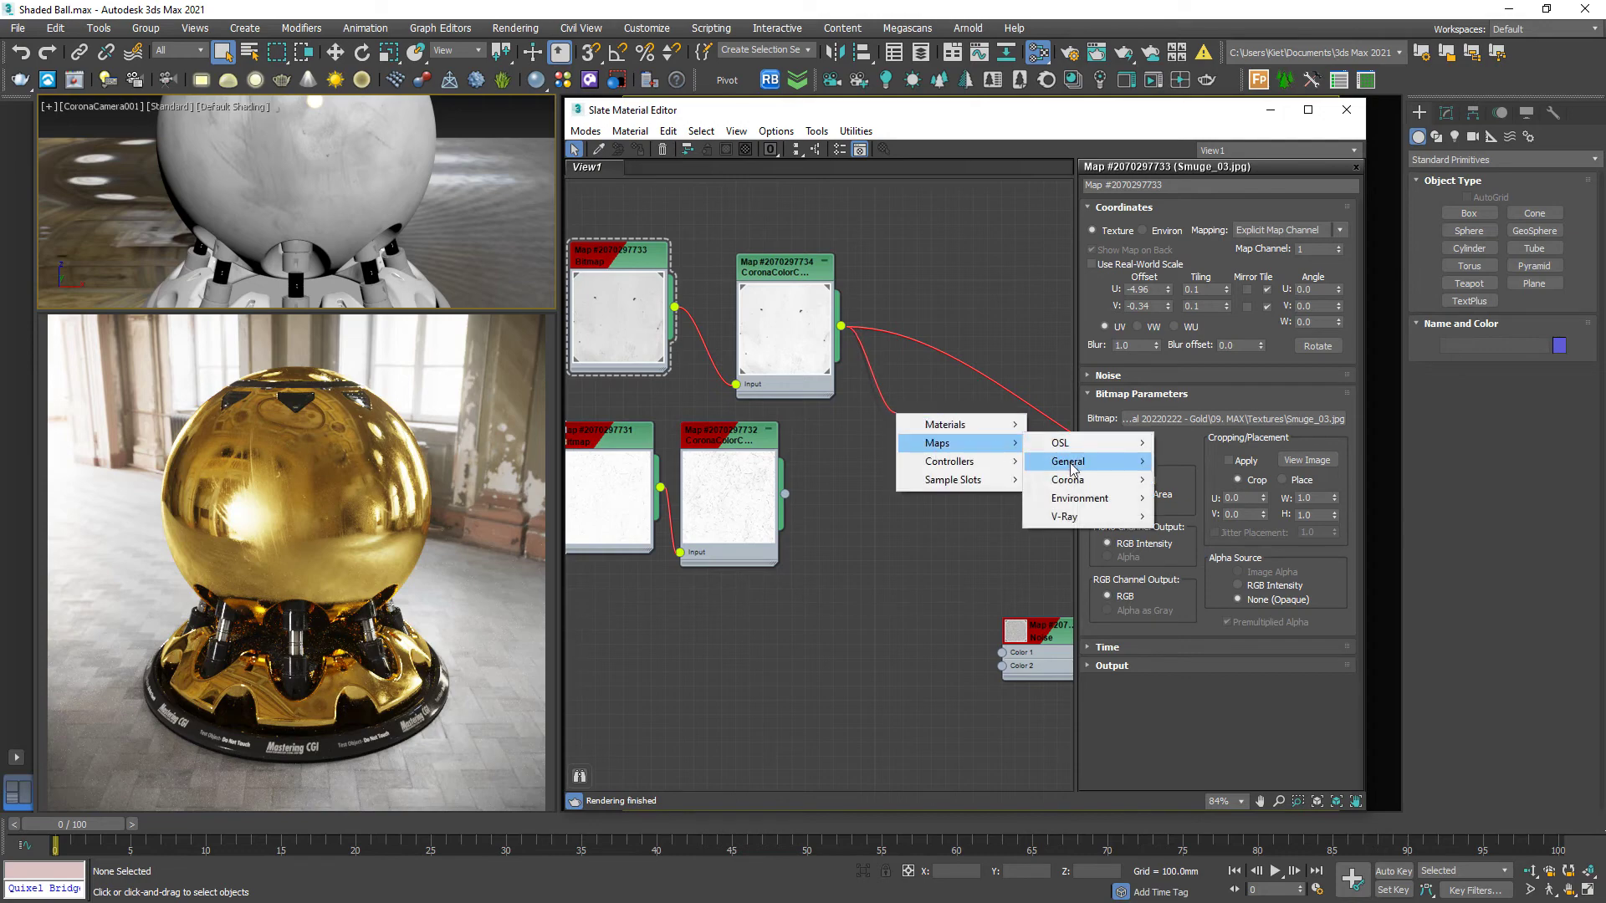
{"action": "mouse_move", "coordinate": [1068, 479]}
{"action": "left_click", "coordinate": [1236, 613]}
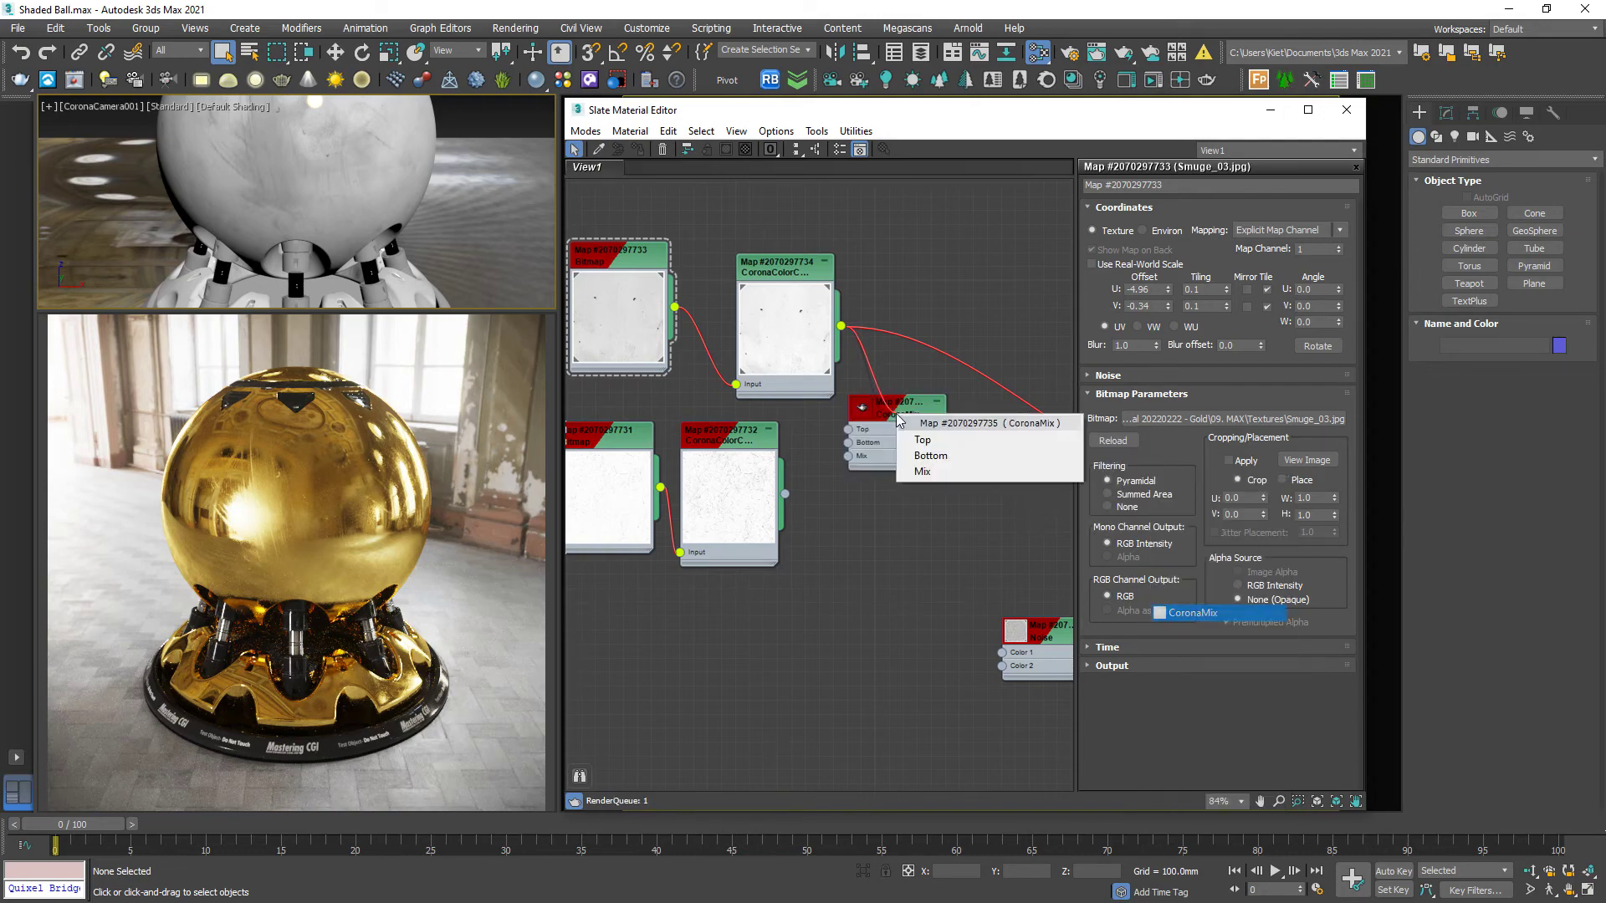
{"action": "left_click", "coordinate": [950, 441]}
{"action": "left_click_drag", "start_coordinate": [913, 411], "coordinate": [954, 410]}
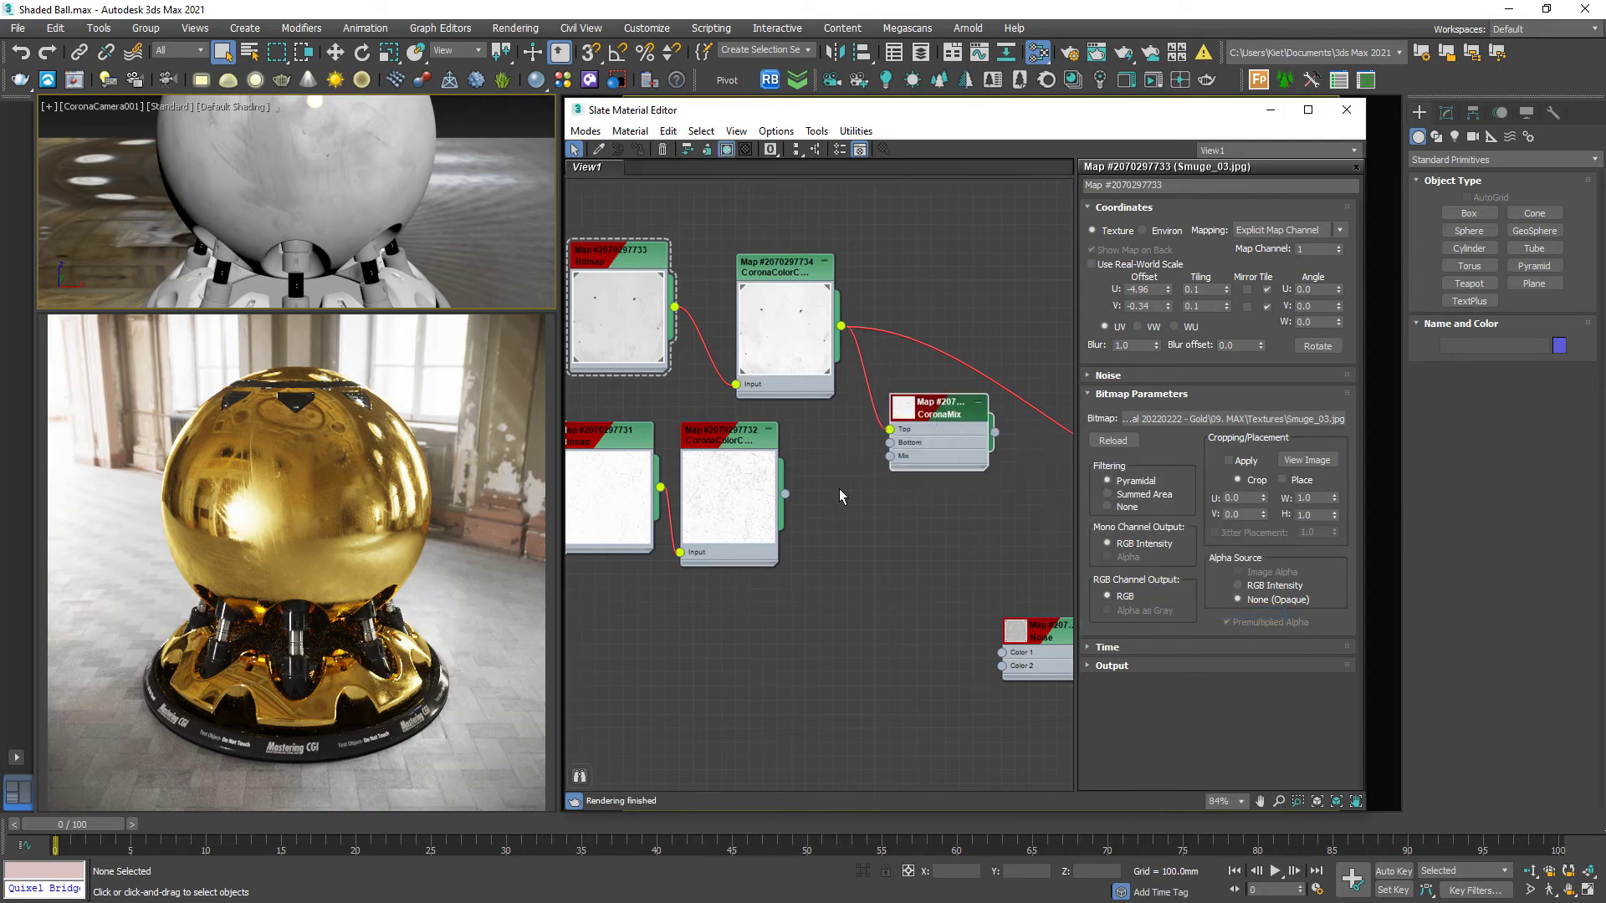
Wire the second color-correct map into Bottom and the CoronaMix into the gold material's Refl. gloss
{"action": "left_click_drag", "start_coordinate": [785, 494], "coordinate": [889, 442]}
{"action": "middle_click_drag", "start_coordinate": [978, 458], "coordinate": [671, 328]}
{"action": "left_click_drag", "start_coordinate": [658, 299], "coordinate": [902, 365]}
{"action": "middle_click_drag", "start_coordinate": [742, 396], "coordinate": [795, 441]}
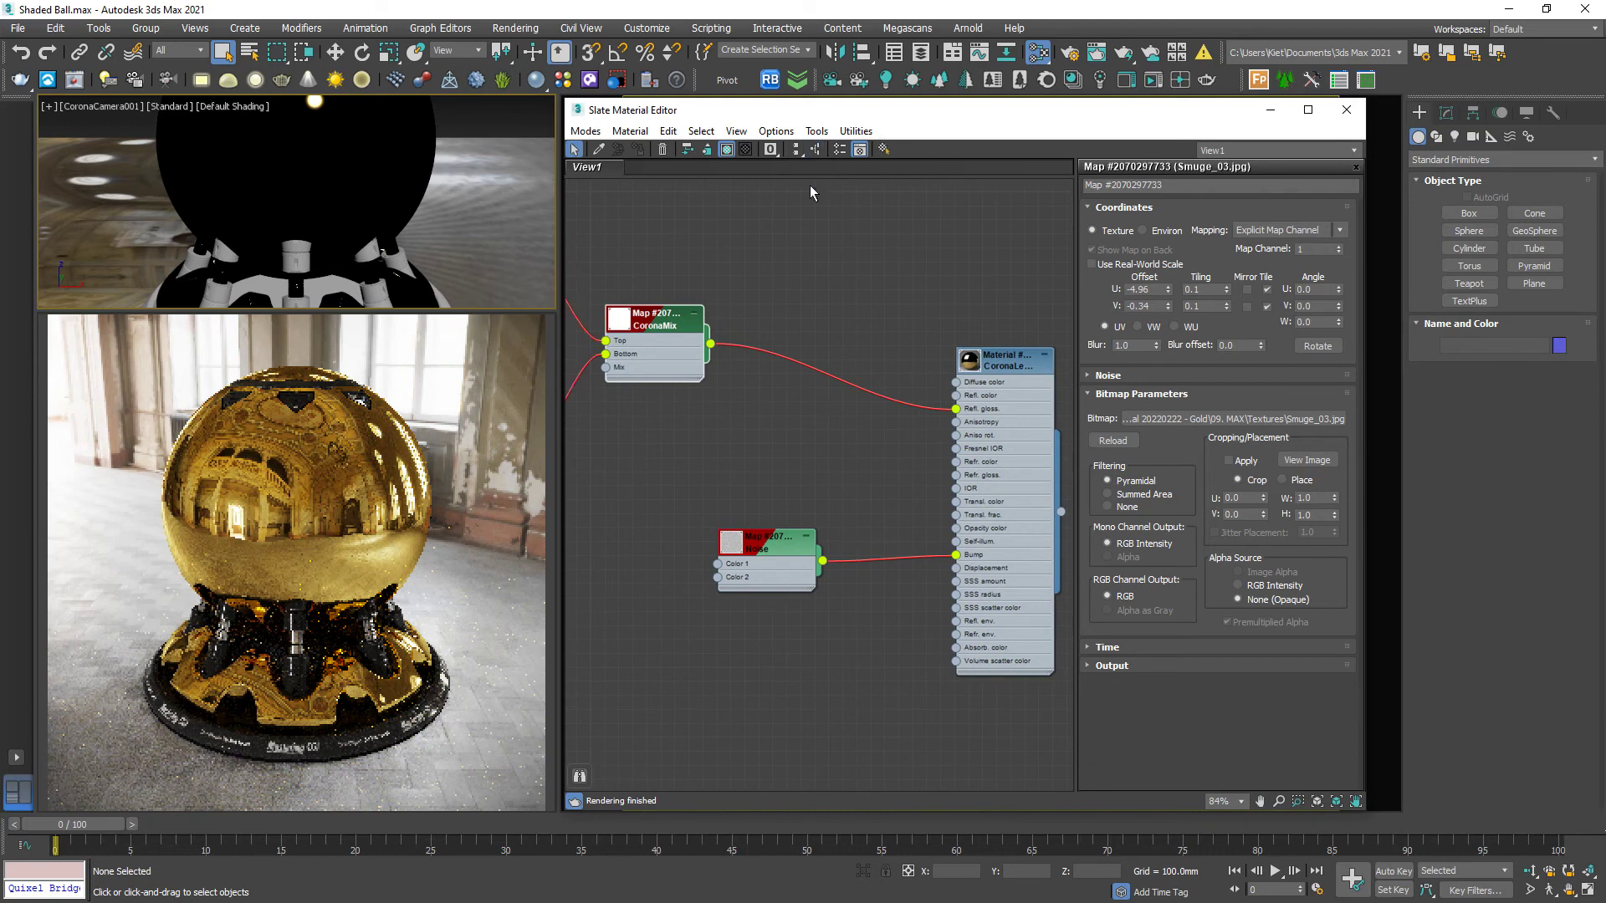
{"action": "double_click", "coordinate": [1014, 358]}
{"action": "left_click", "coordinate": [815, 150]}
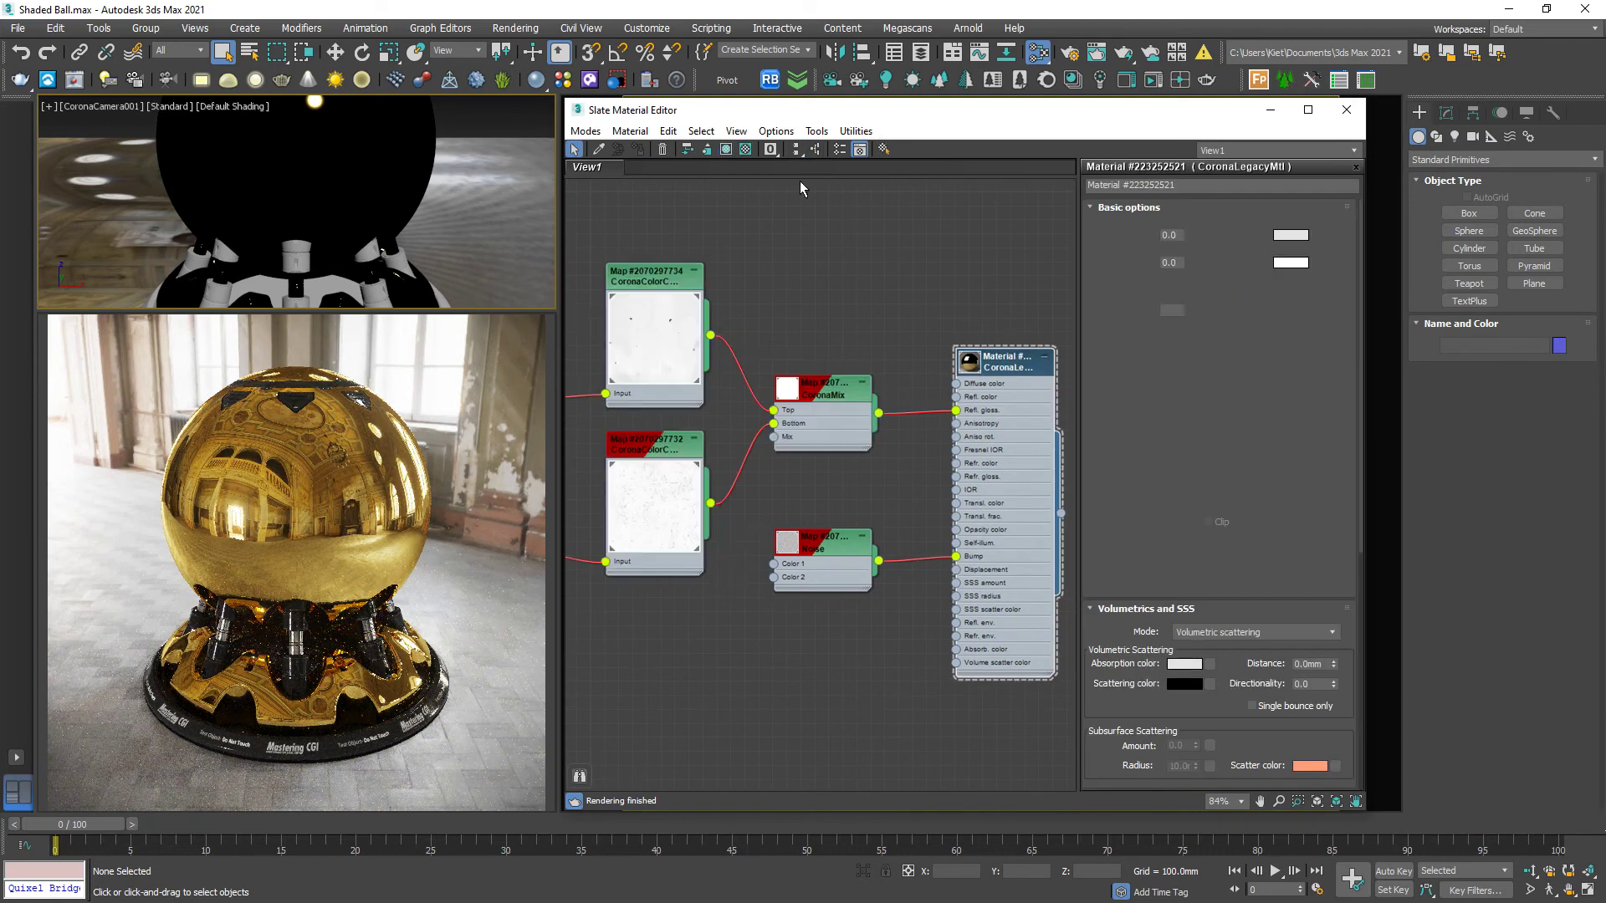
{"action": "scroll", "coordinate": [801, 368], "scroll_direction": "up", "scroll_amount": 3}
{"action": "double_click", "coordinate": [834, 398]}
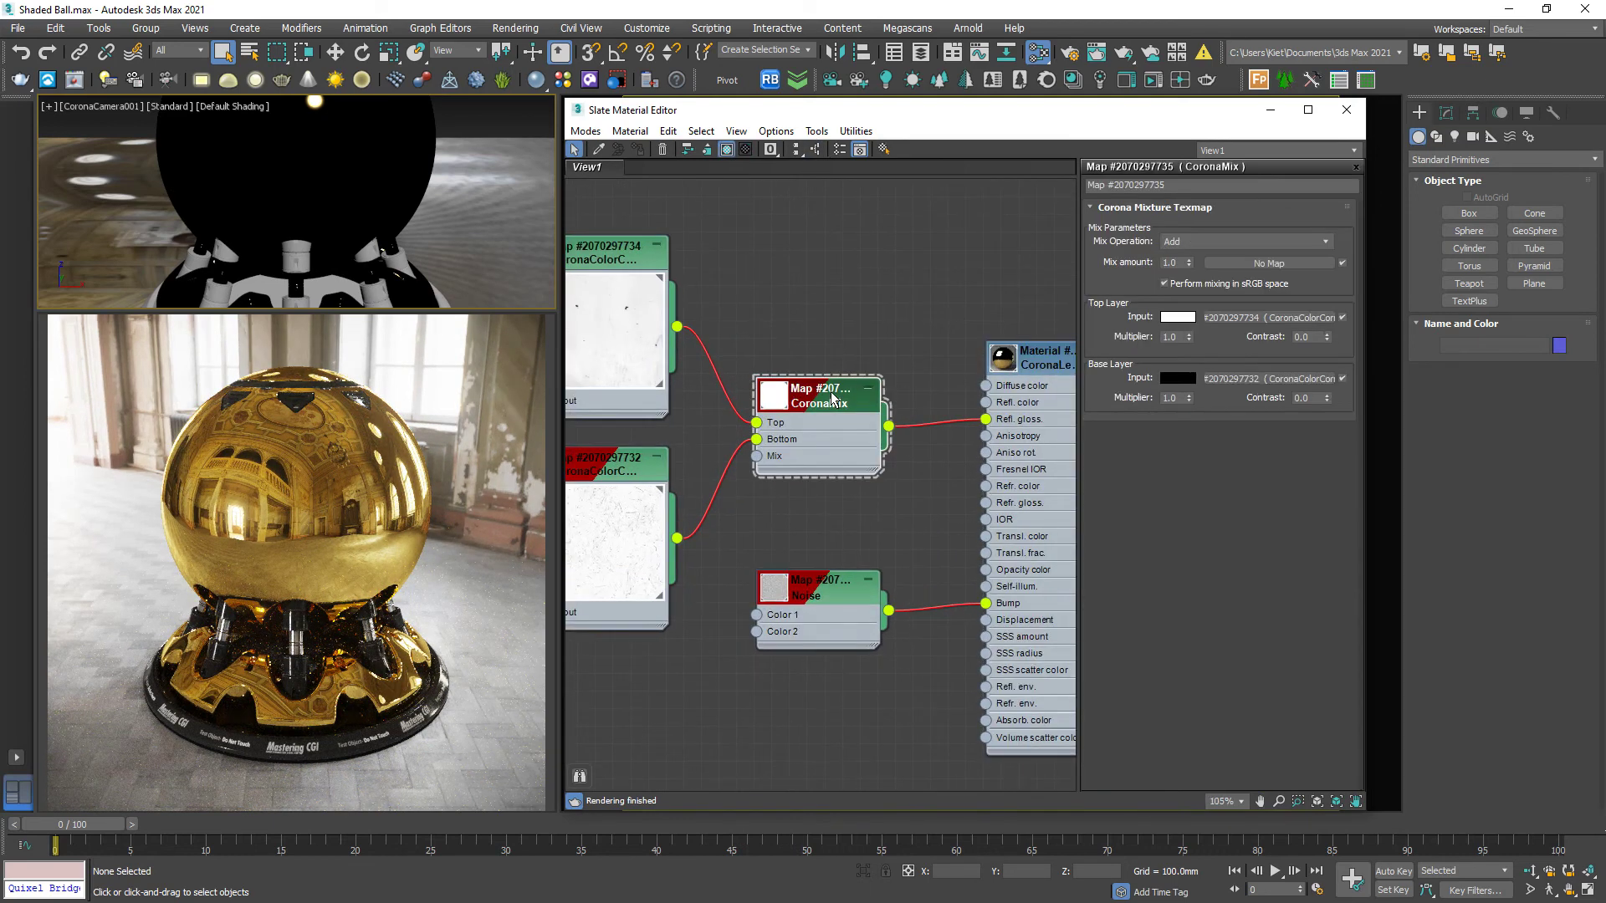
Change the CoronaMix Mix Operation from Add to Multiply and review the re-rendered gold ball
{"action": "left_click", "coordinate": [1206, 244]}
{"action": "left_click", "coordinate": [1208, 279]}
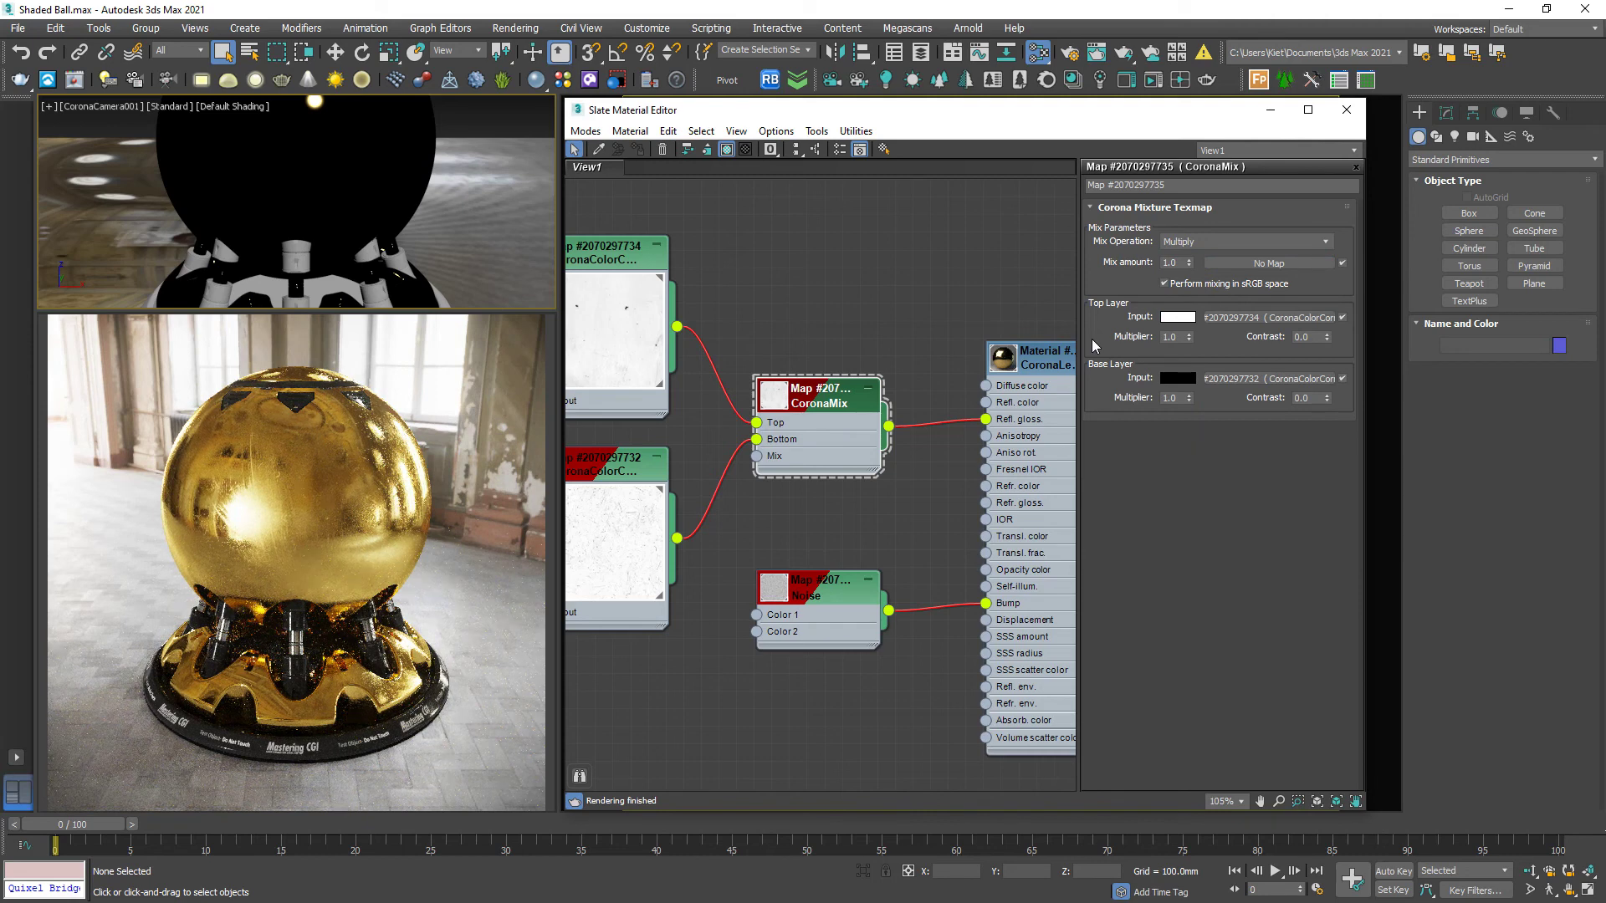
{"action": "key", "text": "ctrl+2"}
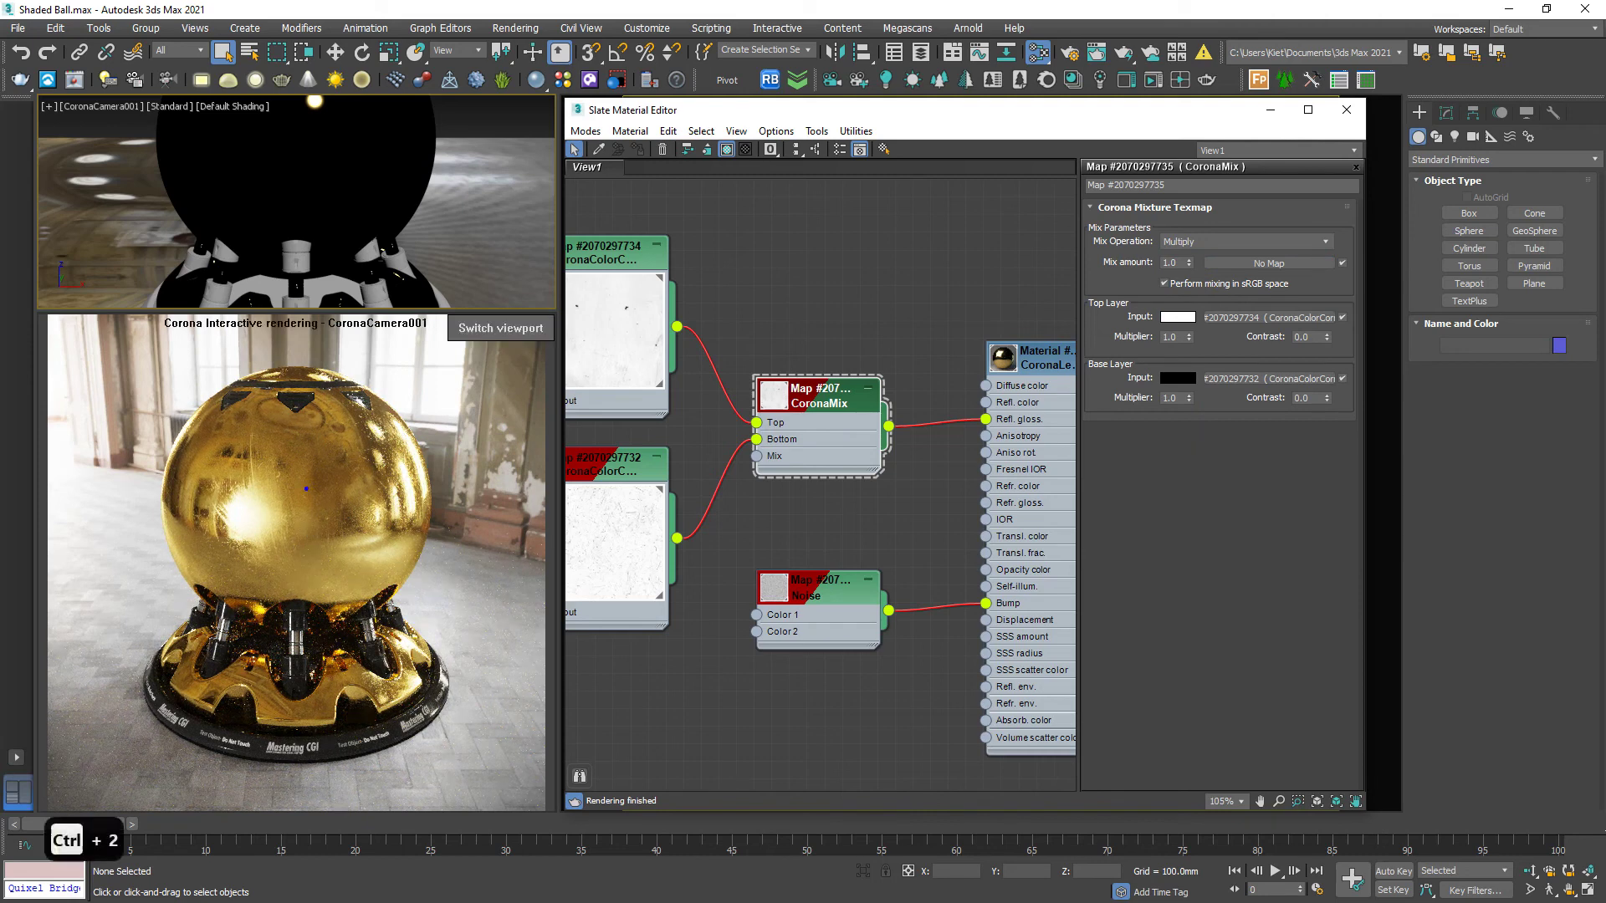
{"action": "left_click_drag", "start_coordinate": [317, 463], "coordinate": [331, 515]}
{"action": "left_click_drag", "start_coordinate": [297, 576], "coordinate": [287, 586]}
{"action": "left_click_drag", "start_coordinate": [230, 587], "coordinate": [205, 582]}
{"action": "mouse_move", "coordinate": [251, 428]}
{"action": "left_mouse_down"}
{"action": "mouse_move", "coordinate": [219, 553]}
{"action": "mouse_move", "coordinate": [281, 431]}
{"action": "left_mouse_up"}
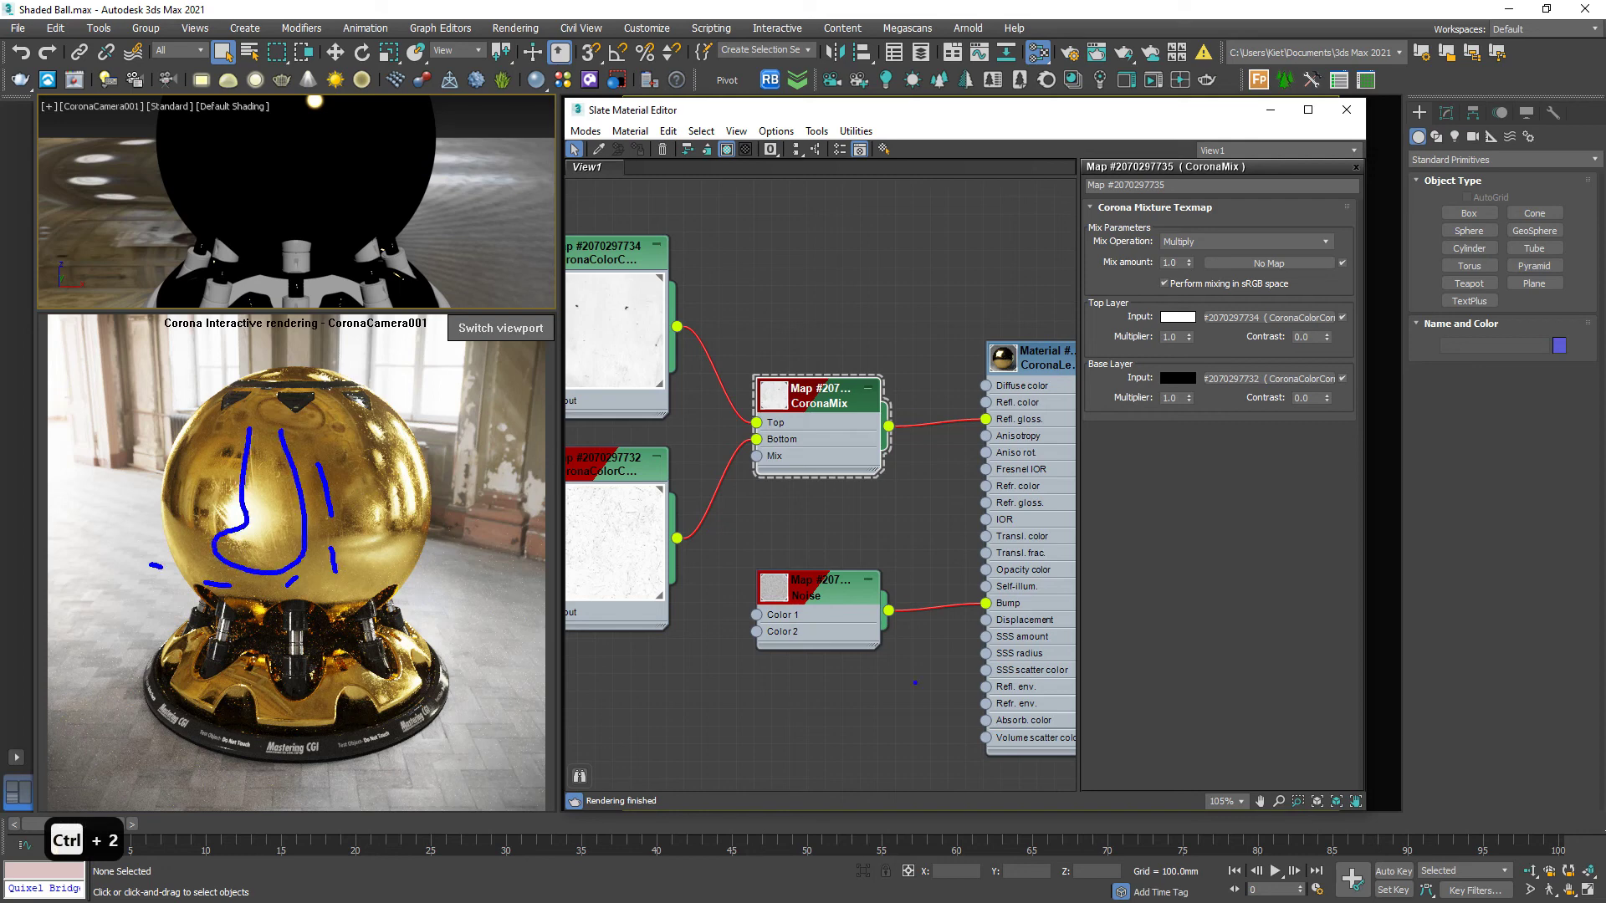
{"action": "key", "text": "Escape"}
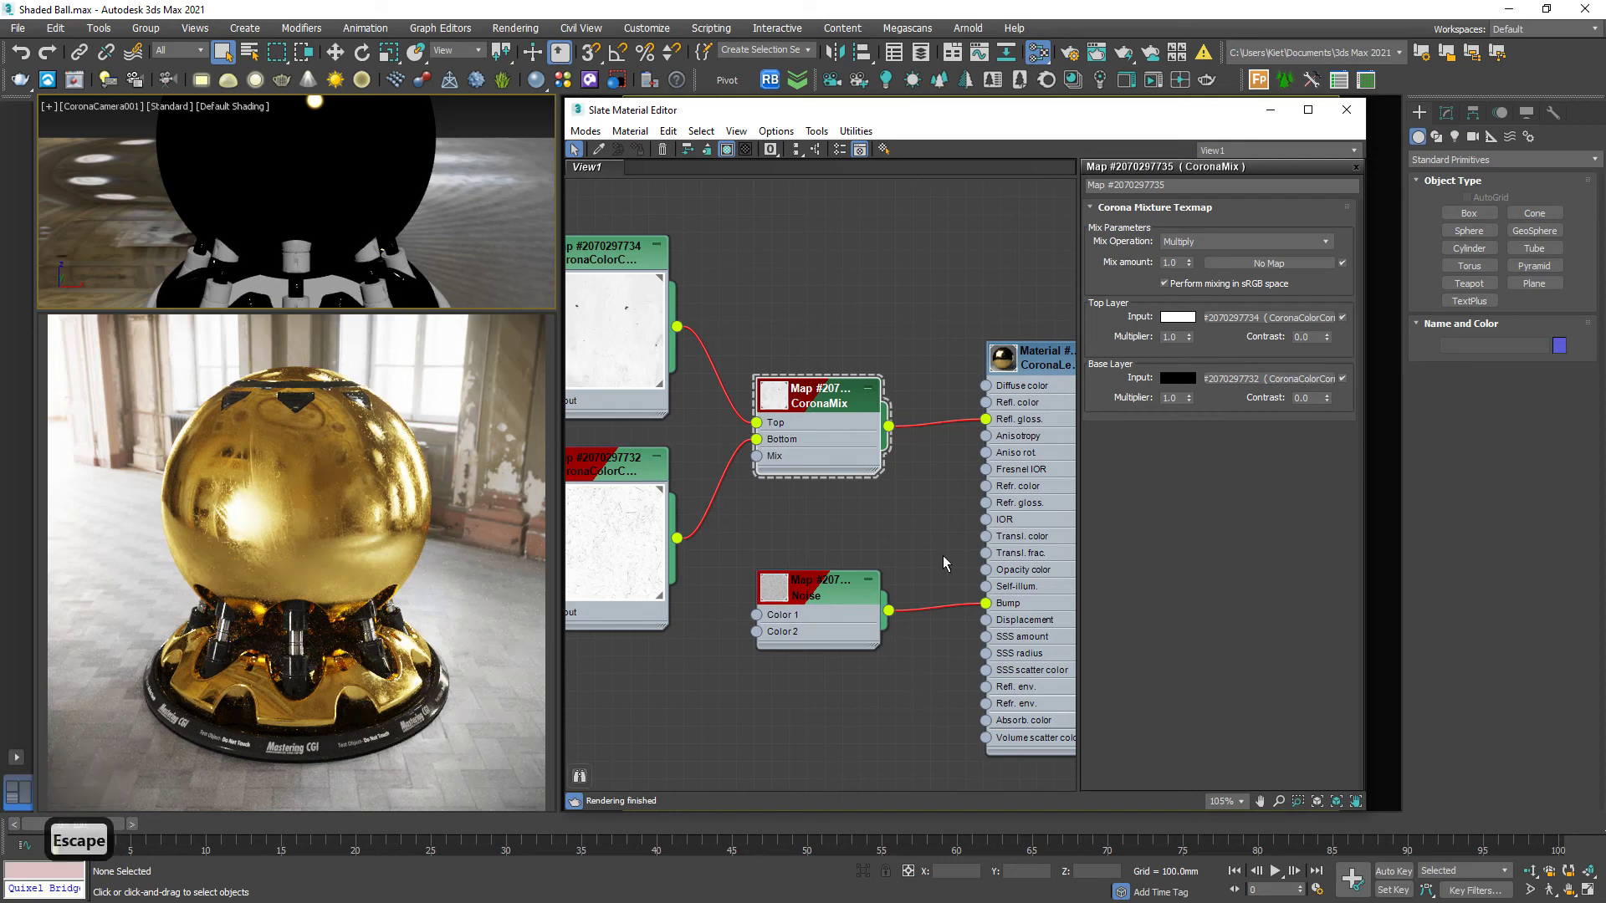